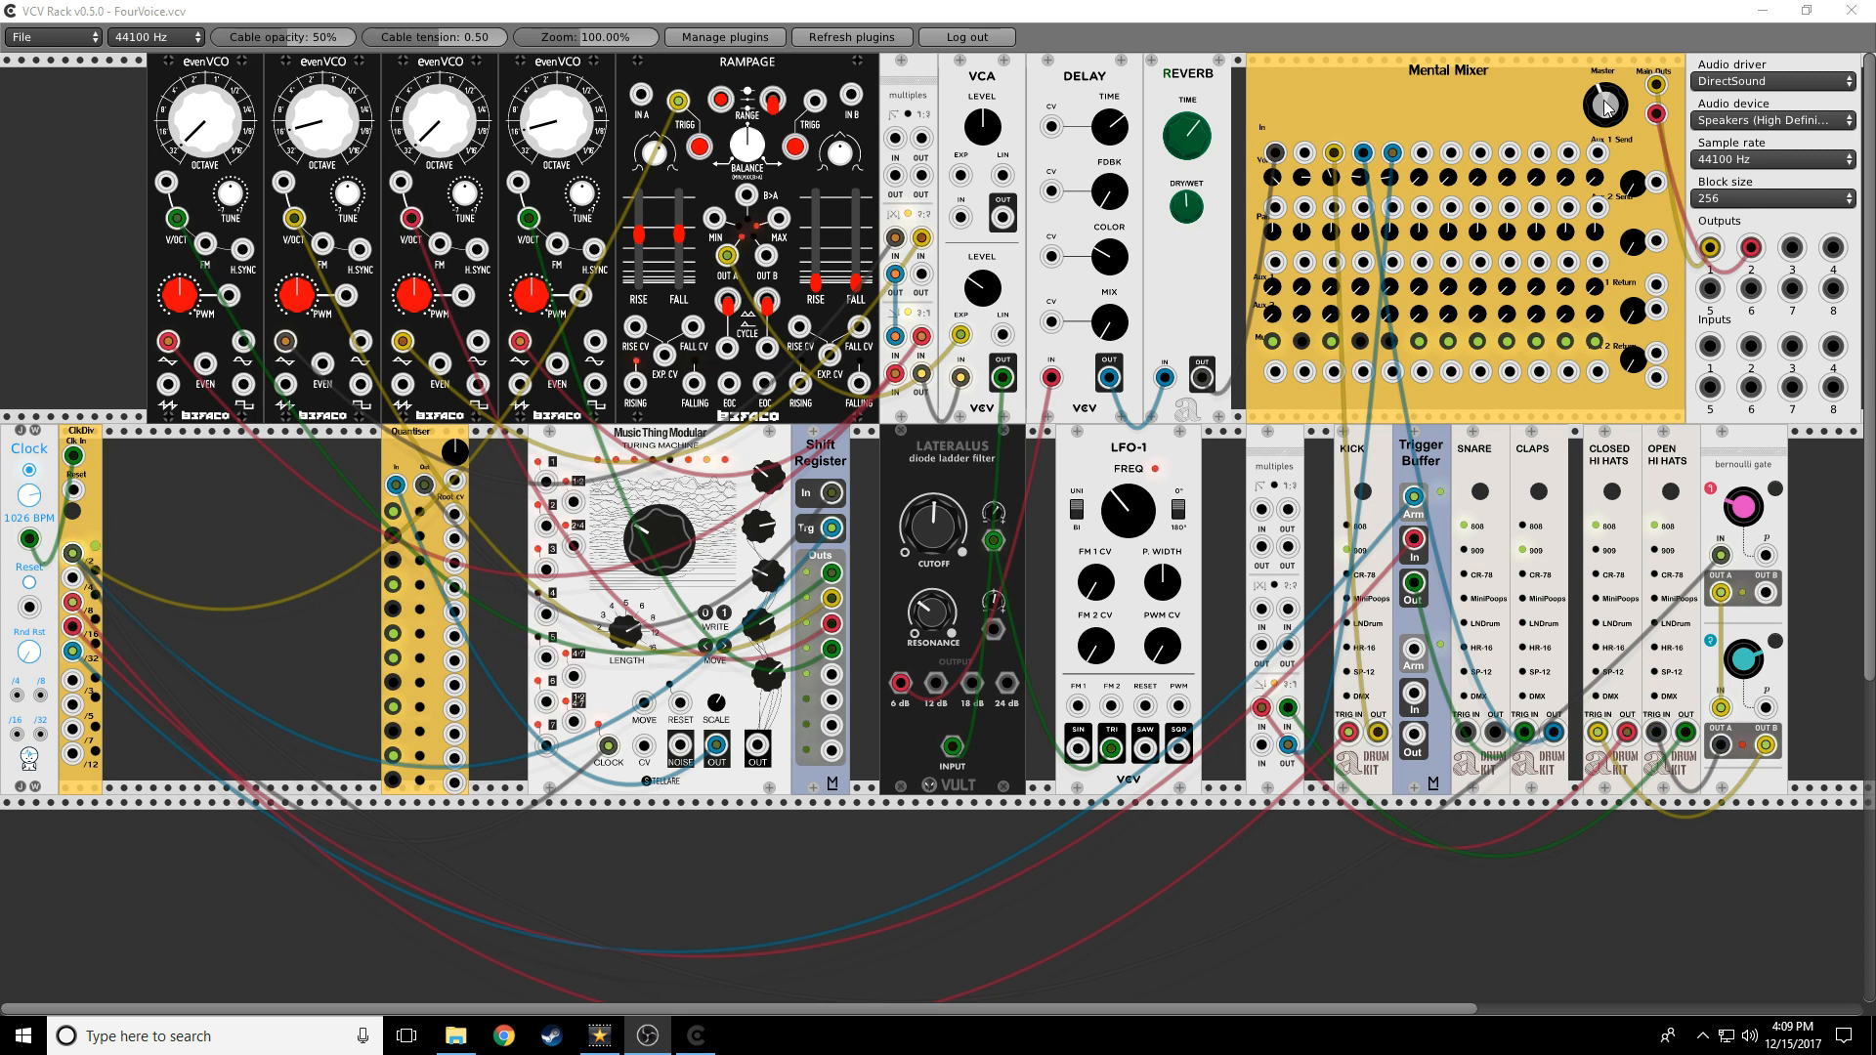
# Turn the Mental Mixer master volume knob down
pyautogui.moveTo(1607, 107); pyautogui.dragTo(1607, 188)
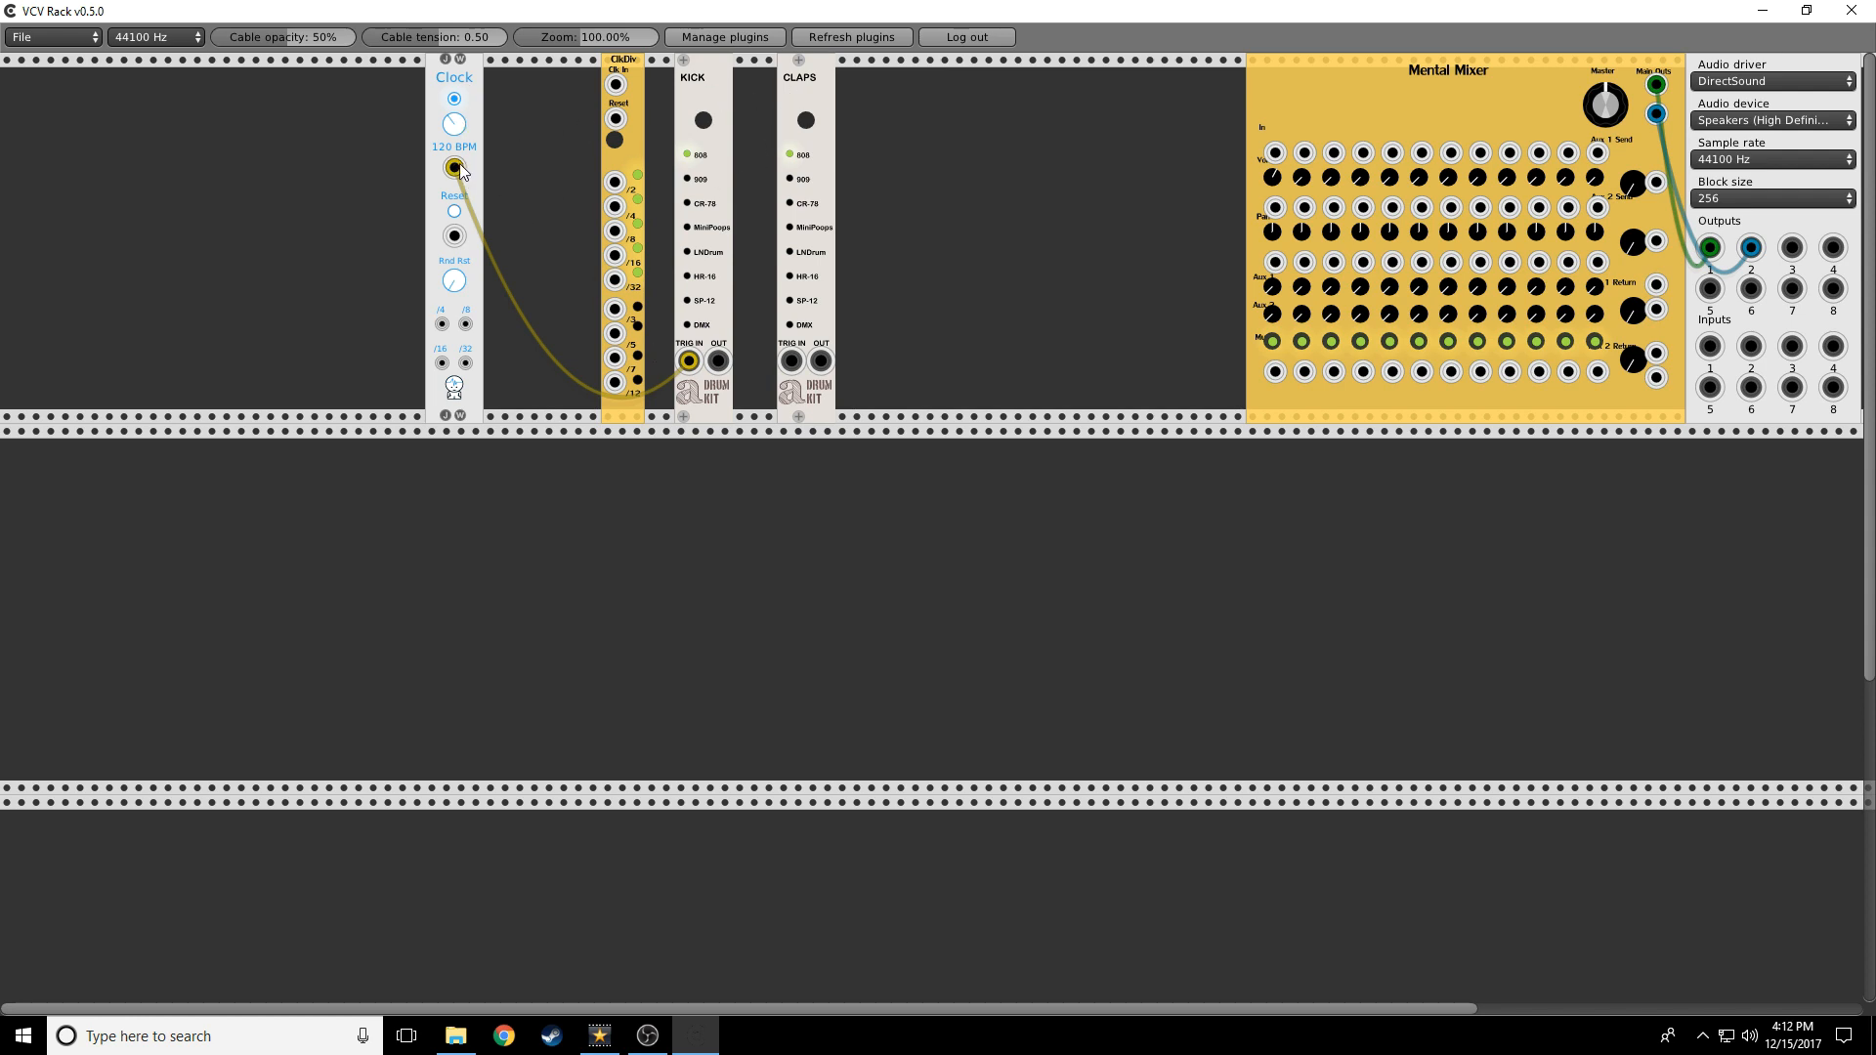
# Patch the KICK output into mixer channel 1 and switch KICK and CLAPS to 909
pyautogui.moveTo(719, 363); pyautogui.dragTo(1275, 153)
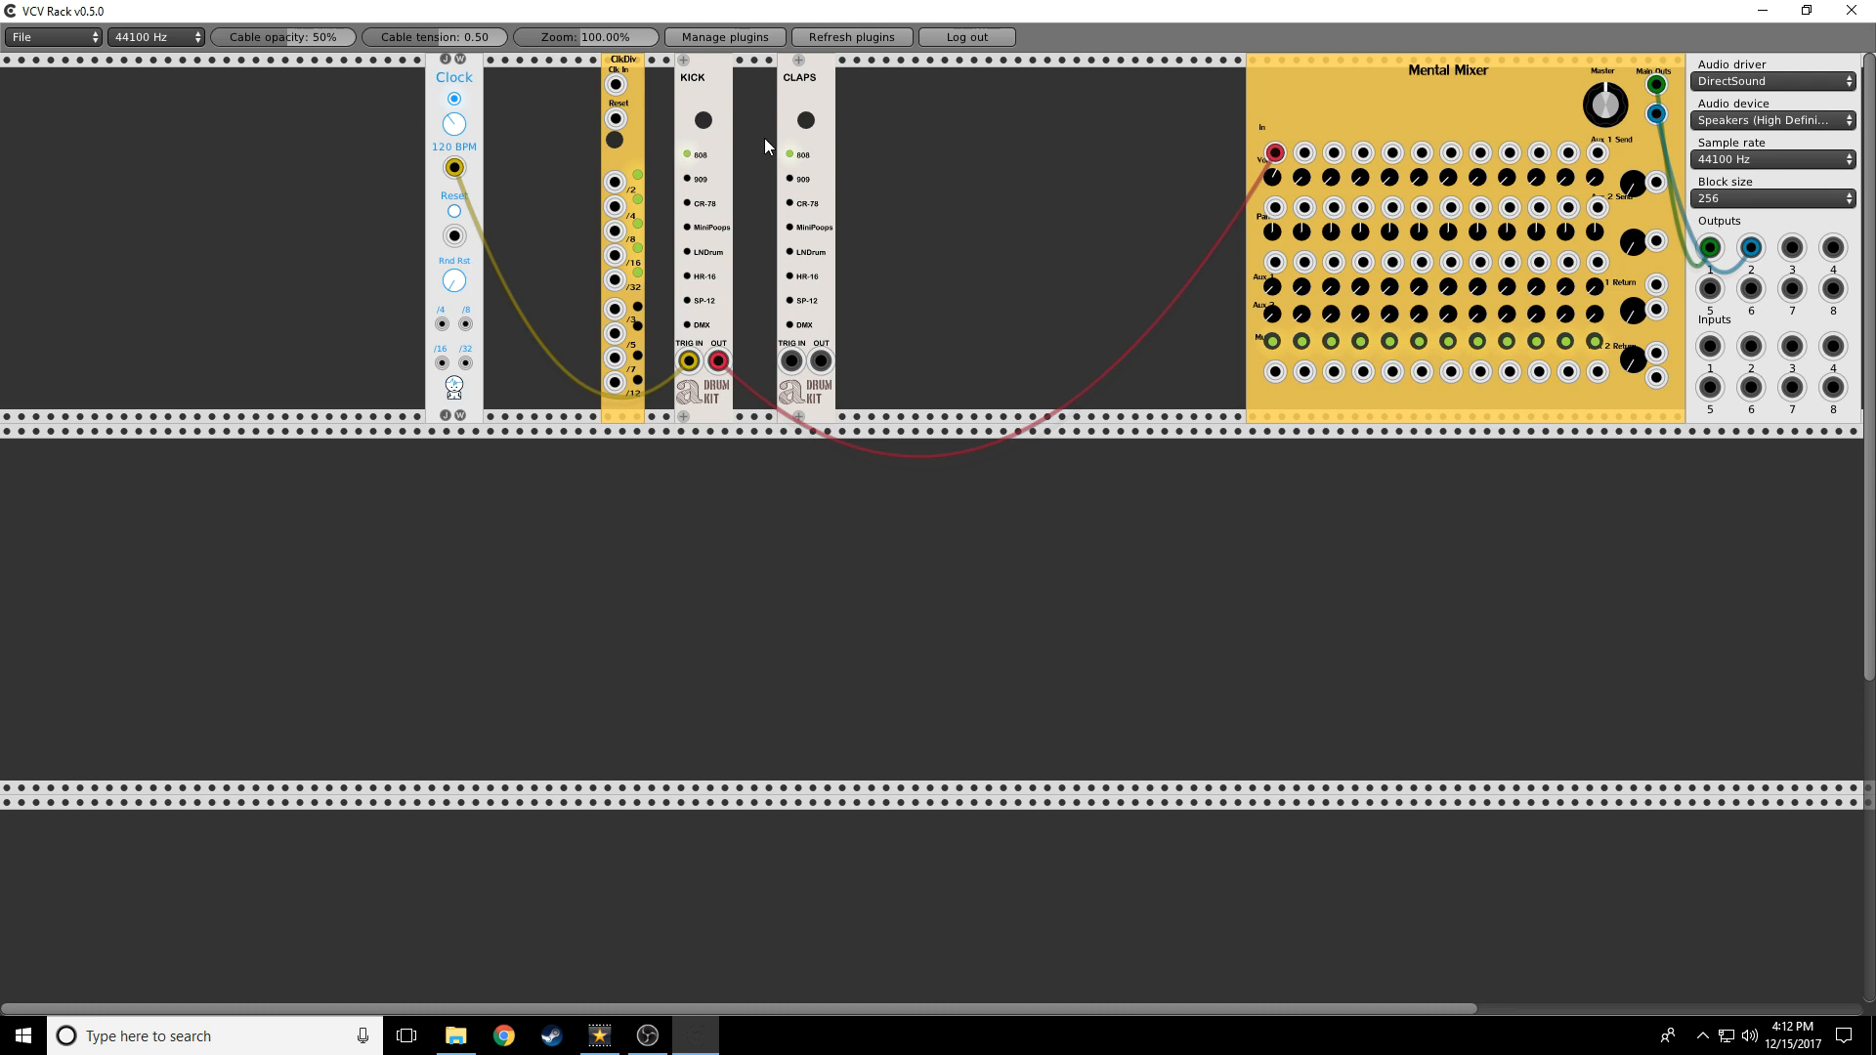
pyautogui.click(697, 123)
pyautogui.click(806, 121)
# Feed the Clock into ClkDiv, try then remove a claps trigger cable, and mute channel 1
pyautogui.moveTo(616, 85); pyautogui.dragTo(526, 86)
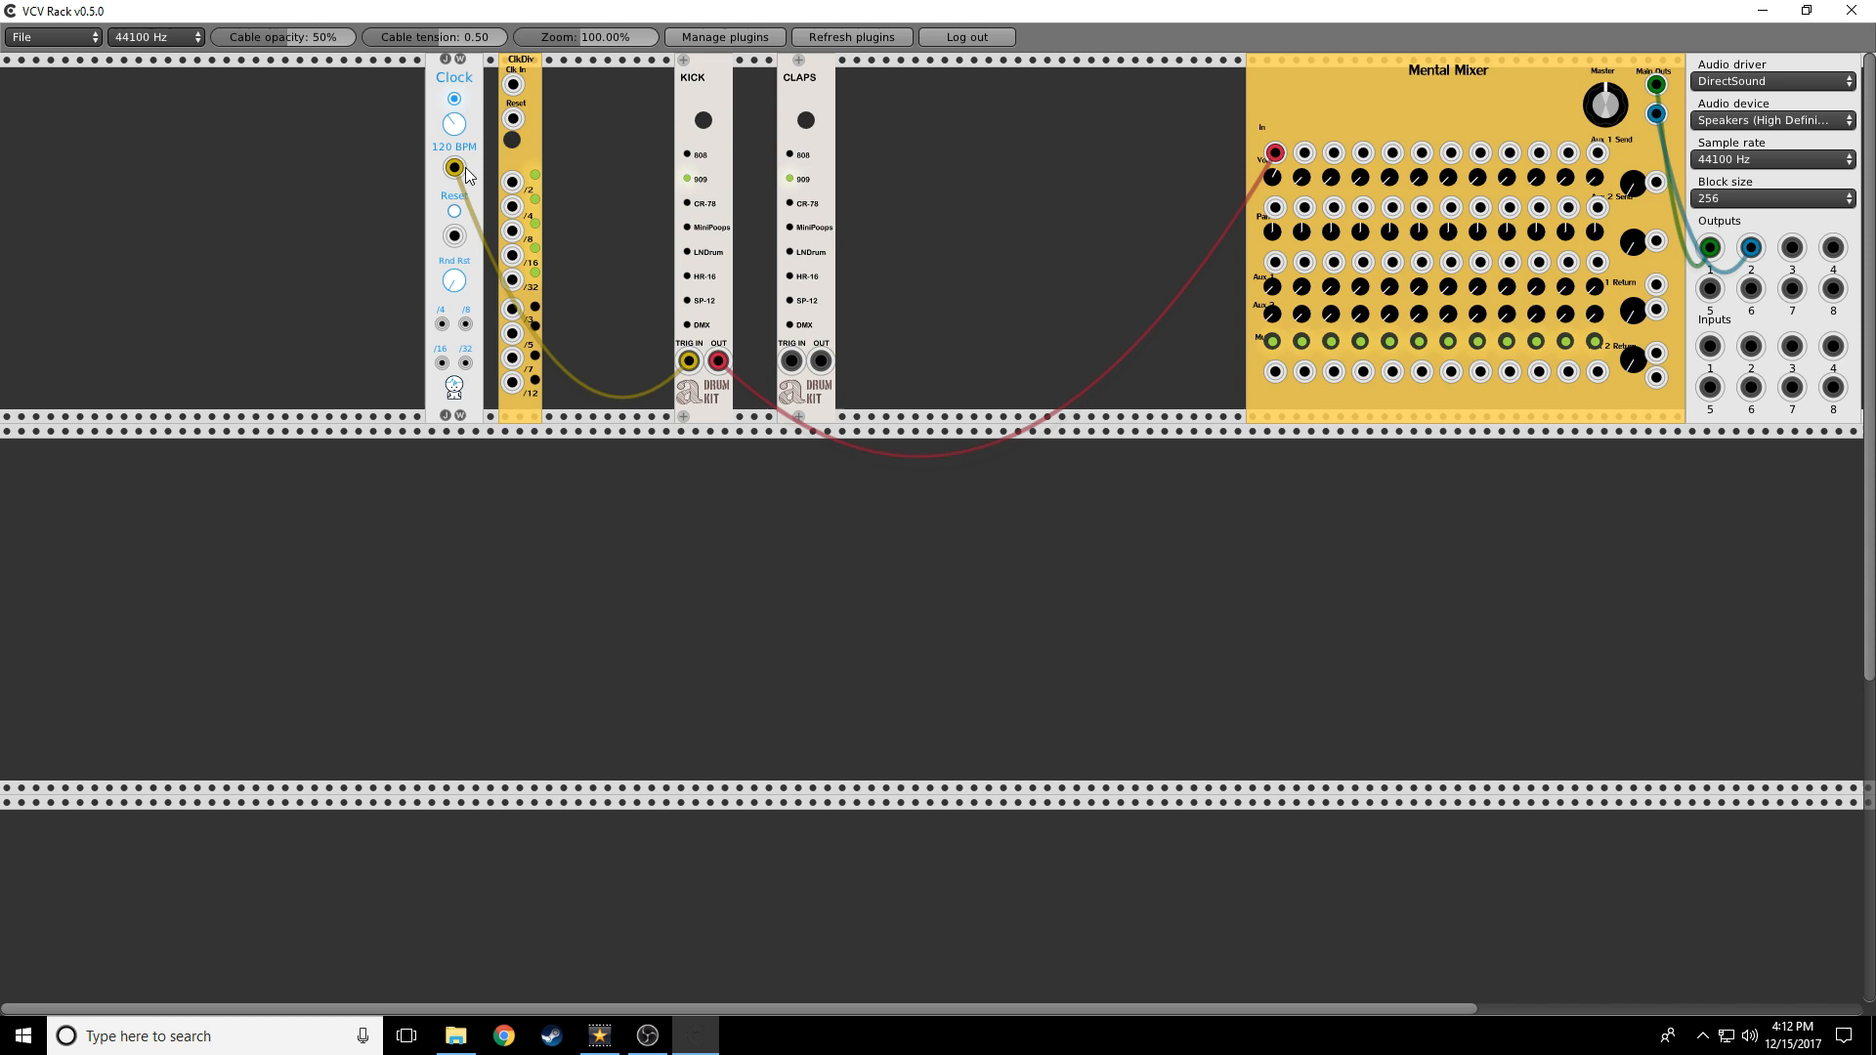
pyautogui.moveTo(454, 168); pyautogui.dragTo(513, 84)
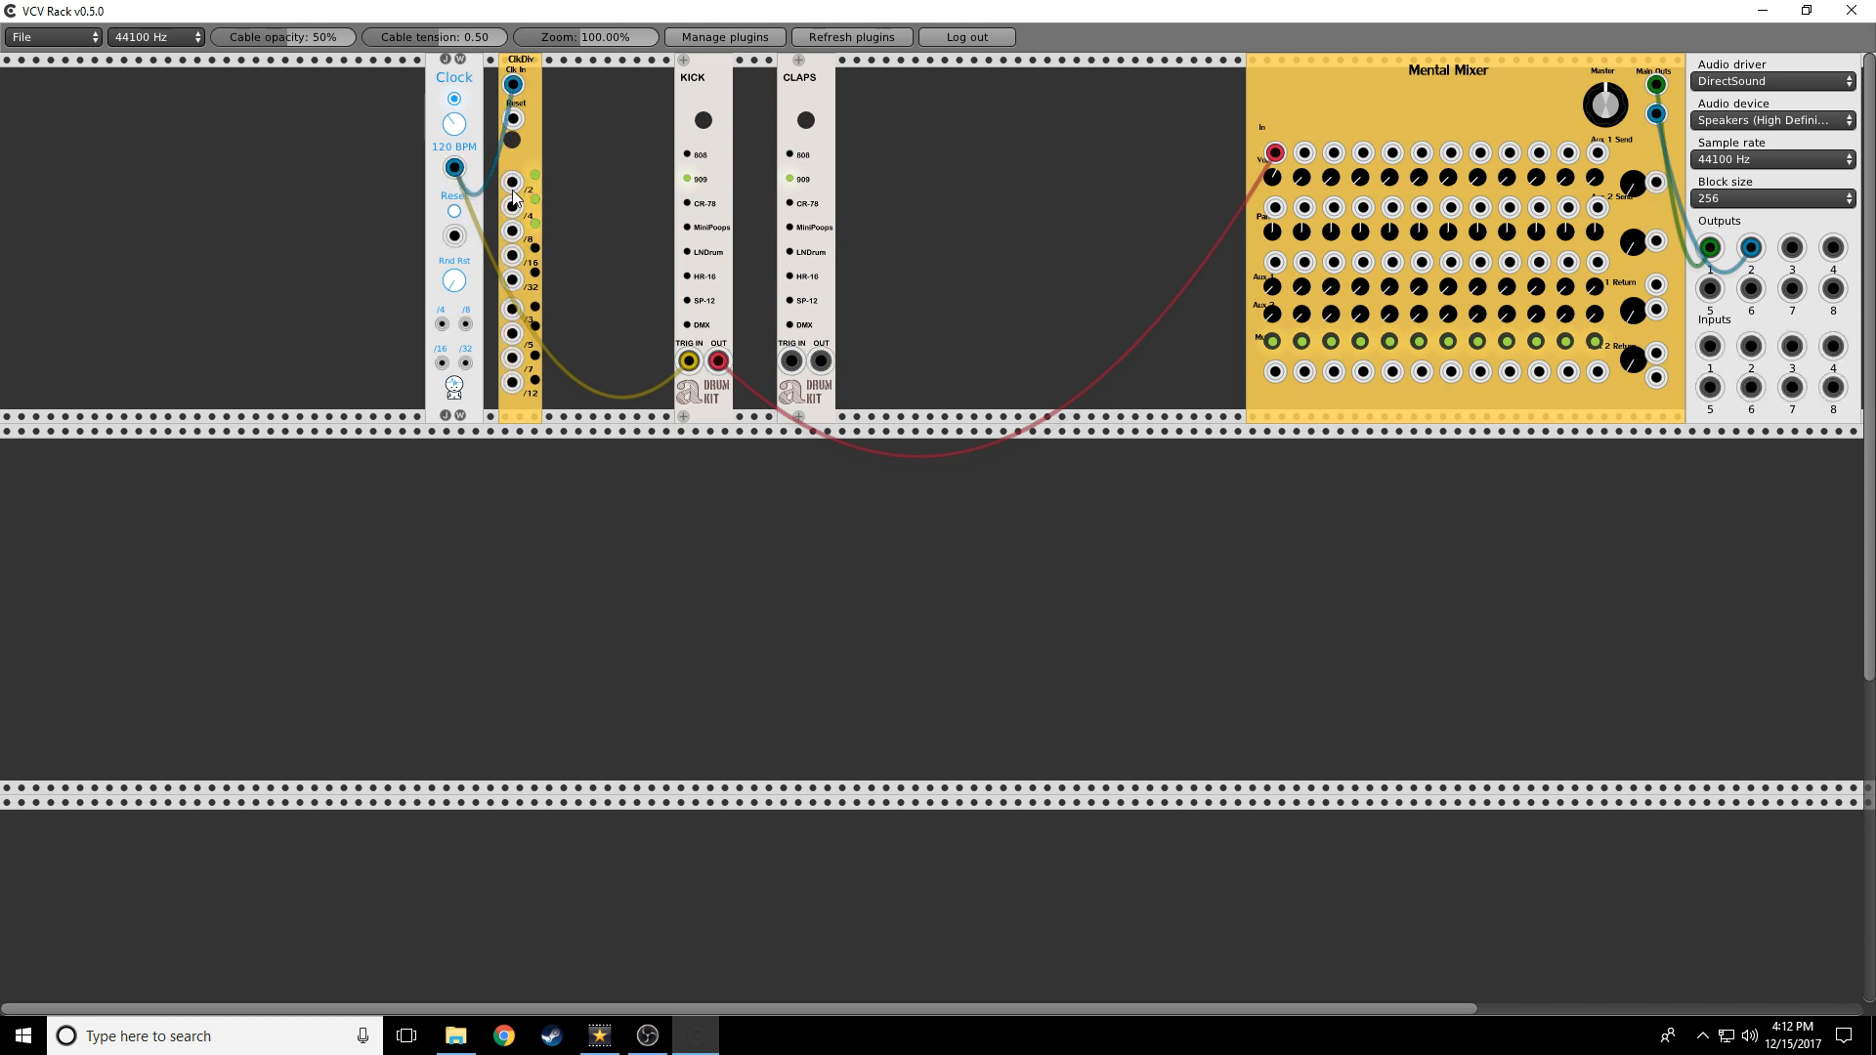
pyautogui.moveTo(512, 183); pyautogui.dragTo(1307, 88)
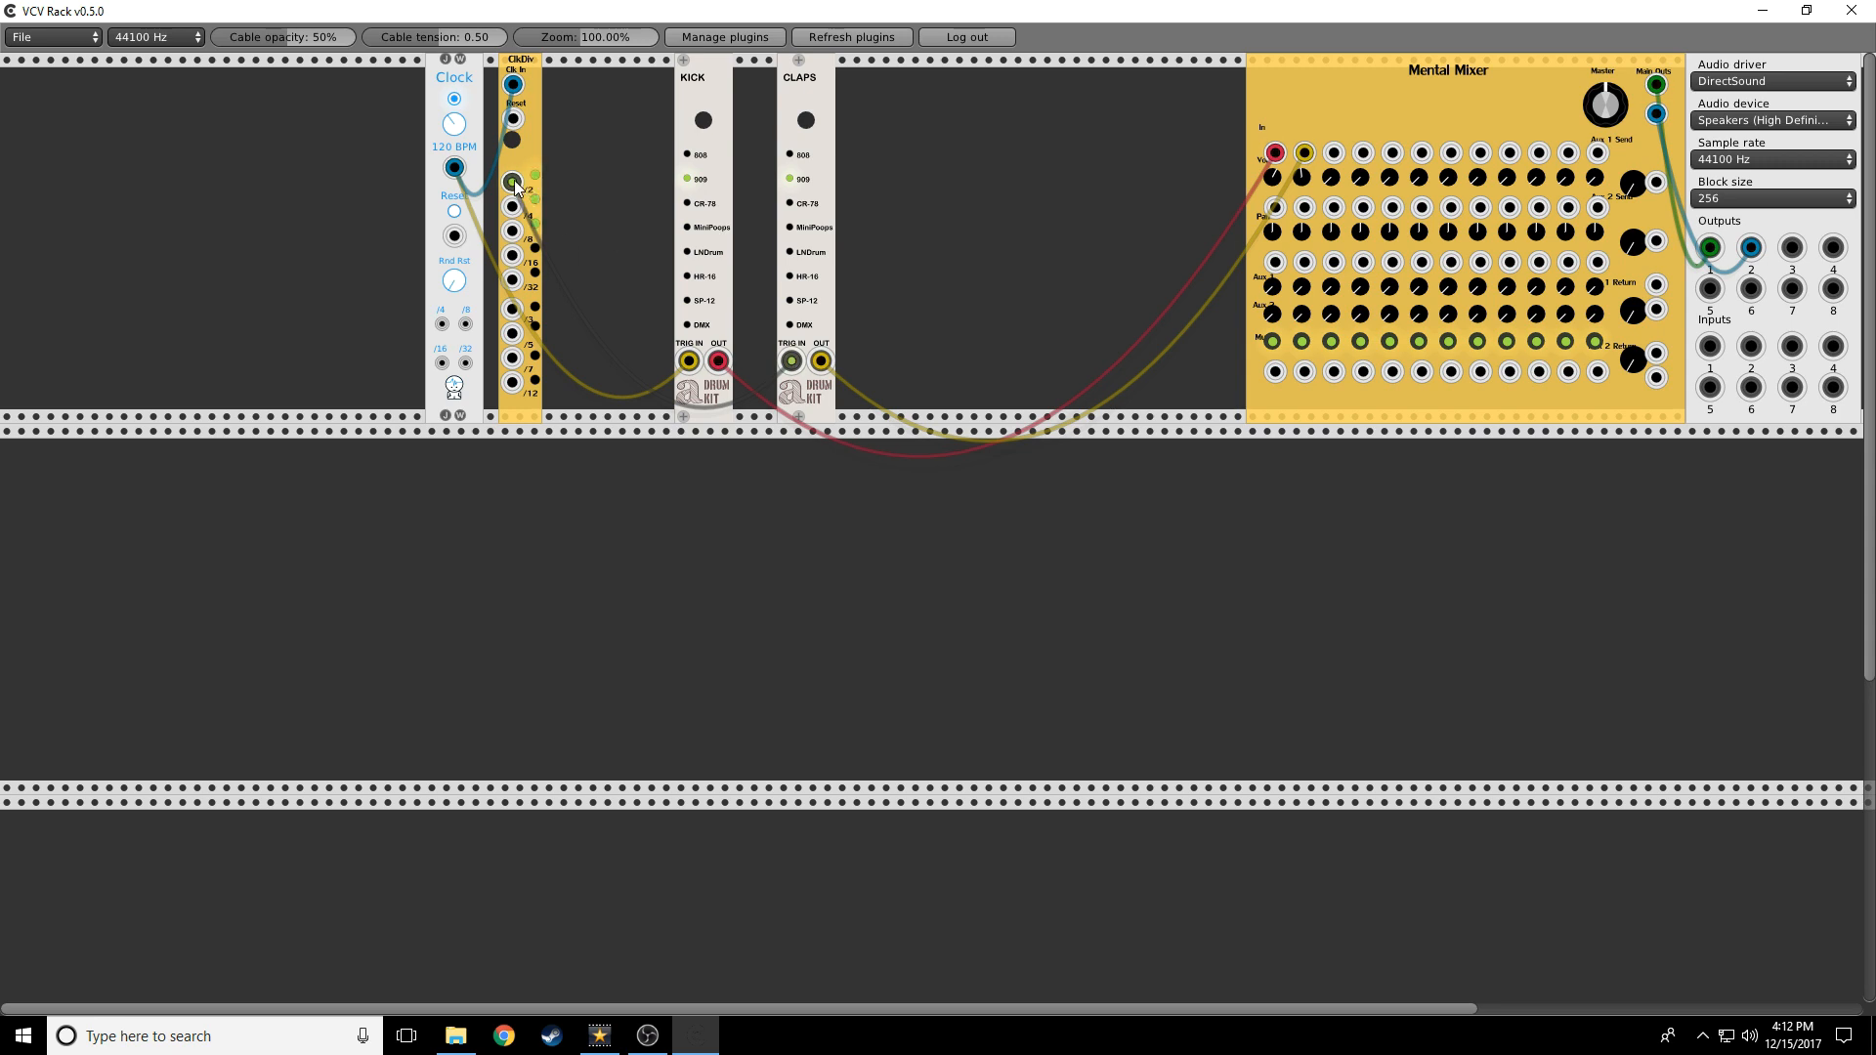
pyautogui.moveTo(516, 185); pyautogui.dragTo(525, 214)
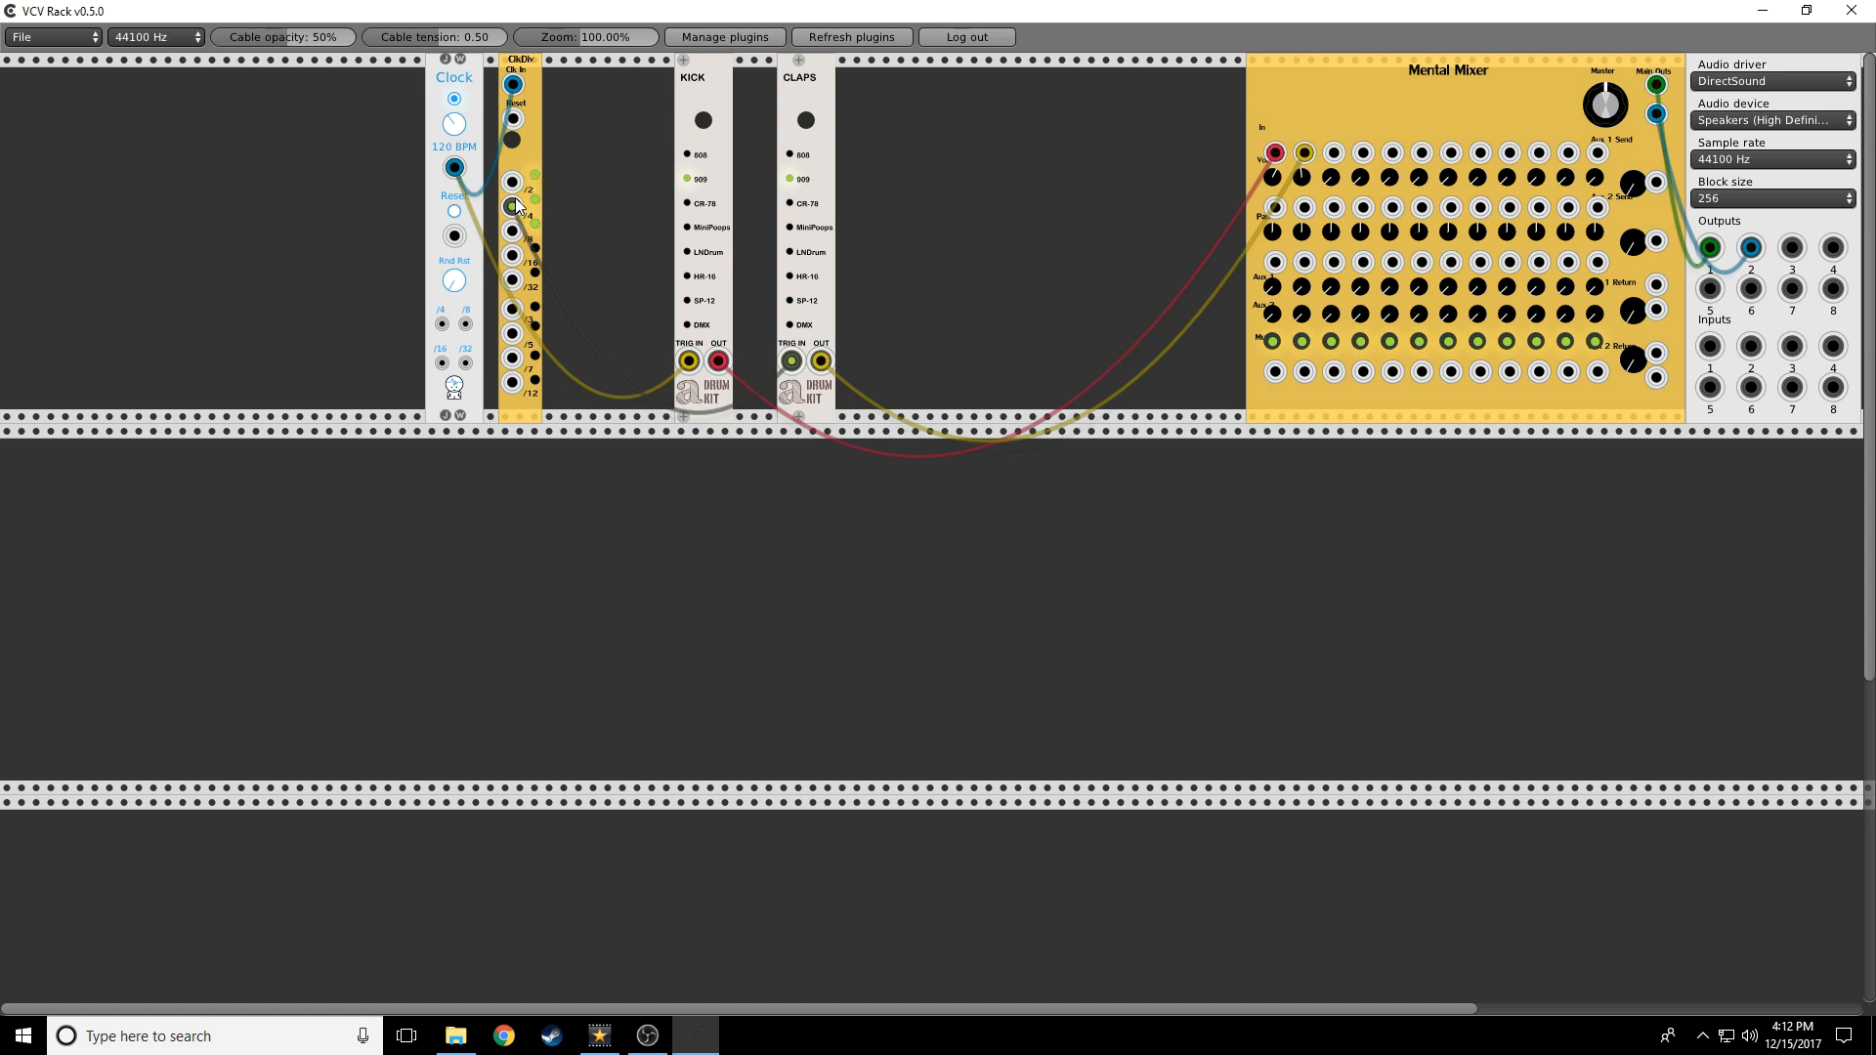
pyautogui.moveTo(515, 206); pyautogui.dragTo(586, 213)
pyautogui.click(1273, 341)
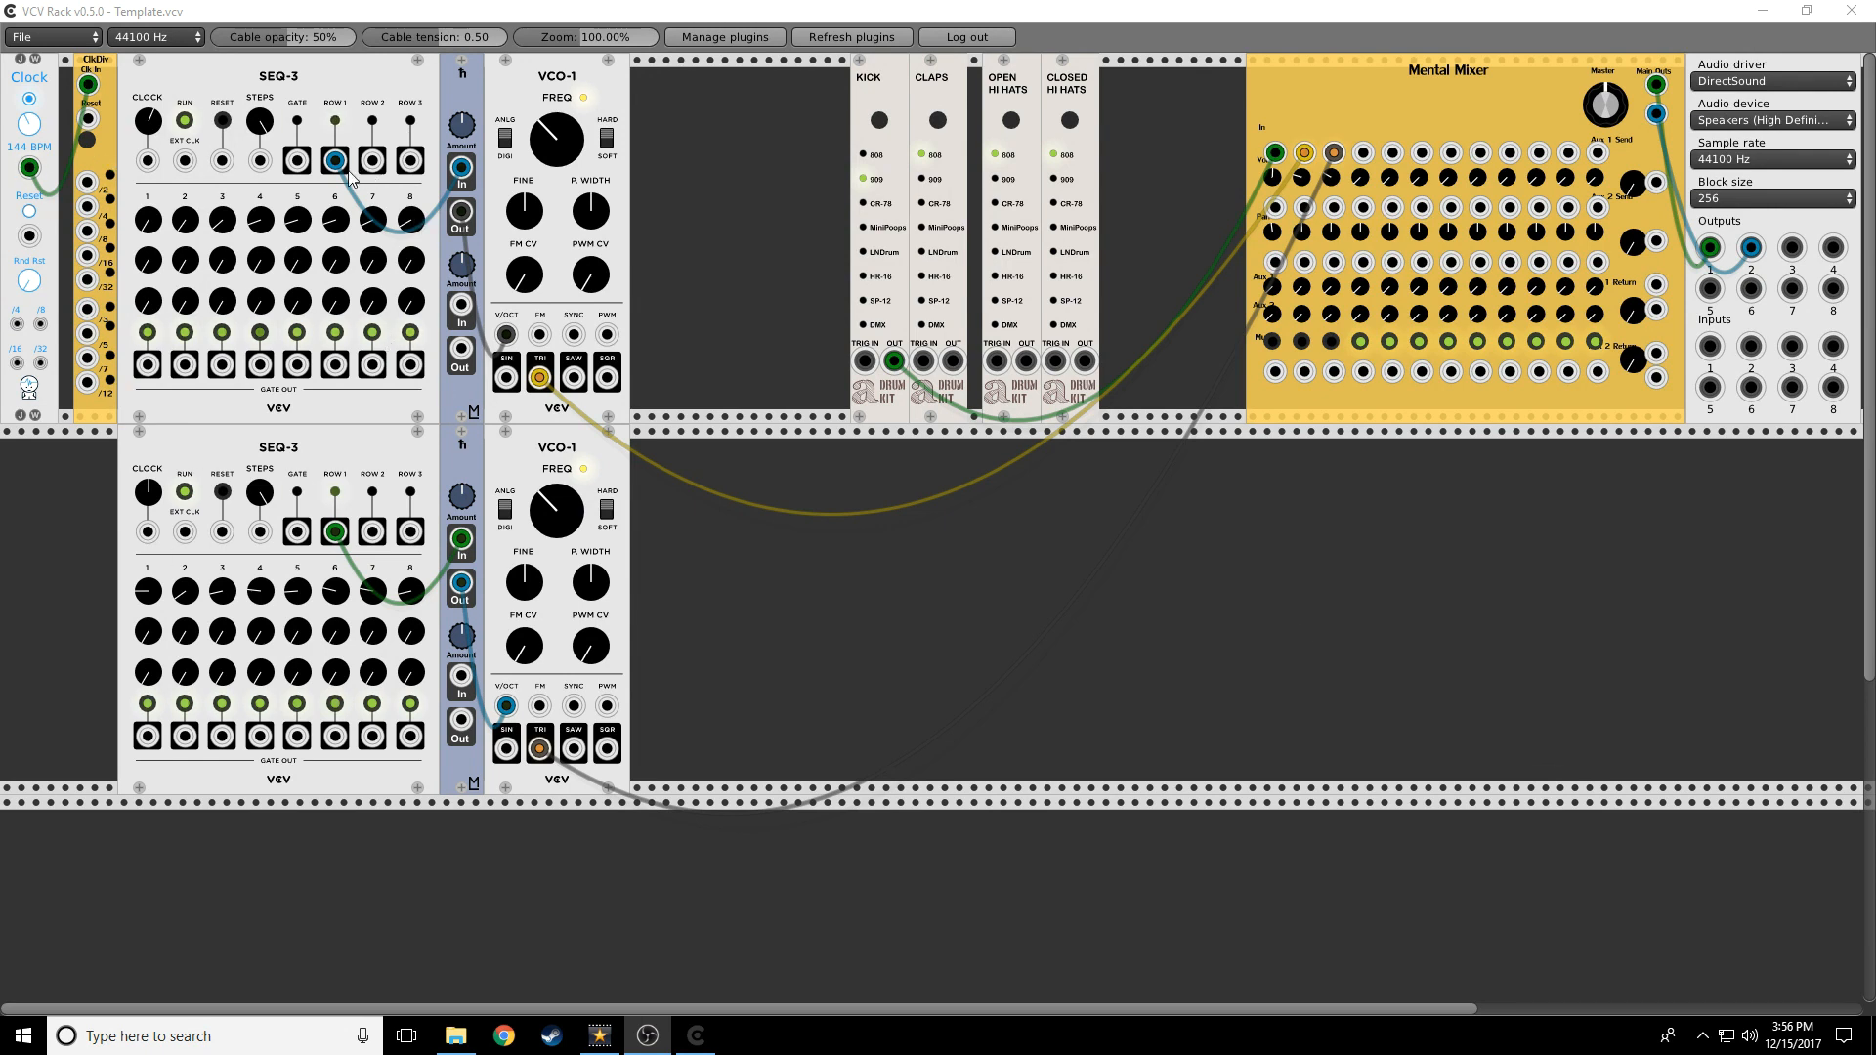
# Toggle mixer channel 2's mute, ending with channels 2 and 3 muted
pyautogui.click(1304, 342)
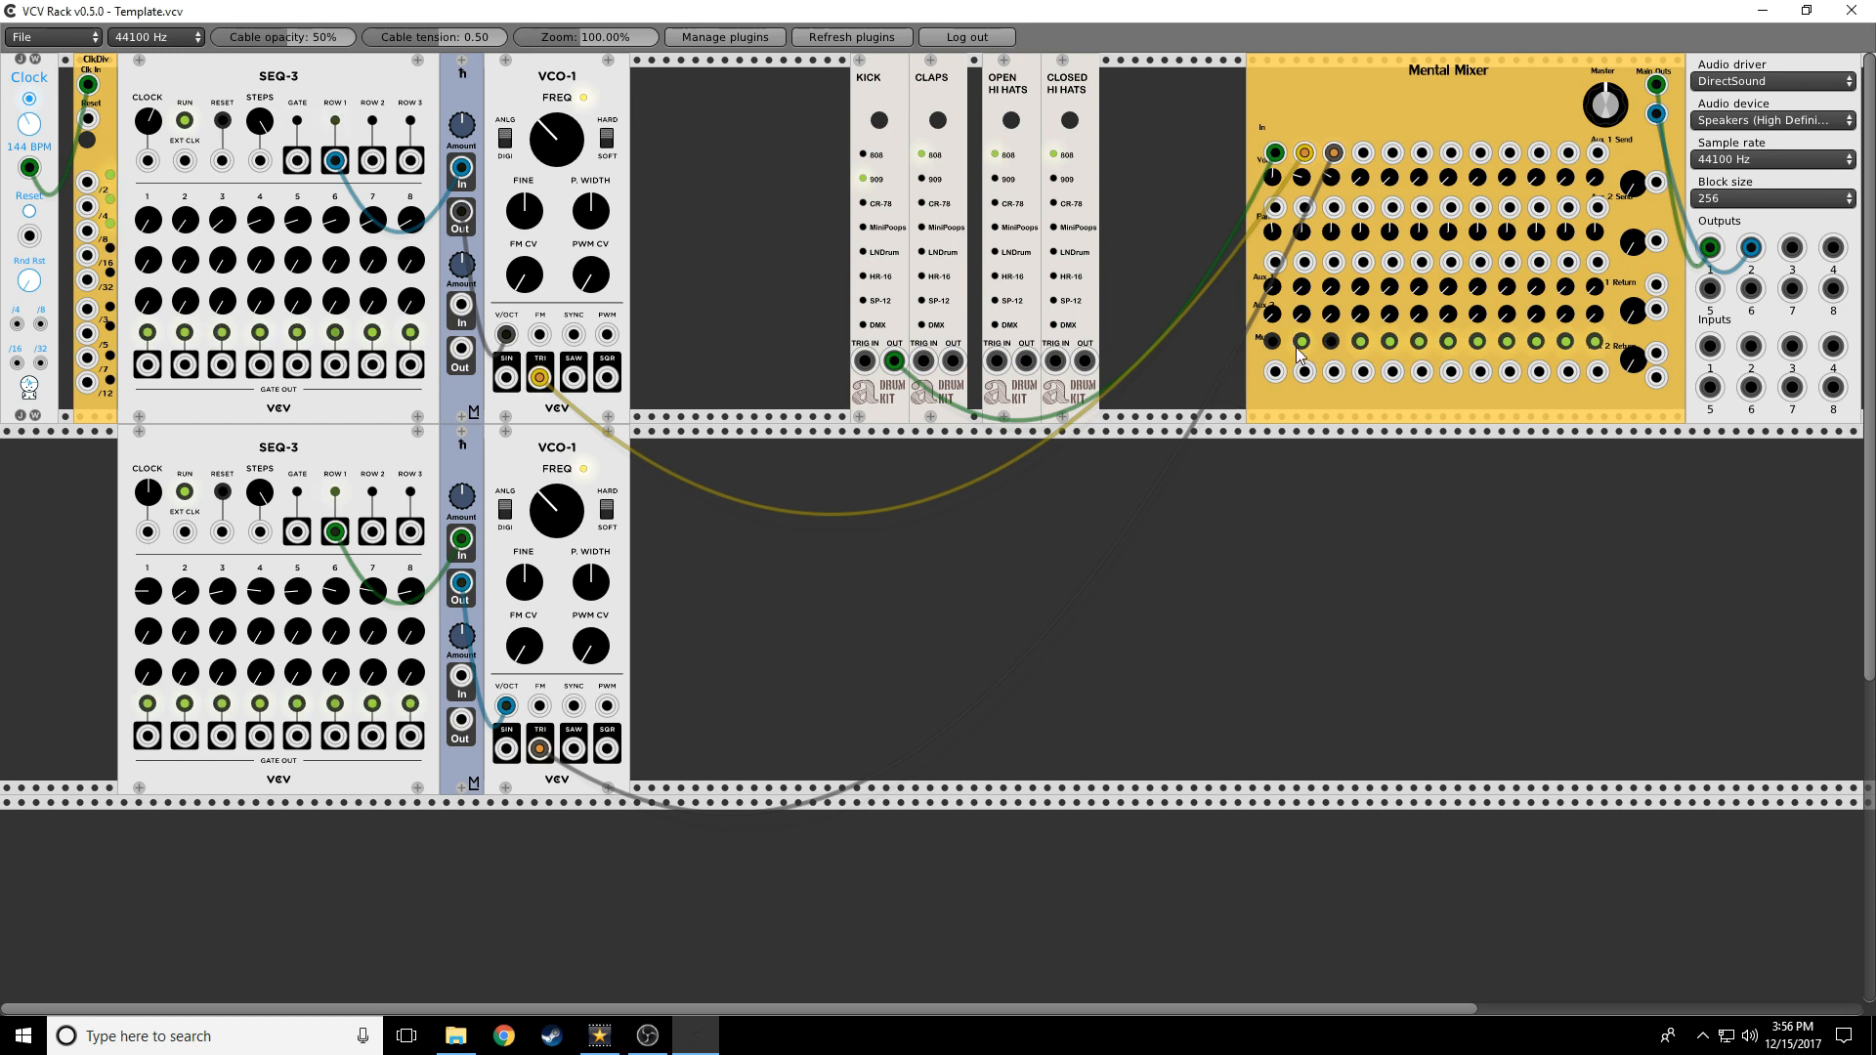
pyautogui.click(1302, 342)
pyautogui.click(1302, 341)
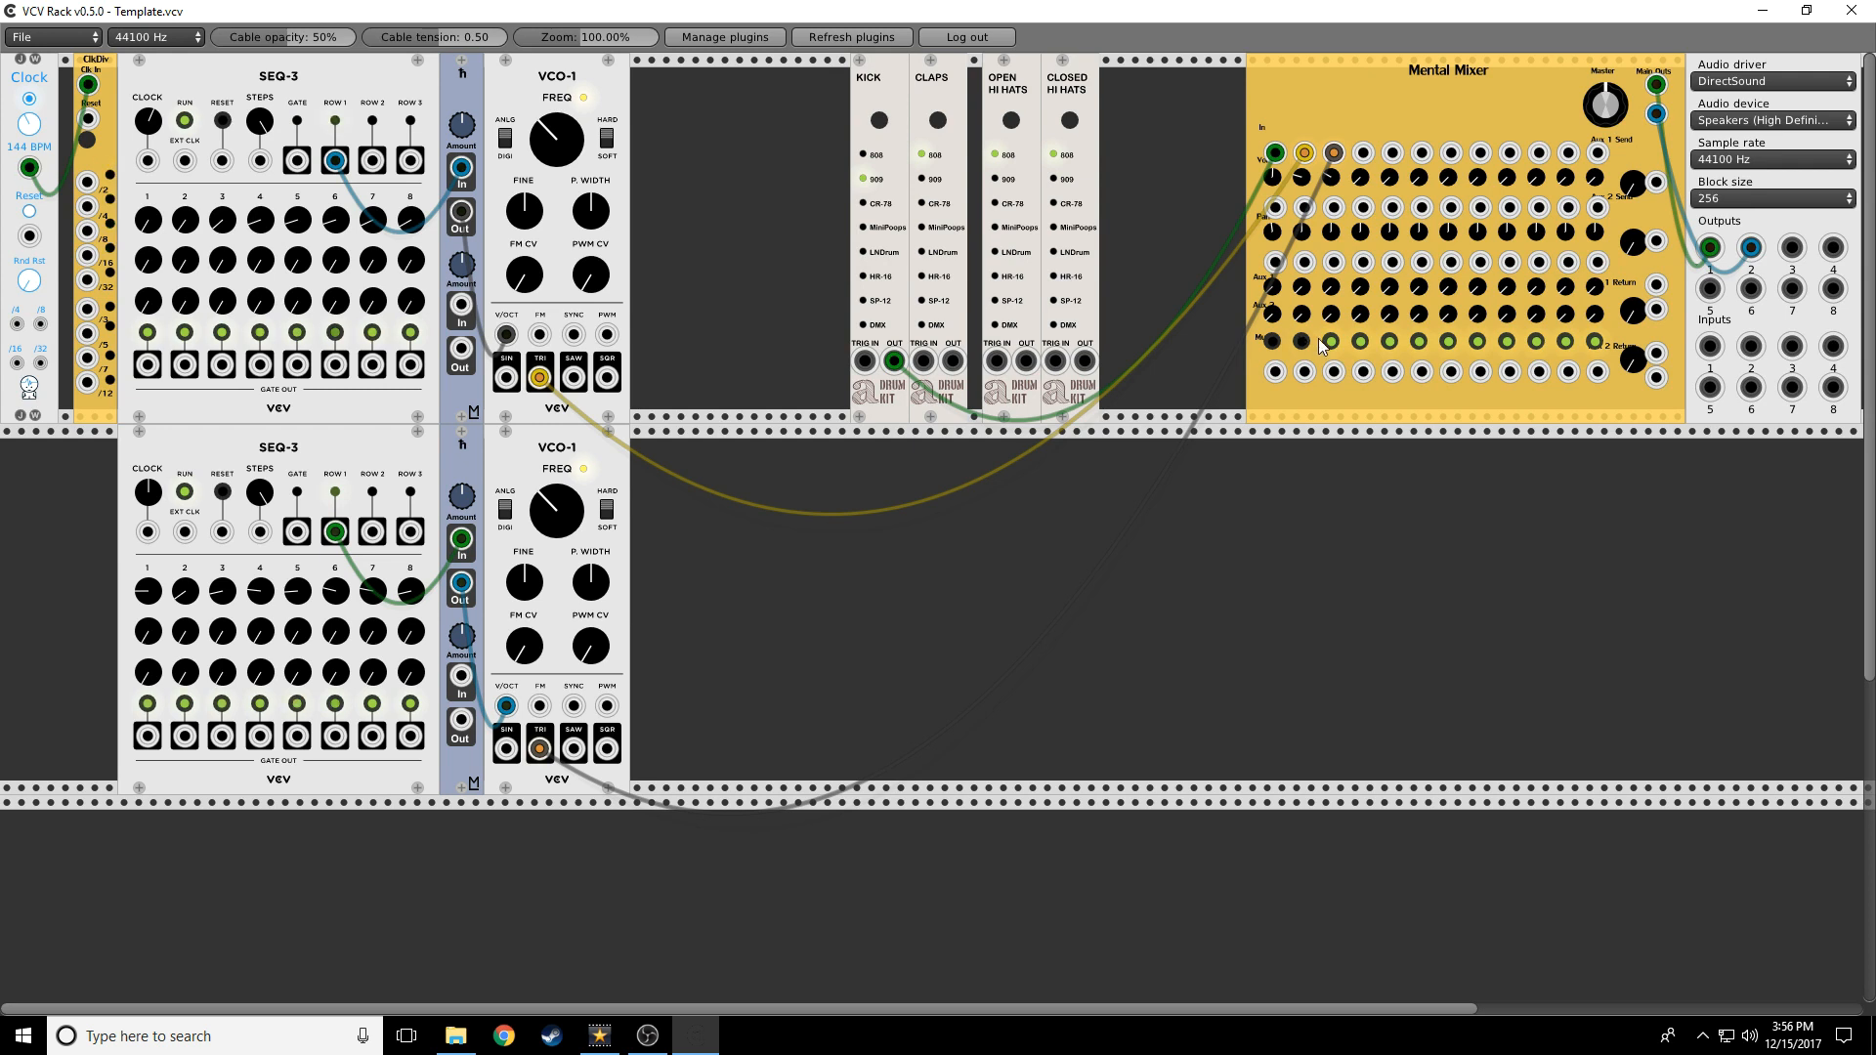
pyautogui.click(1330, 341)
# Clock both SEQ-3 sequencers from the Clock, unmute channels 2 and 3, and reset the top one
pyautogui.moveTo(89, 84); pyautogui.dragTo(185, 166)
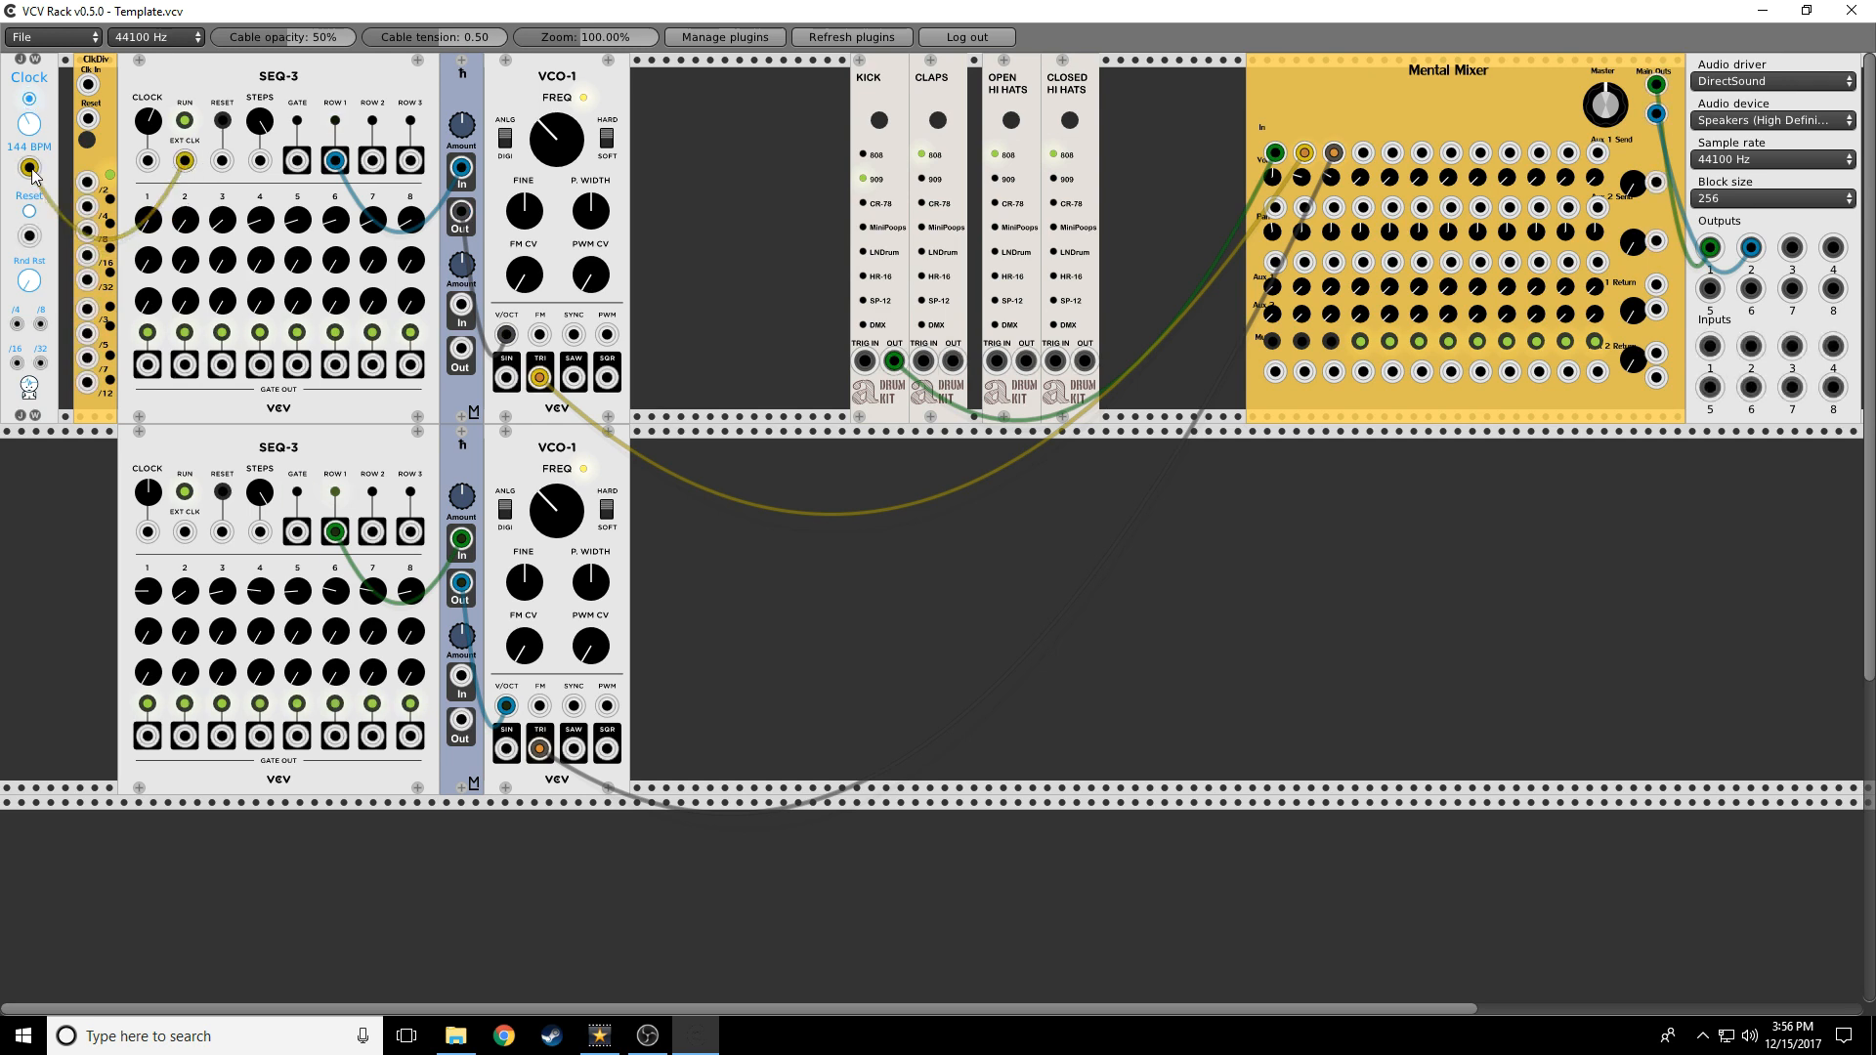
pyautogui.moveTo(31, 170); pyautogui.dragTo(186, 539)
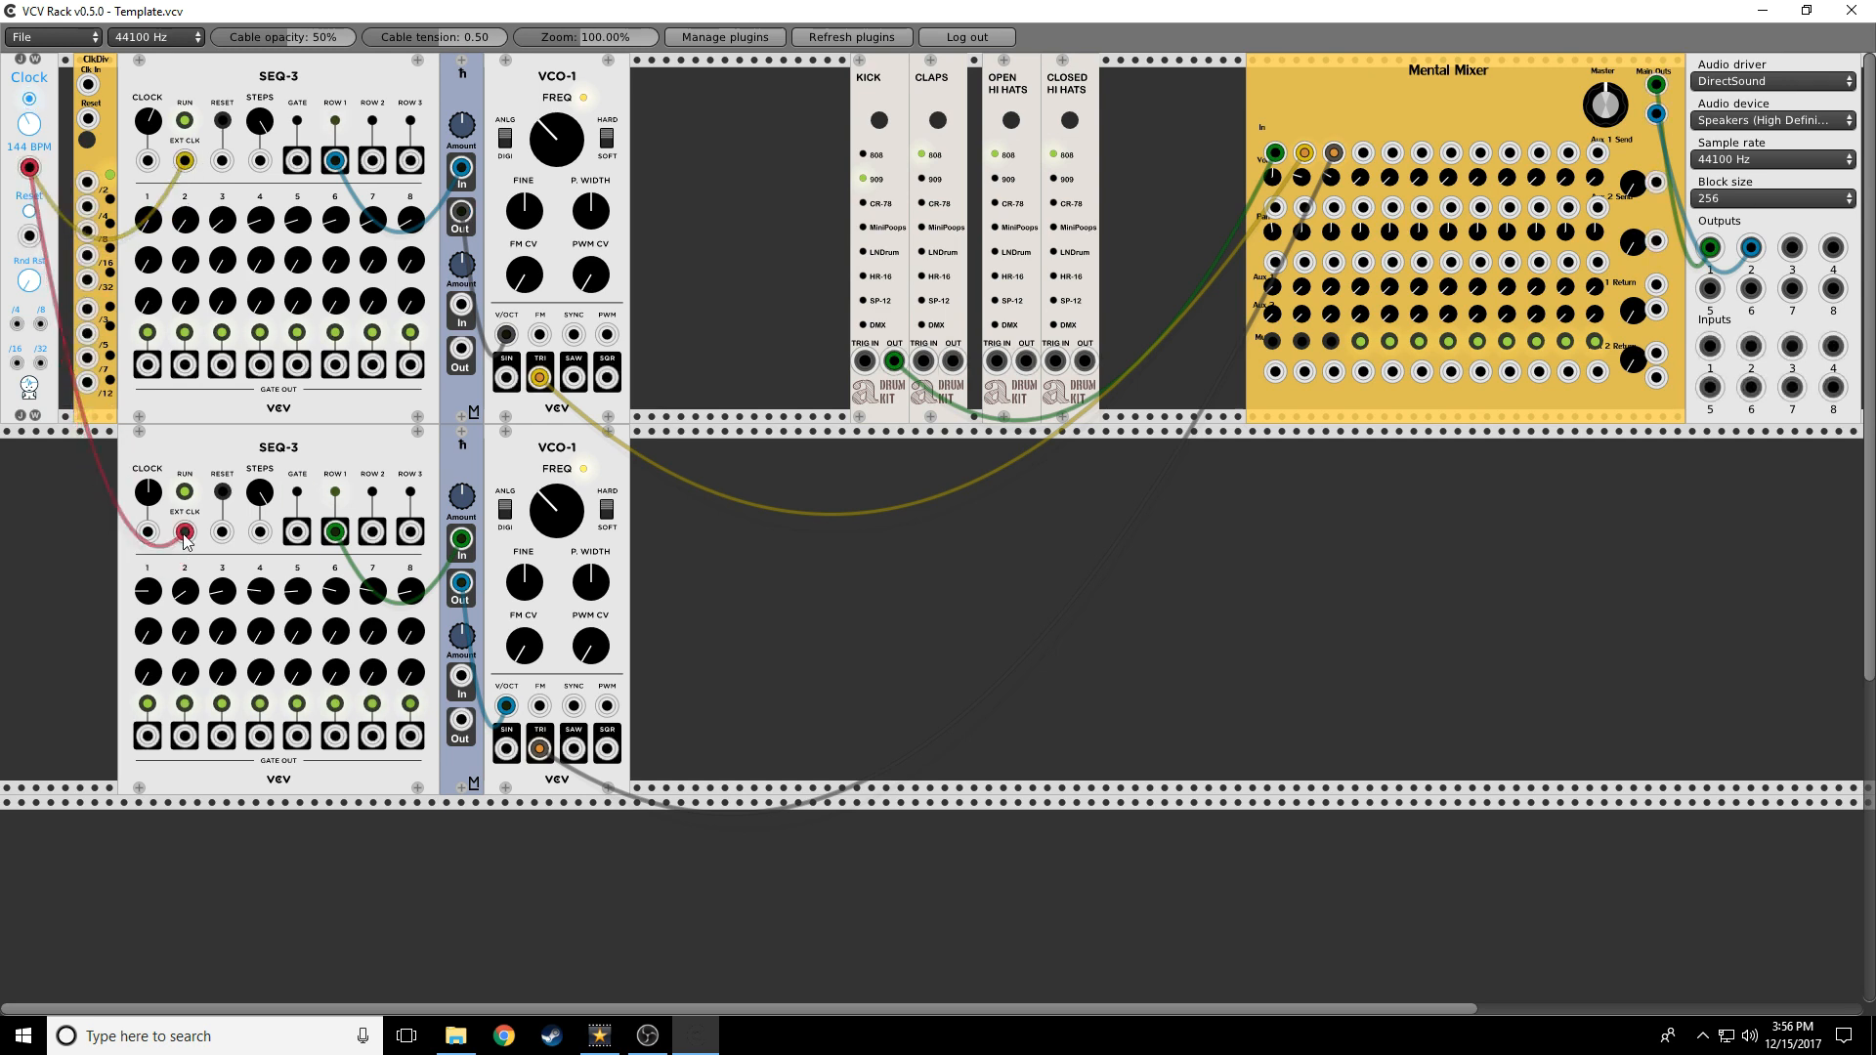
pyautogui.click(1303, 342)
pyautogui.click(1327, 342)
pyautogui.click(223, 125)
# Reconnect the Clock to ClkDiv, reset the top SEQ-3 from /16, and mute channels 2 and 3
pyautogui.moveTo(29, 167); pyautogui.dragTo(88, 86)
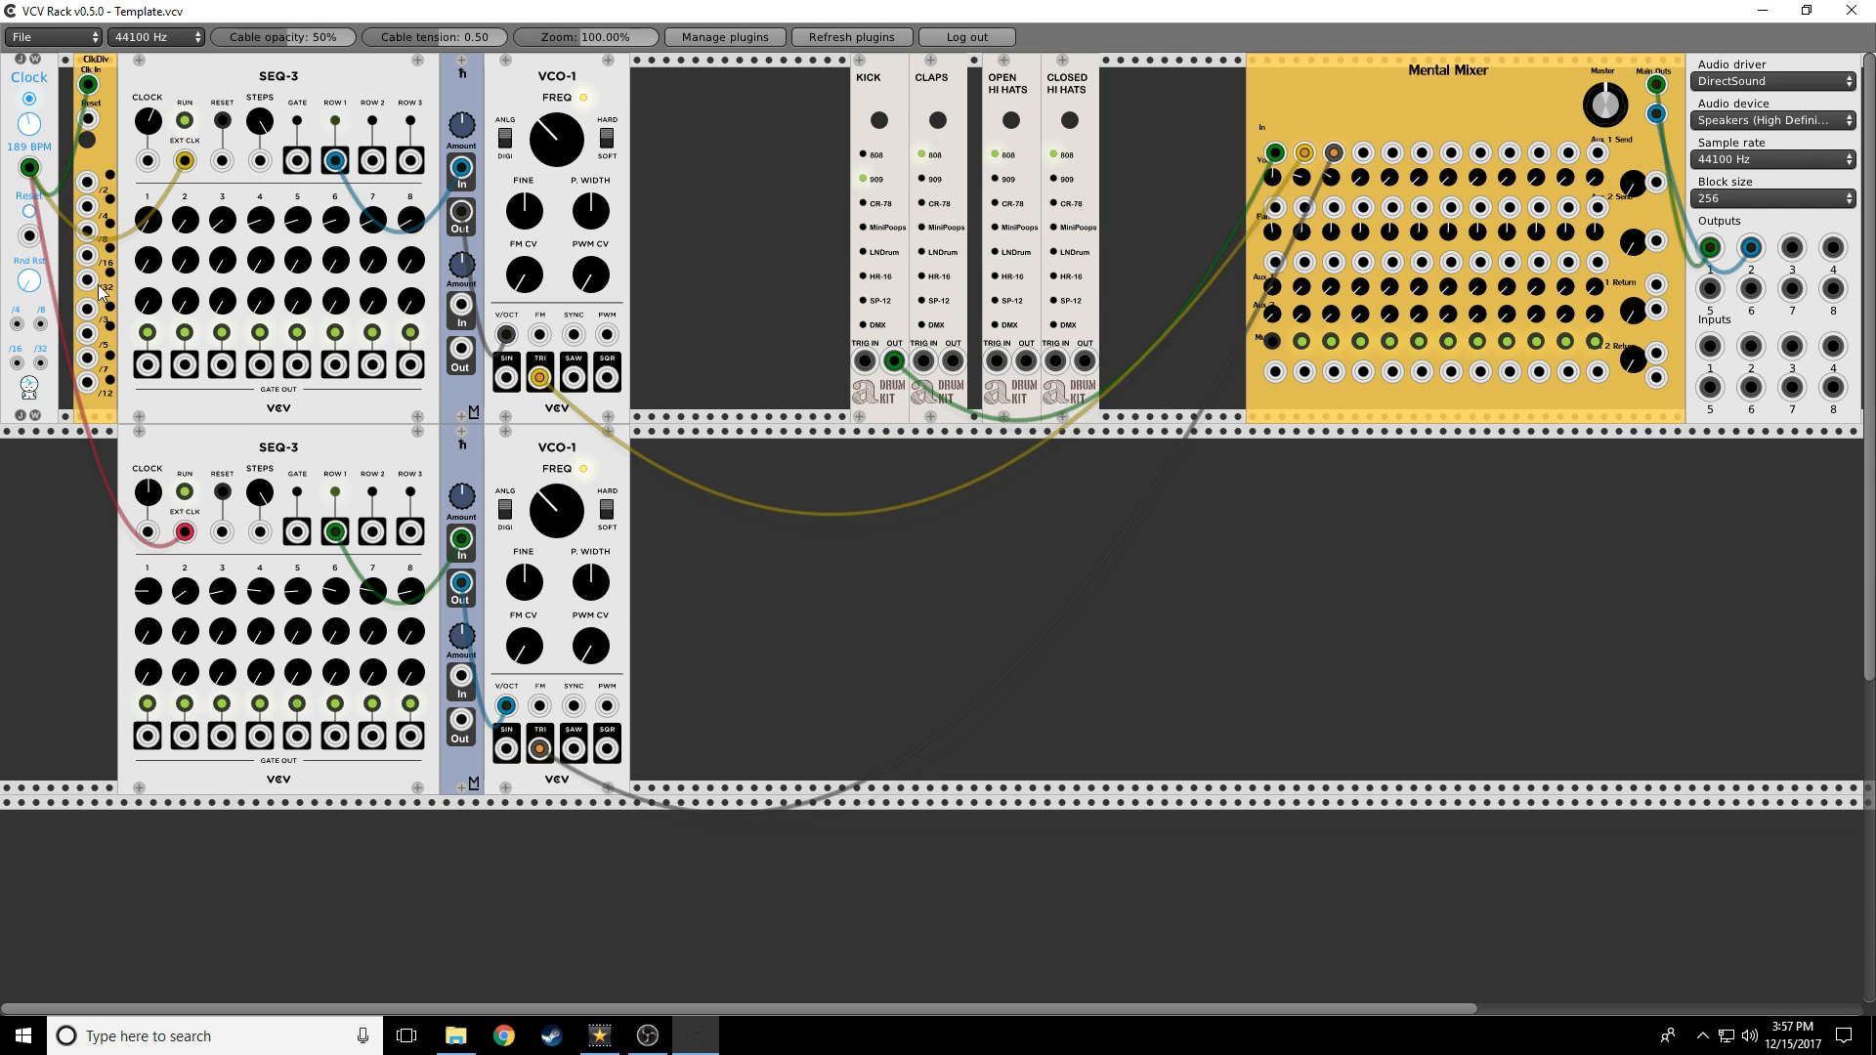
pyautogui.moveTo(90, 256); pyautogui.dragTo(221, 532)
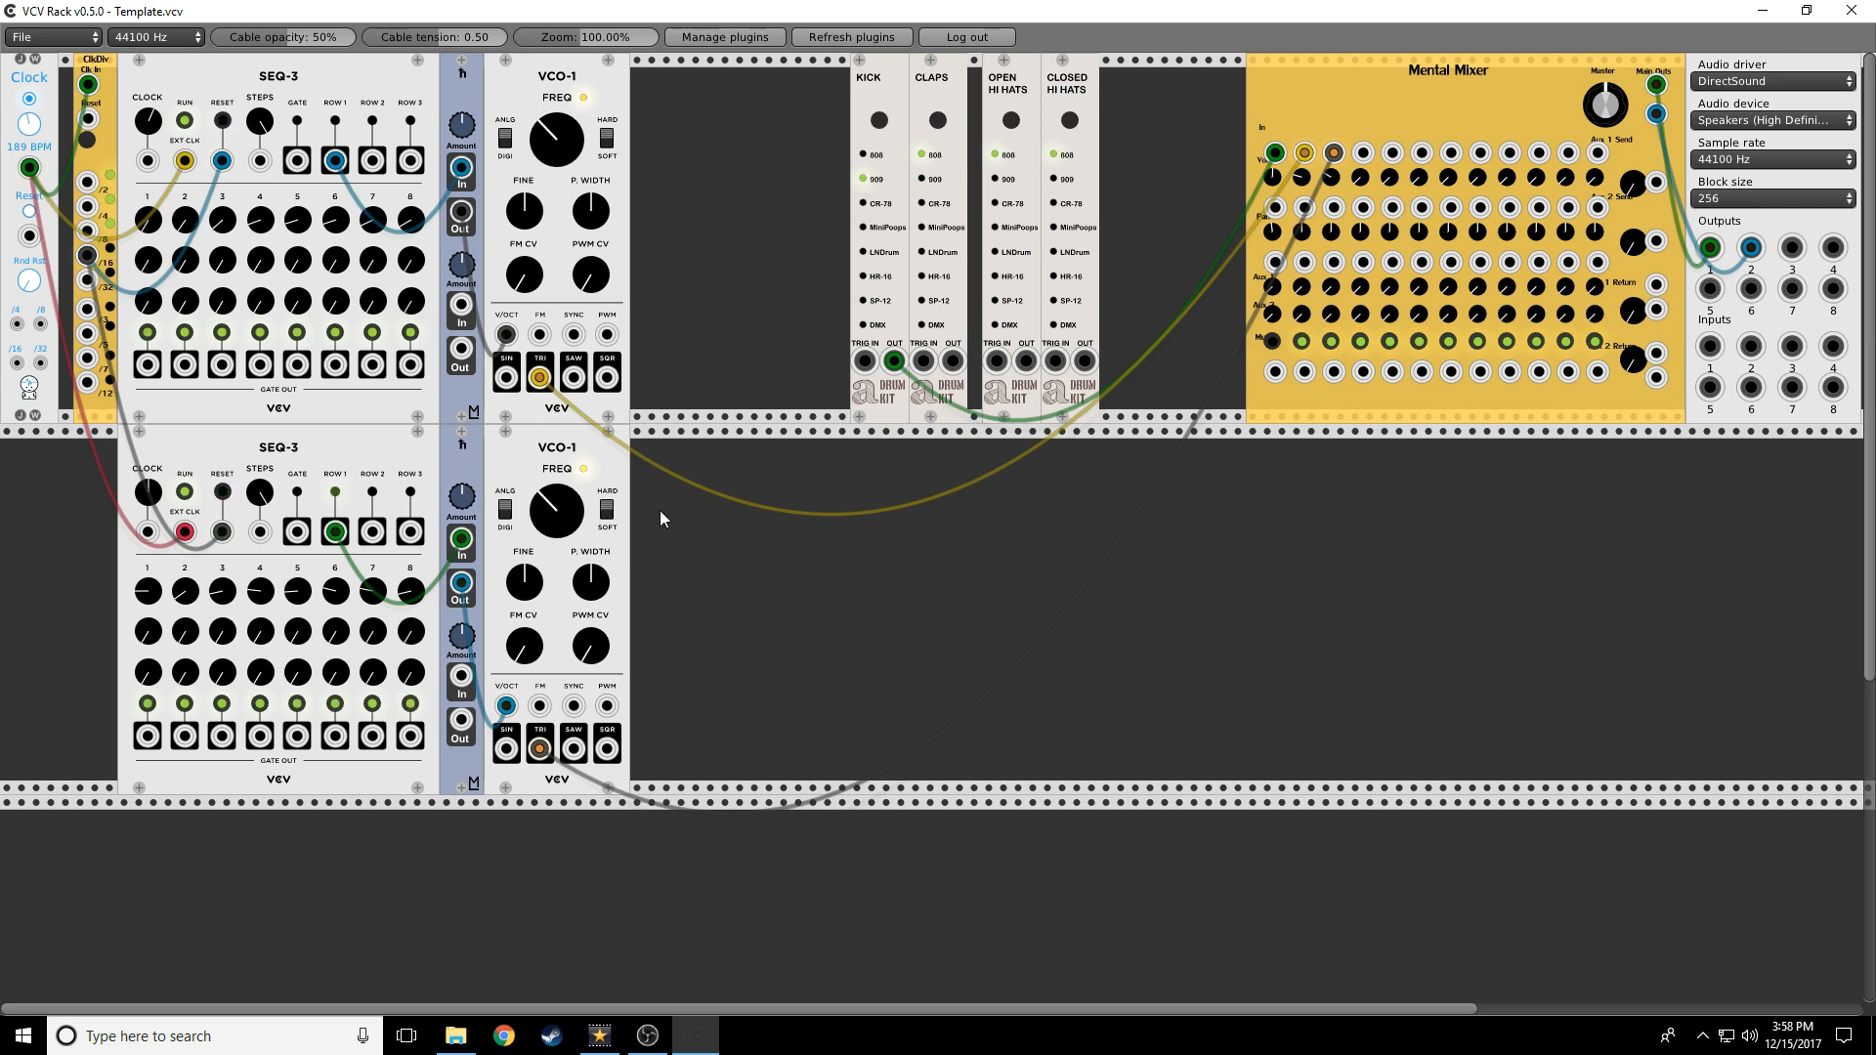
pyautogui.click(1331, 341)
pyautogui.click(1302, 341)
# Add a Sequential Switch 8 to 1 module from a 'seq' search
pyautogui.rightClick(750, 573)
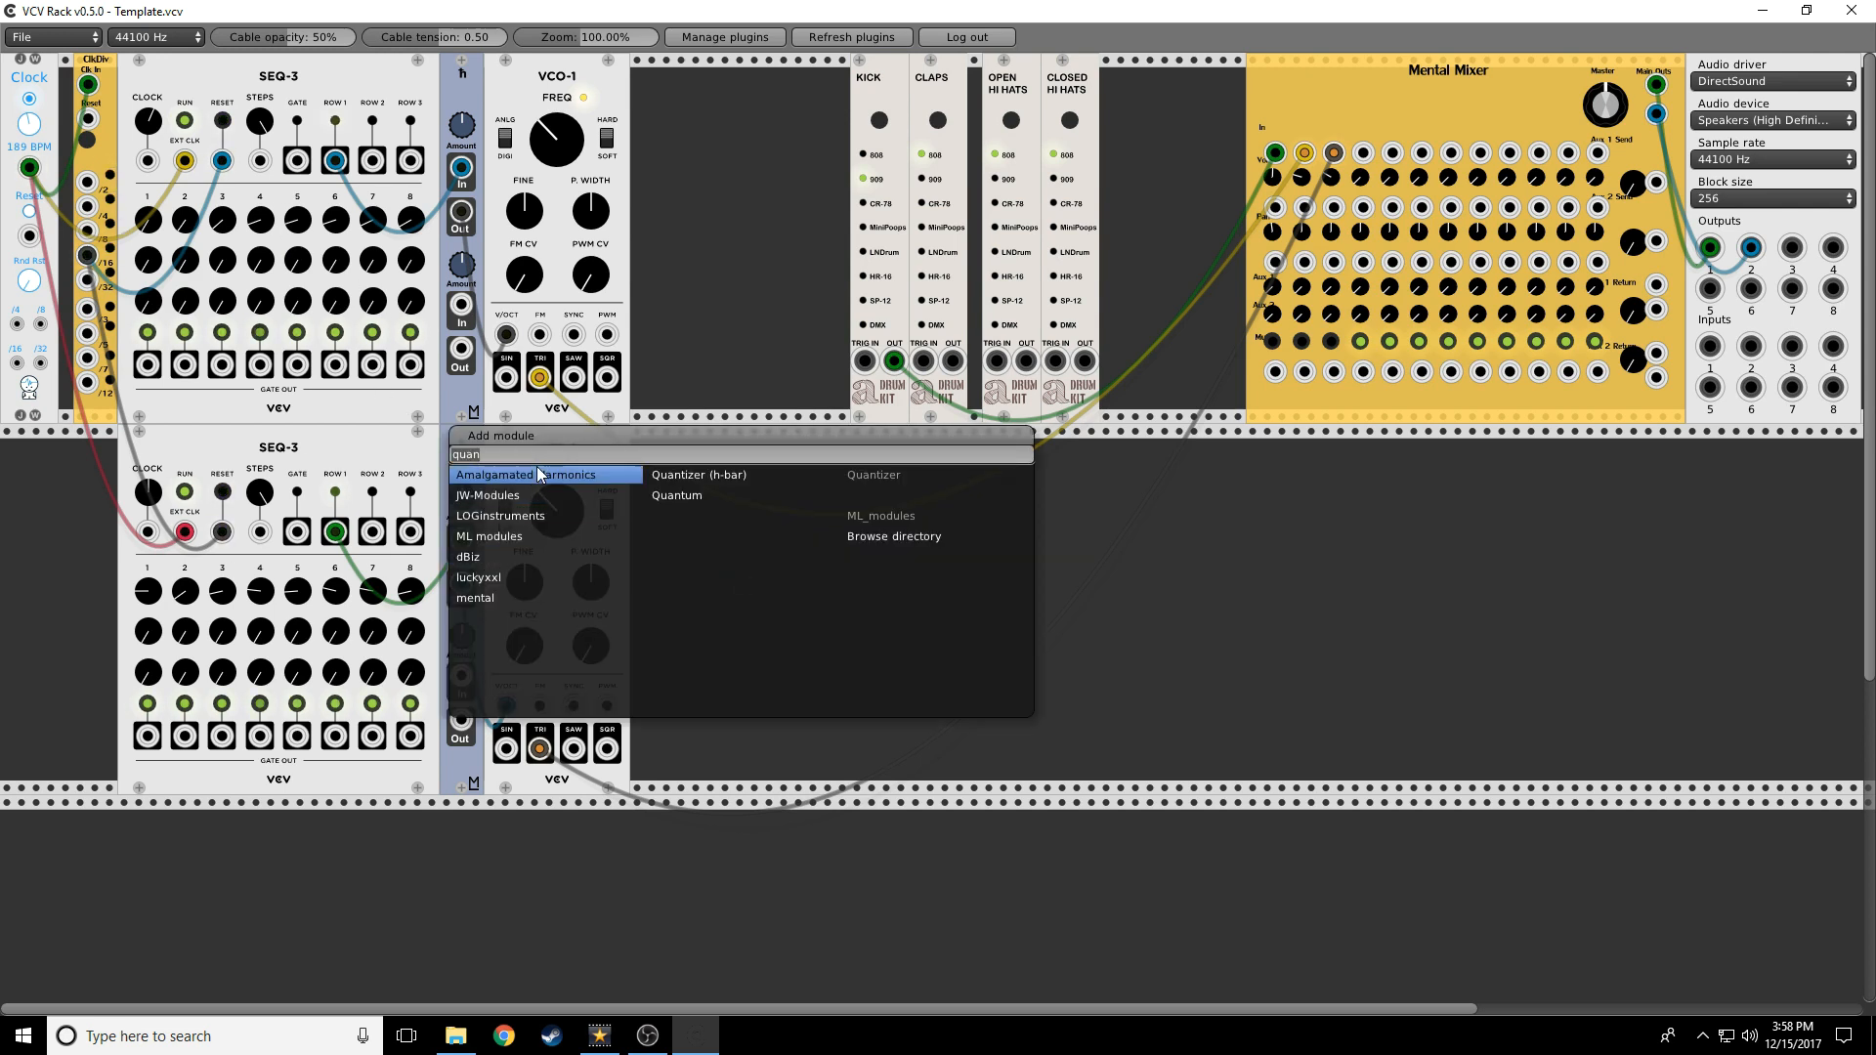
pyautogui.write('seq')
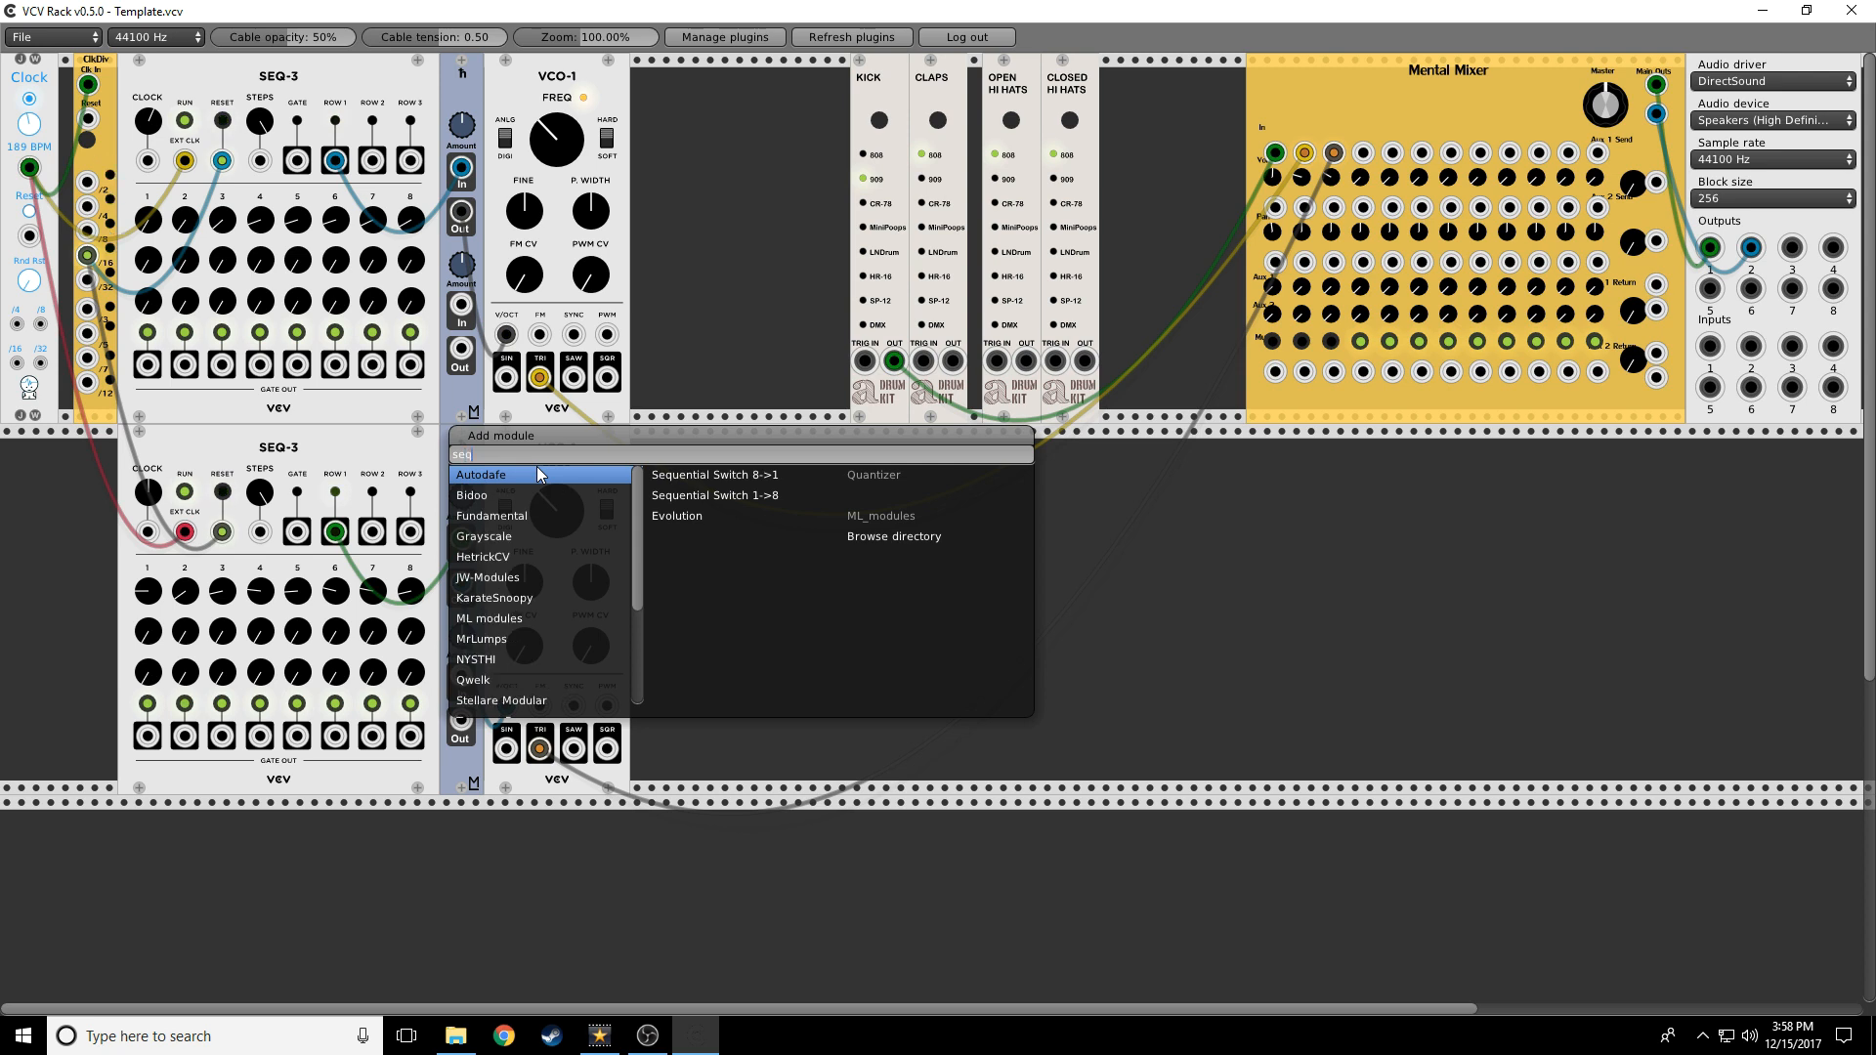
pyautogui.click(719, 474)
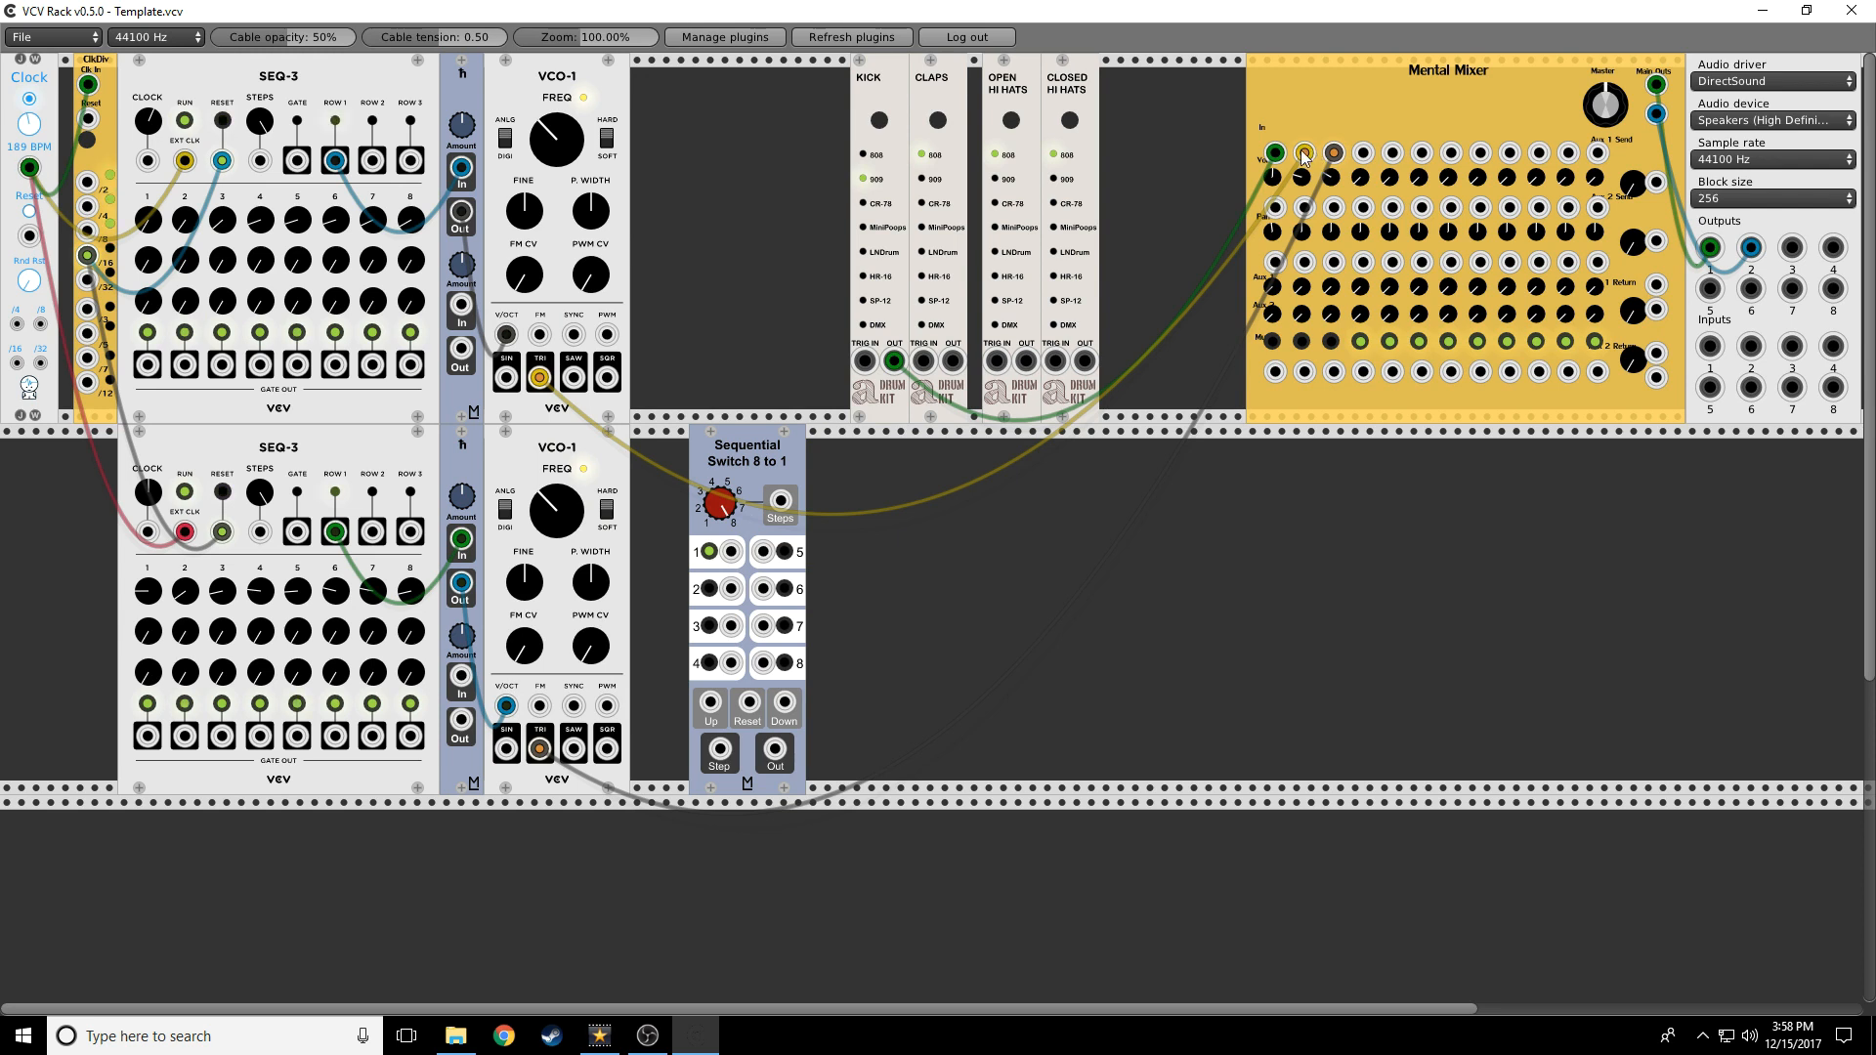
# Route both VCO-1 triangle outputs into the switch and its output into the Mental Mixer
pyautogui.moveTo(462, 211); pyautogui.dragTo(729, 552)
pyautogui.moveTo(462, 584); pyautogui.dragTo(730, 588)
pyautogui.moveTo(772, 754); pyautogui.dragTo(1363, 154)
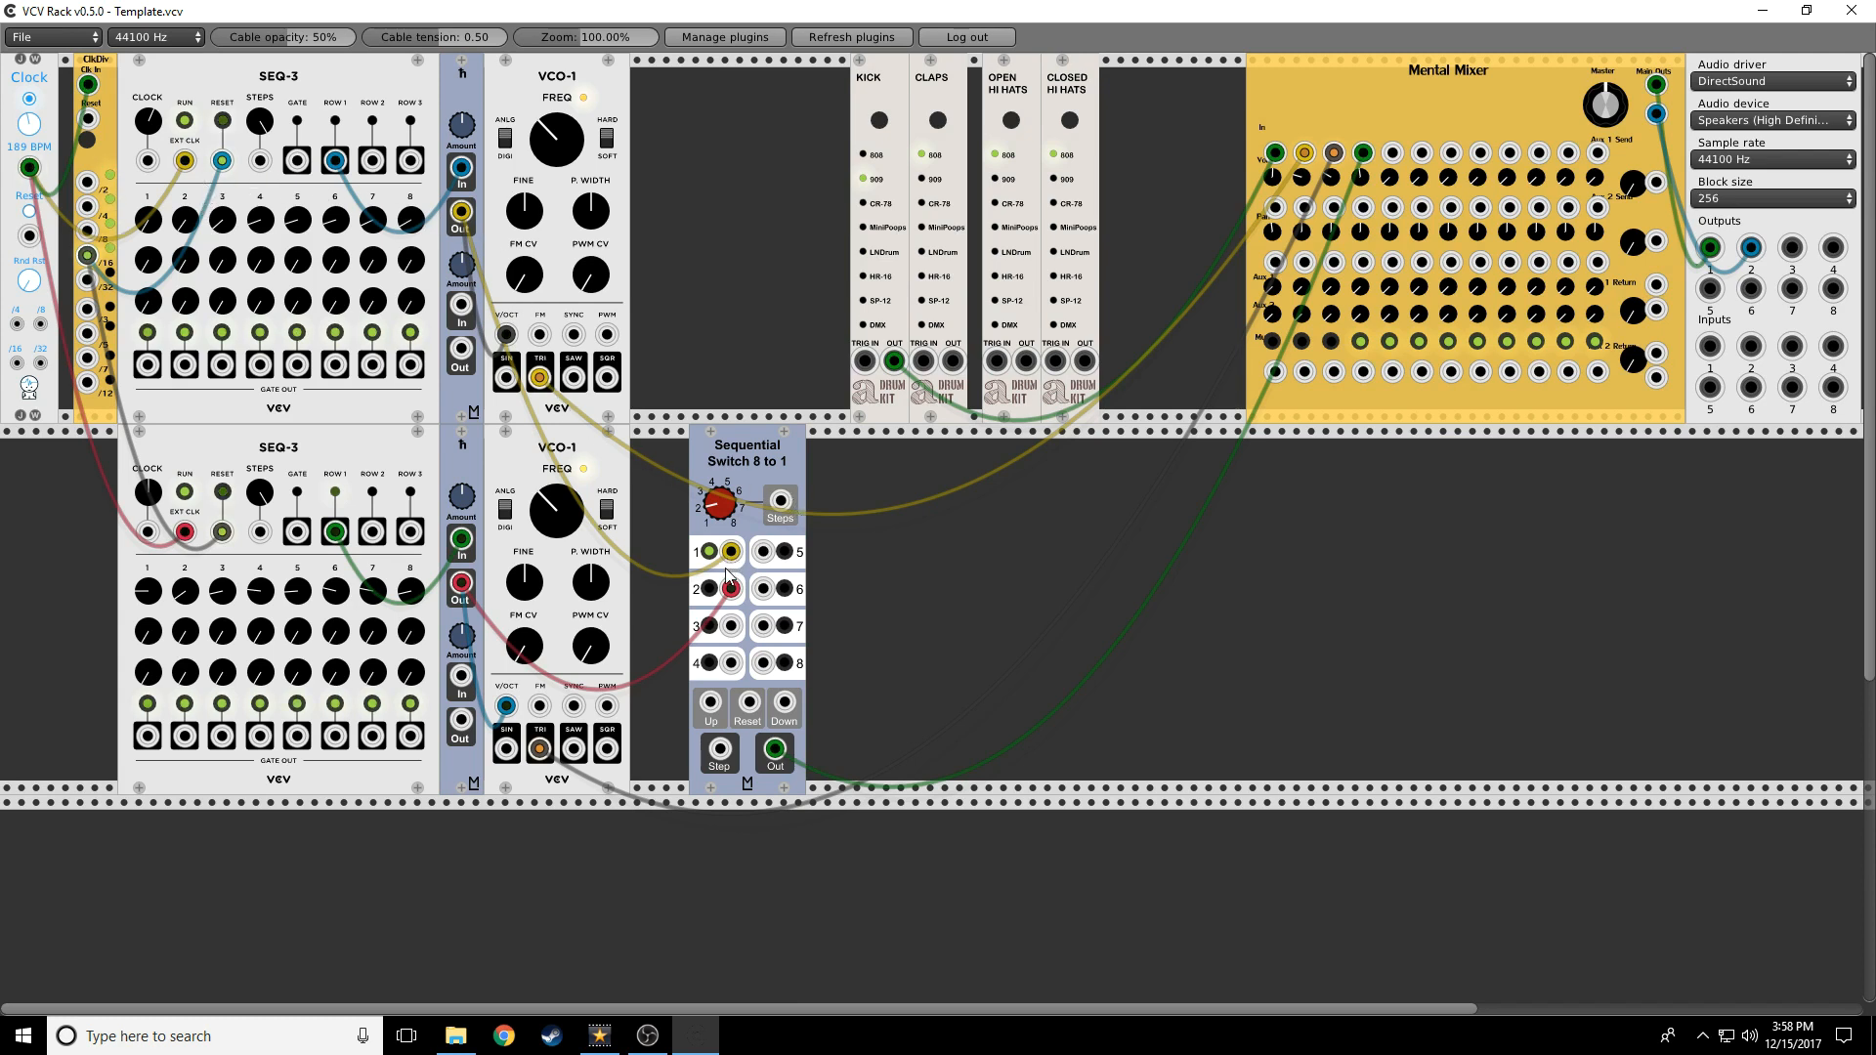
pyautogui.moveTo(735, 552); pyautogui.dragTo(488, 426)
pyautogui.moveTo(730, 589); pyautogui.dragTo(723, 625)
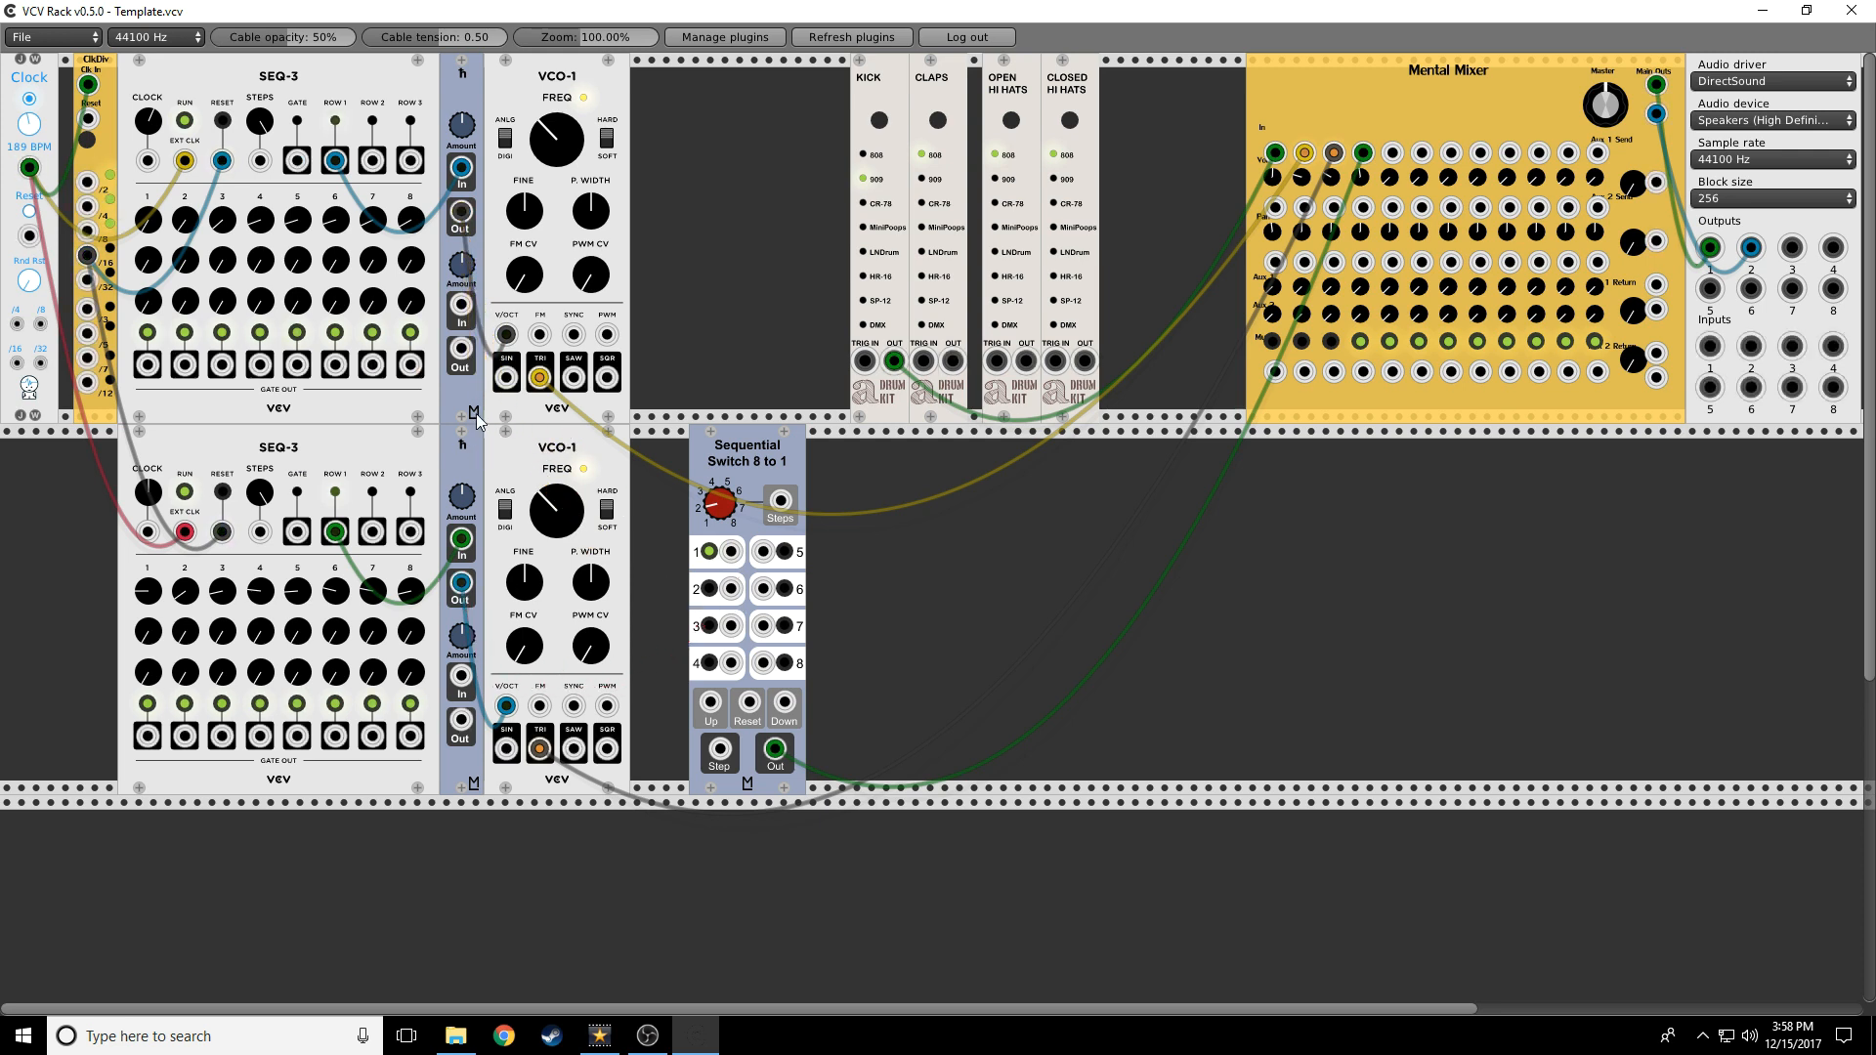
pyautogui.moveTo(539, 377); pyautogui.dragTo(731, 552)
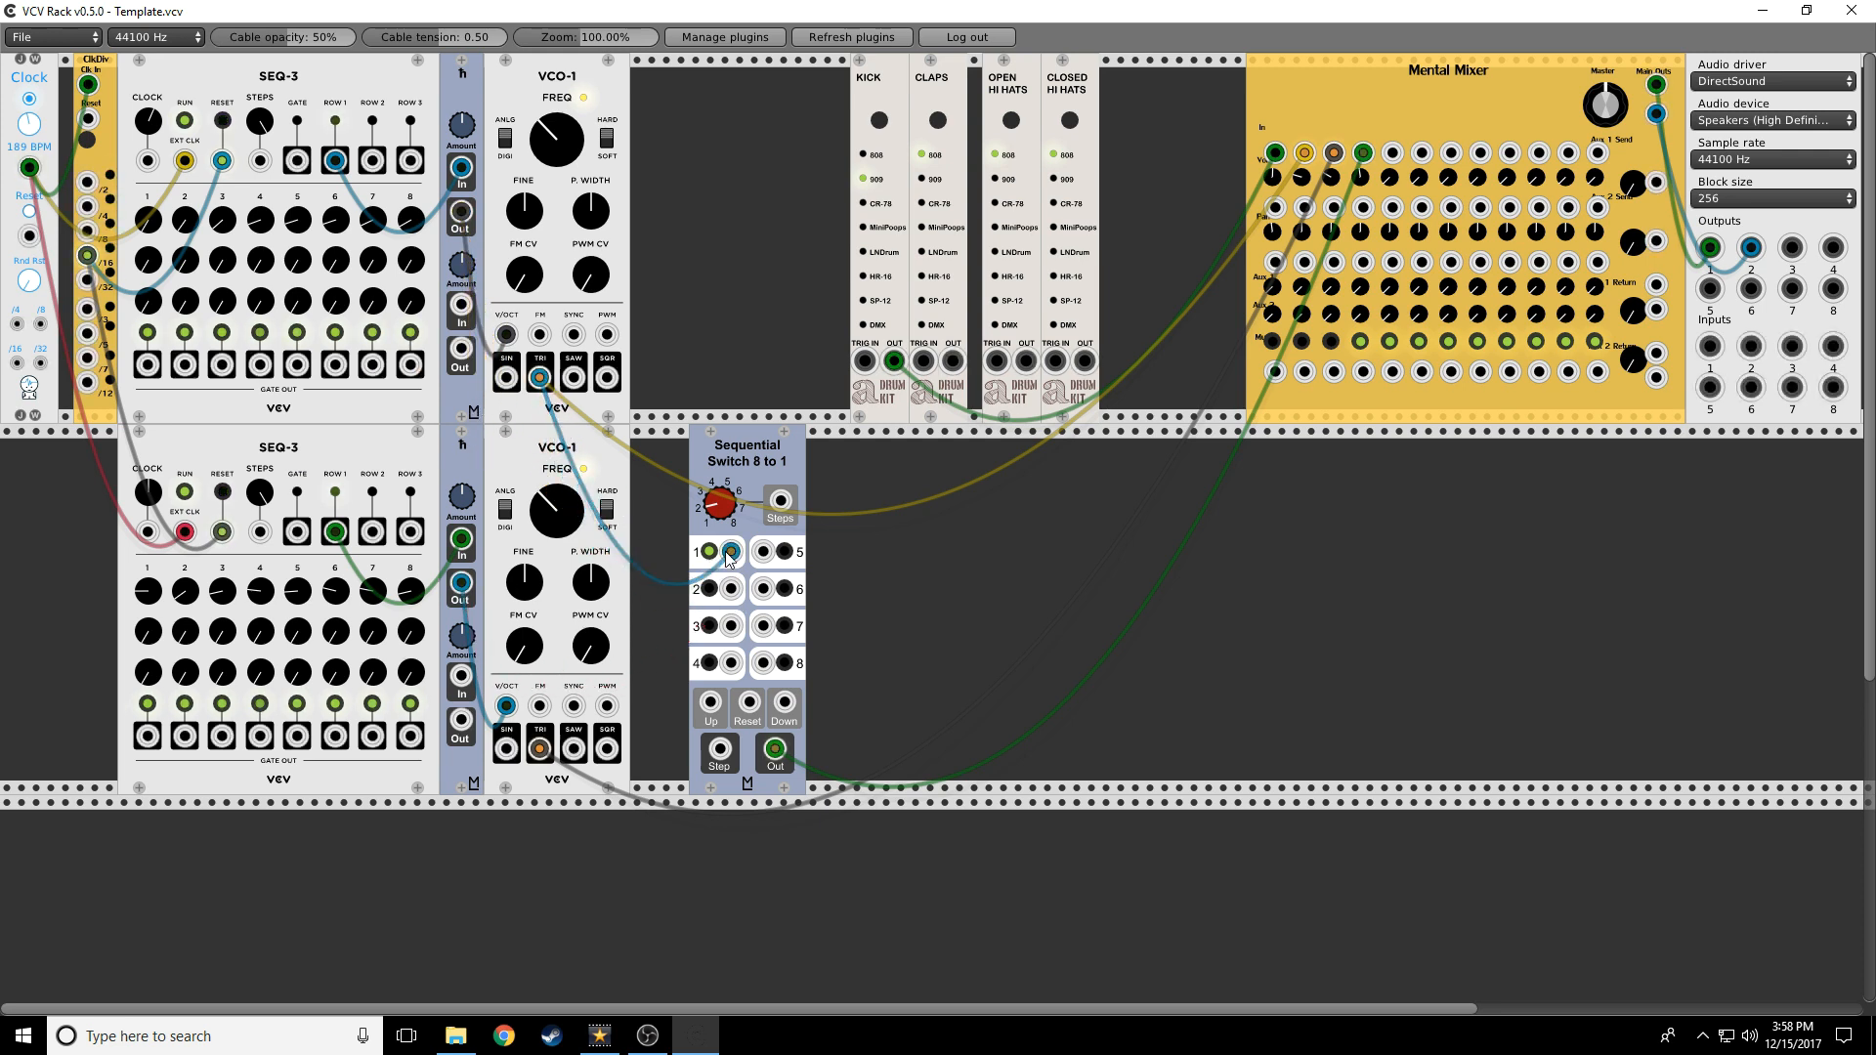
pyautogui.moveTo(540, 749); pyautogui.dragTo(733, 591)
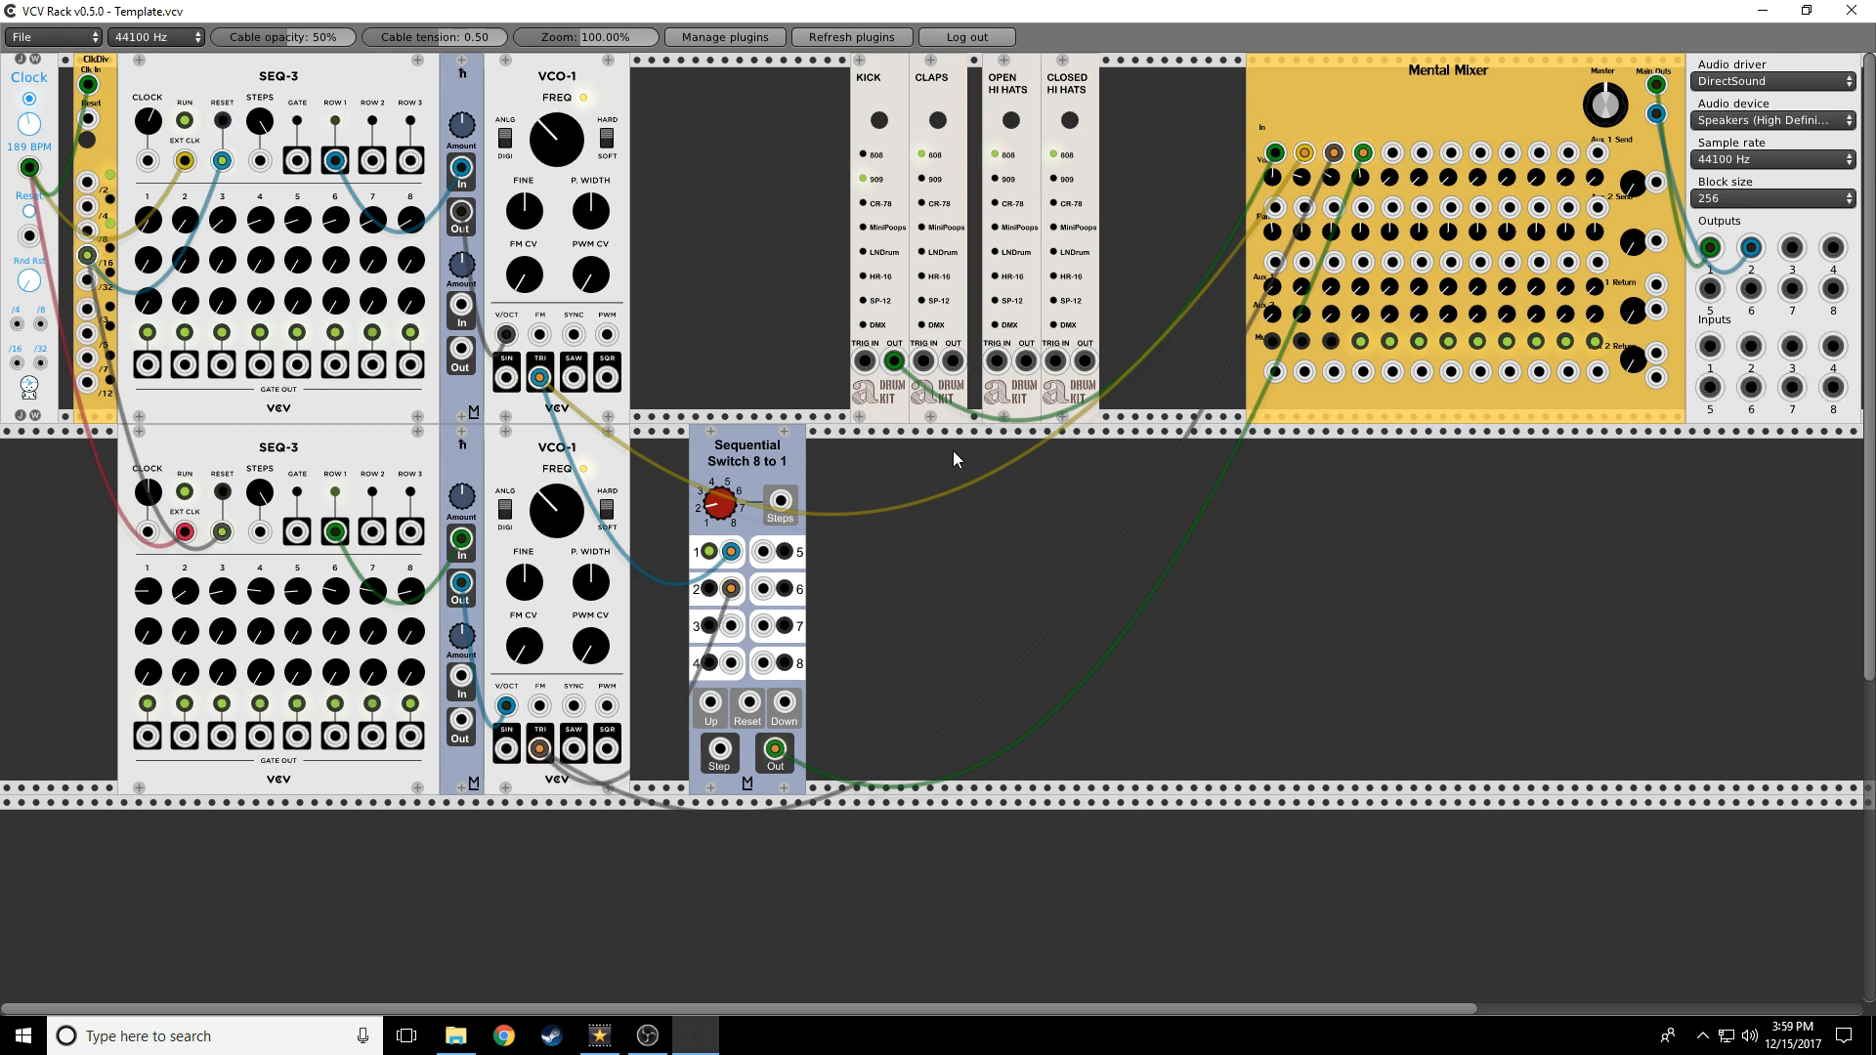
# Step the switch from ClkDiv /8 and the upper sequencer's gate, toggling channel 4's mute
pyautogui.click(1362, 344)
pyautogui.moveTo(148, 368); pyautogui.dragTo(311, 402)
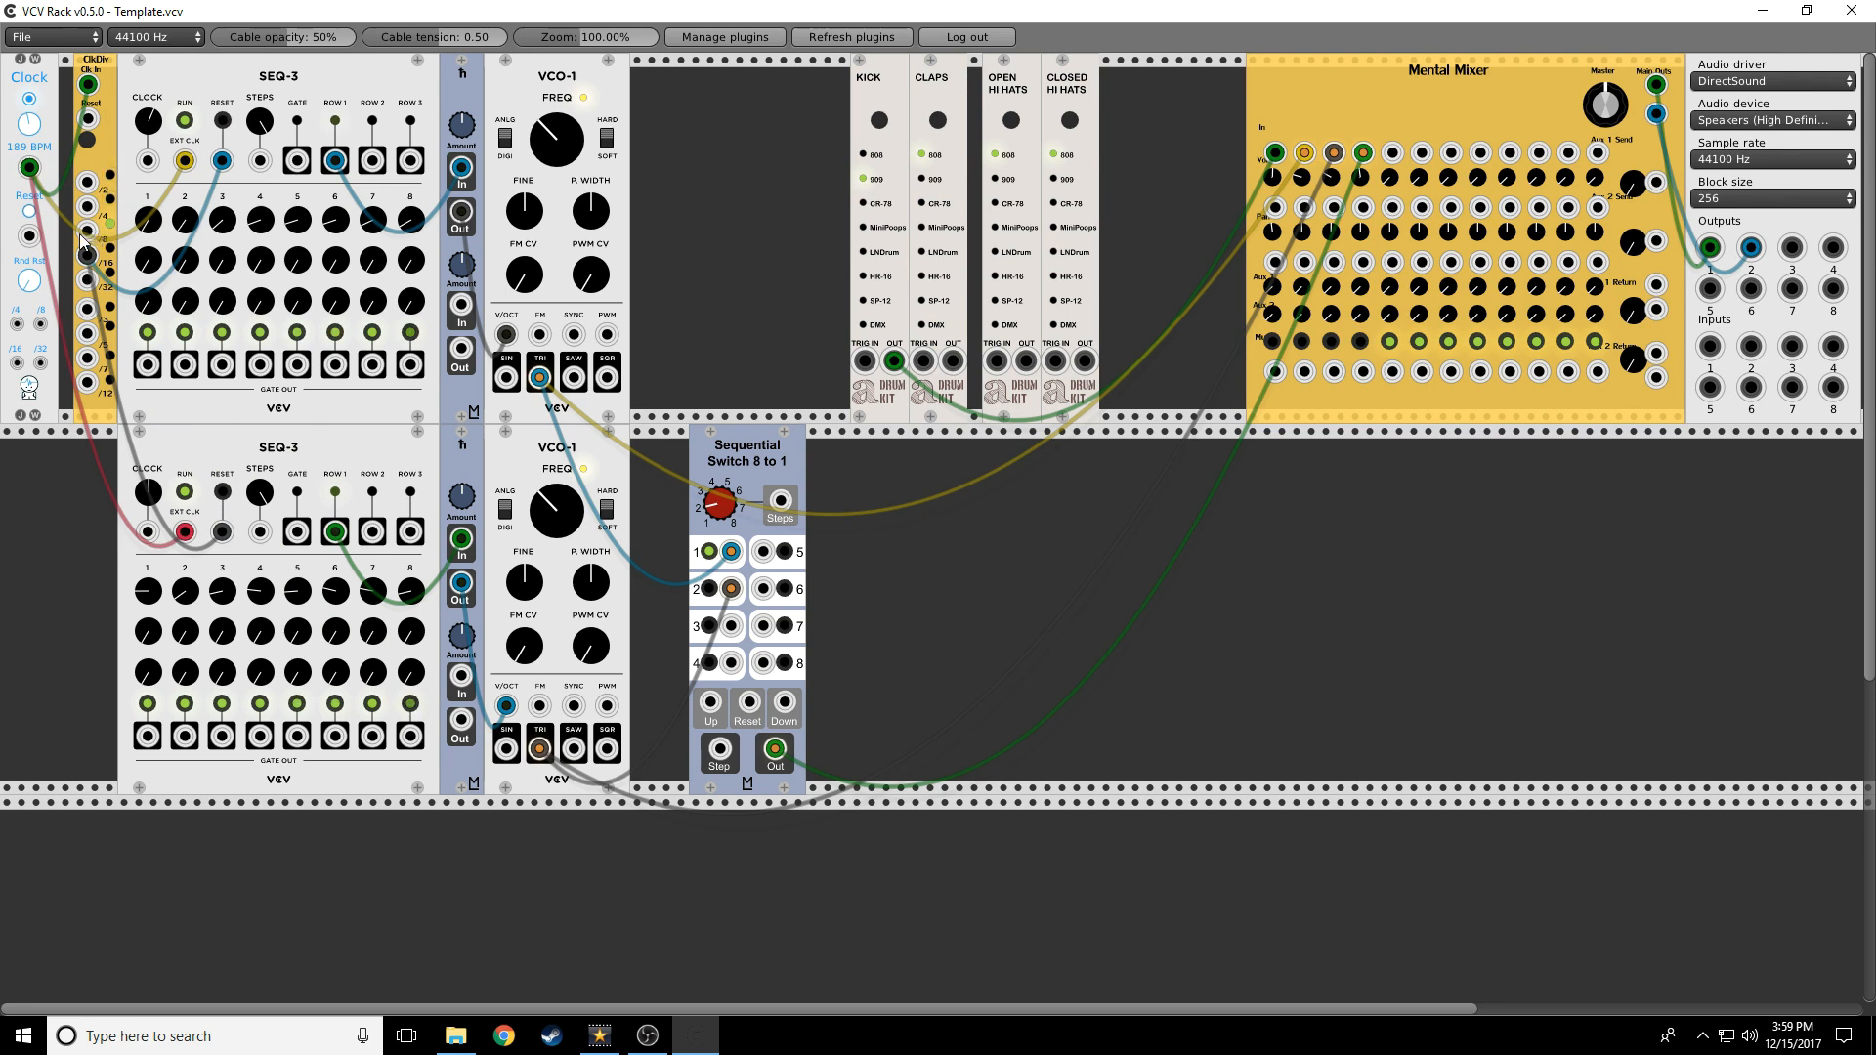
pyautogui.moveTo(88, 232); pyautogui.dragTo(711, 703)
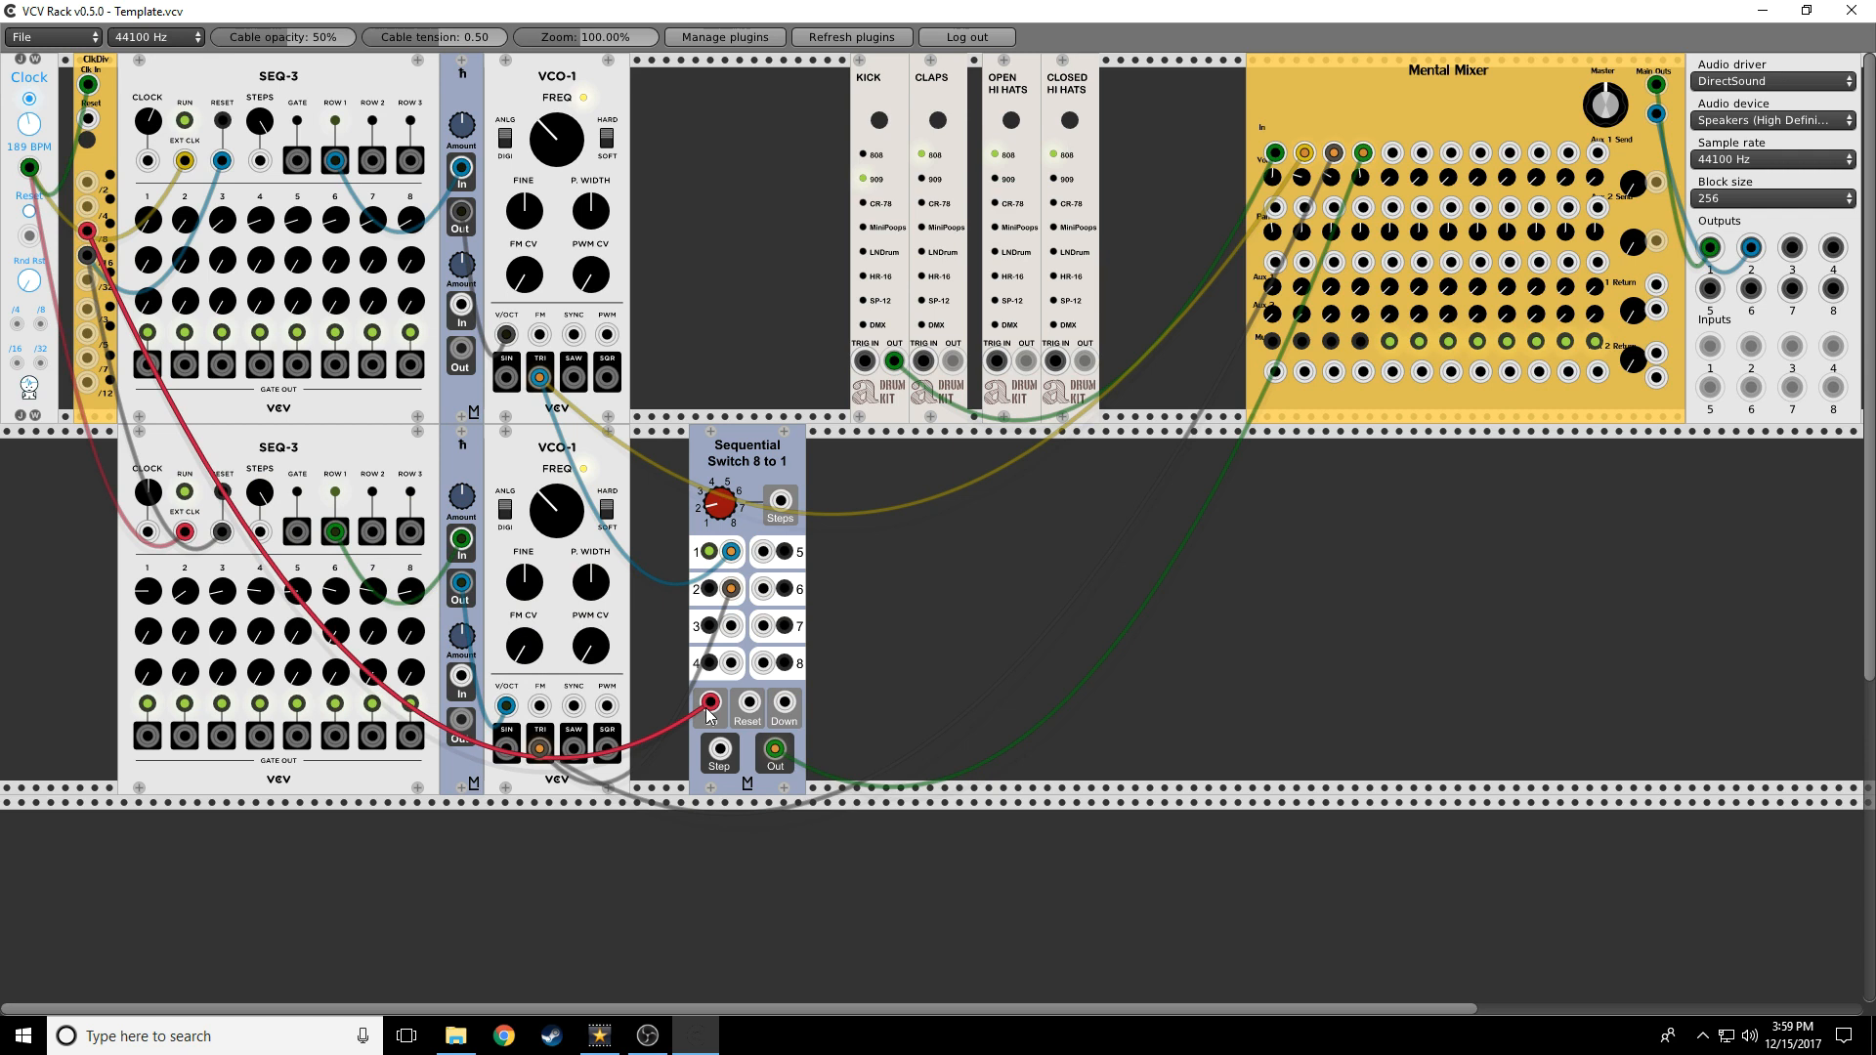
pyautogui.click(1360, 342)
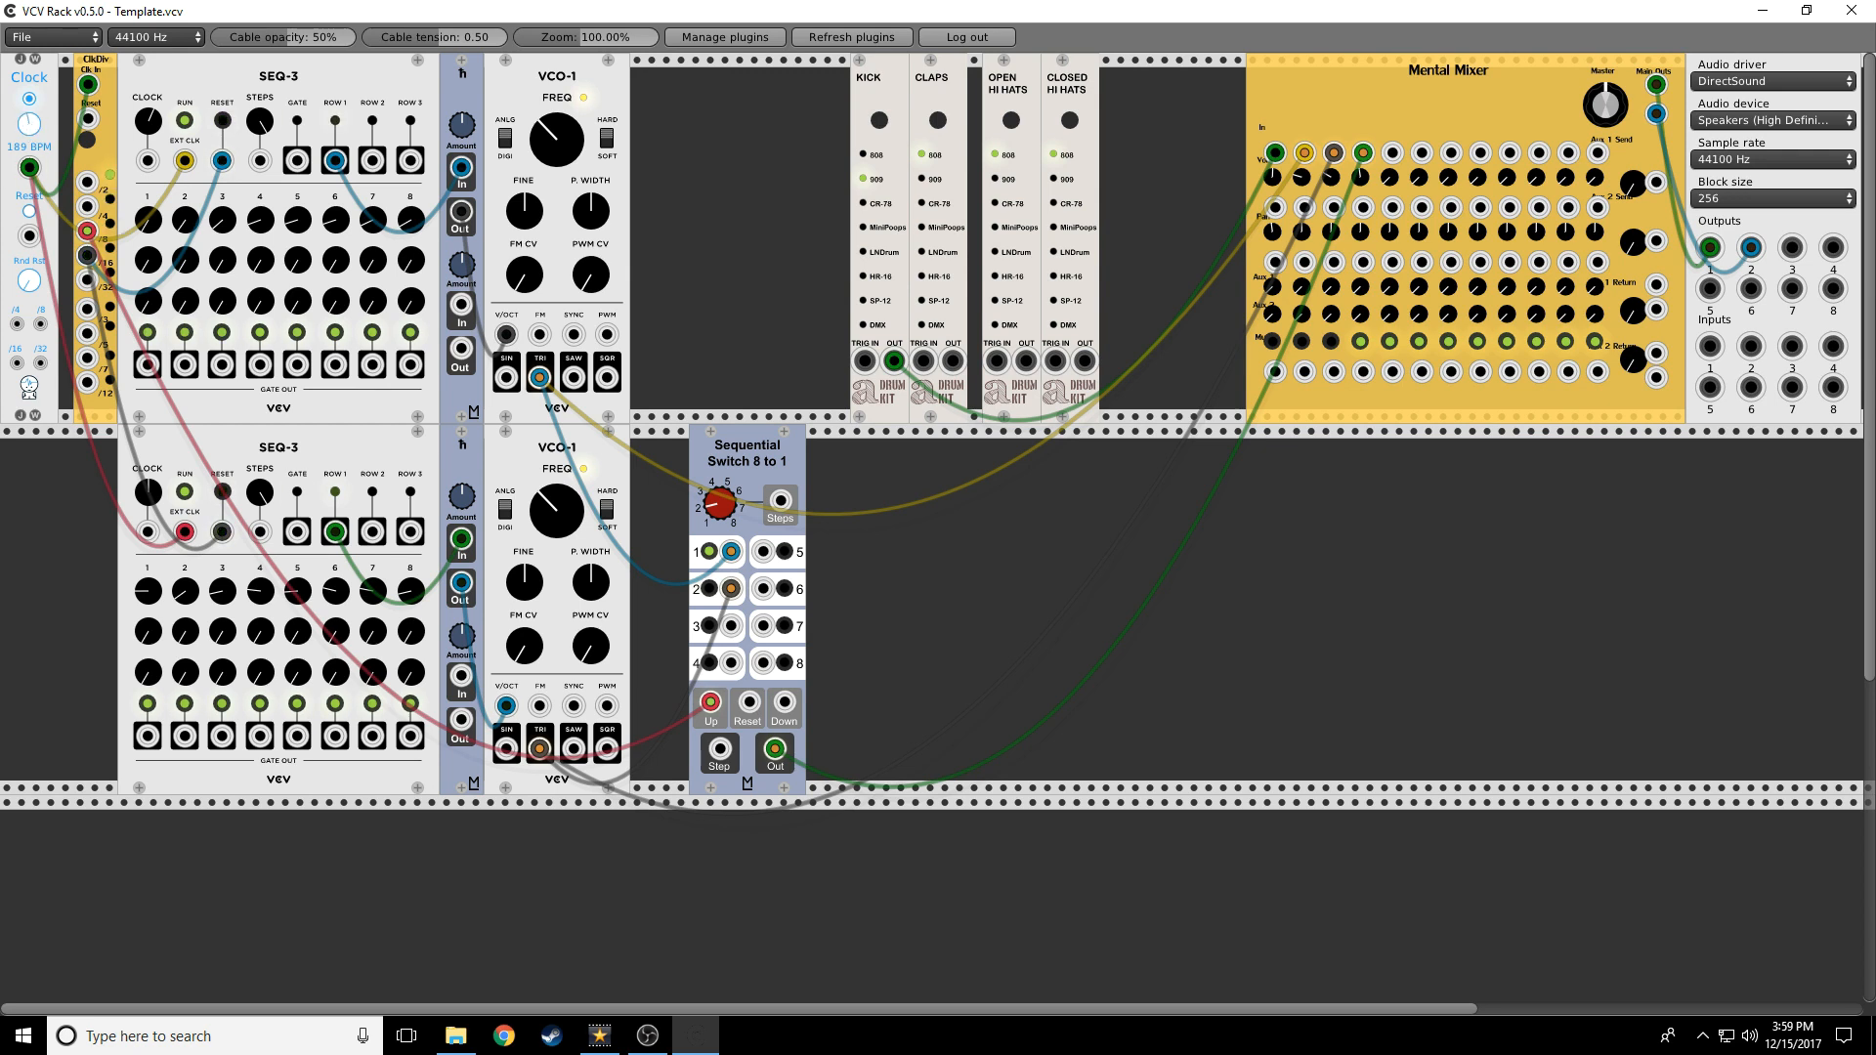
# Set the clock to 168 BPM and unplug the switch's oscillator and stepping cables
pyautogui.moveTo(29, 124)
pyautogui.mouseDown()
pyautogui.moveTo(29, 37)
pyautogui.moveTo(29, 125)
pyautogui.mouseUp()
pyautogui.click(1360, 343)
pyautogui.moveTo(730, 554); pyautogui.dragTo(787, 796)
pyautogui.moveTo(710, 703); pyautogui.dragTo(1211, 596)
pyautogui.click(1331, 344)
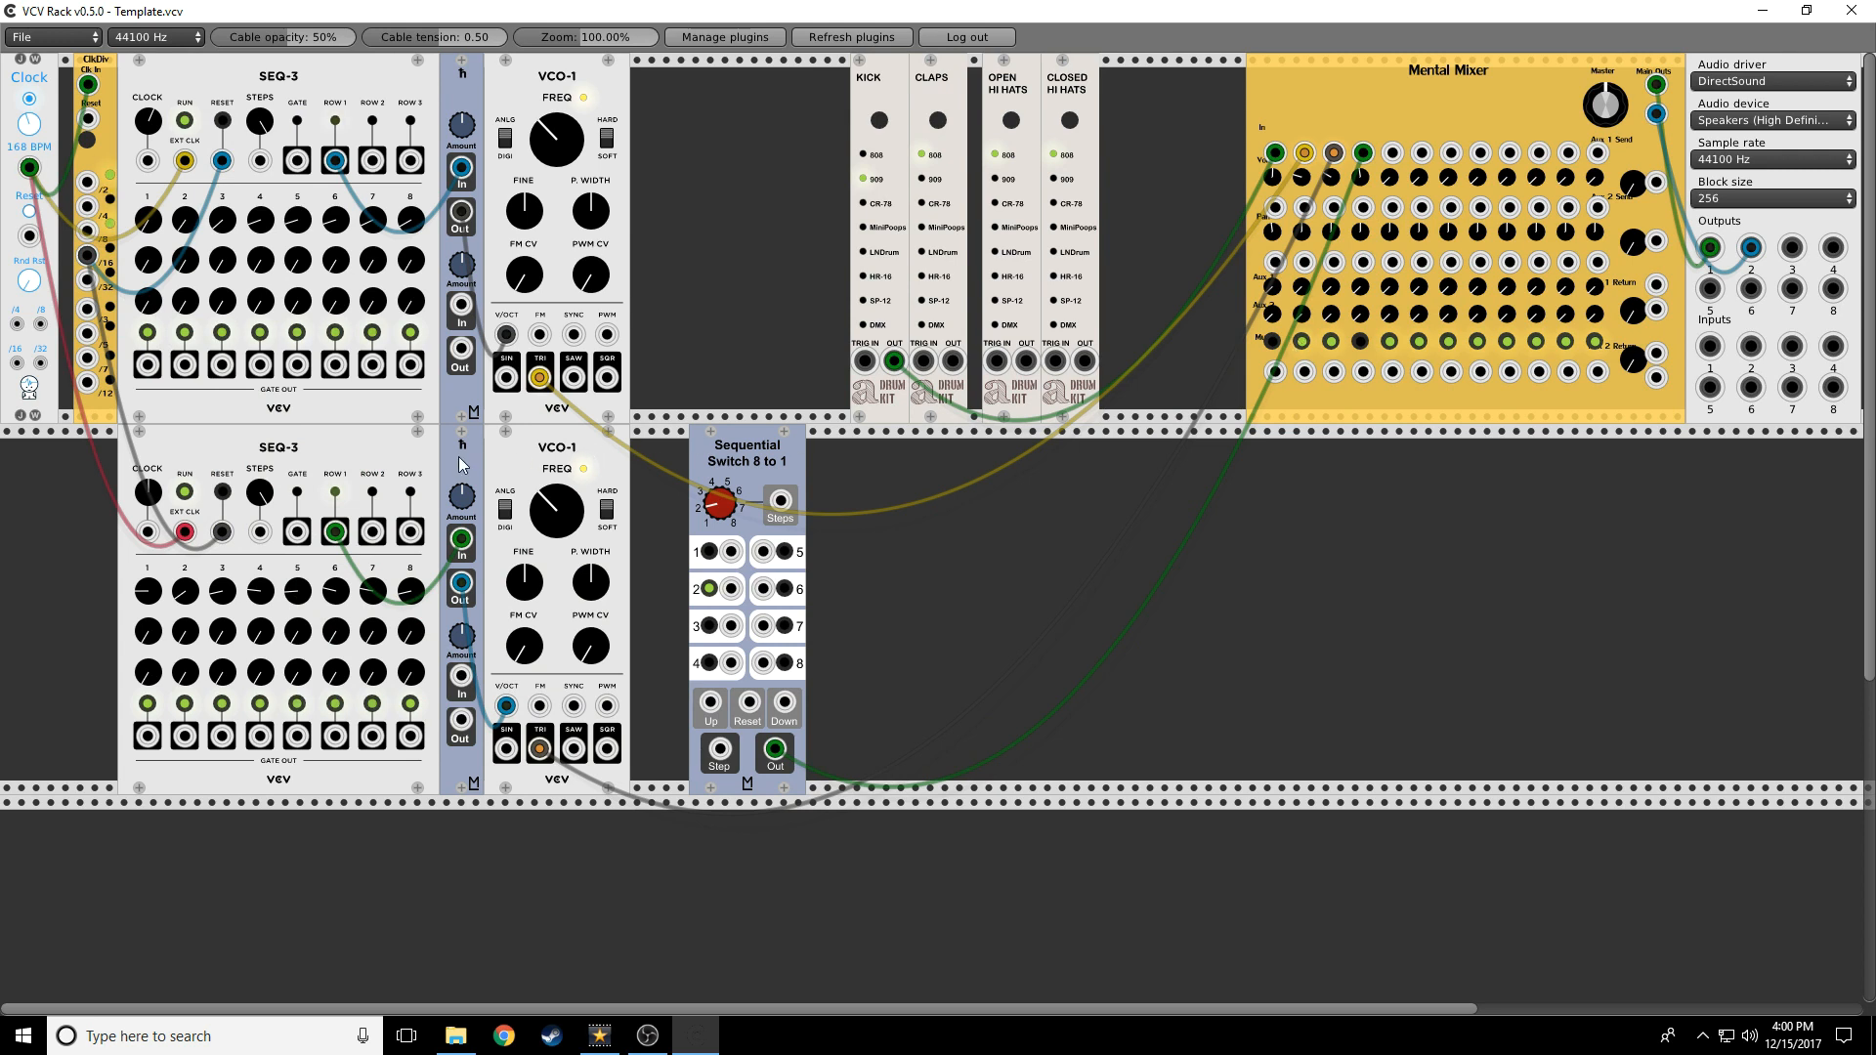
# Delete the Sequential Switch, slide KICK left, mute channel 3 and unmute channel 2
pyautogui.rightClick(750, 447)
pyautogui.click(776, 560)
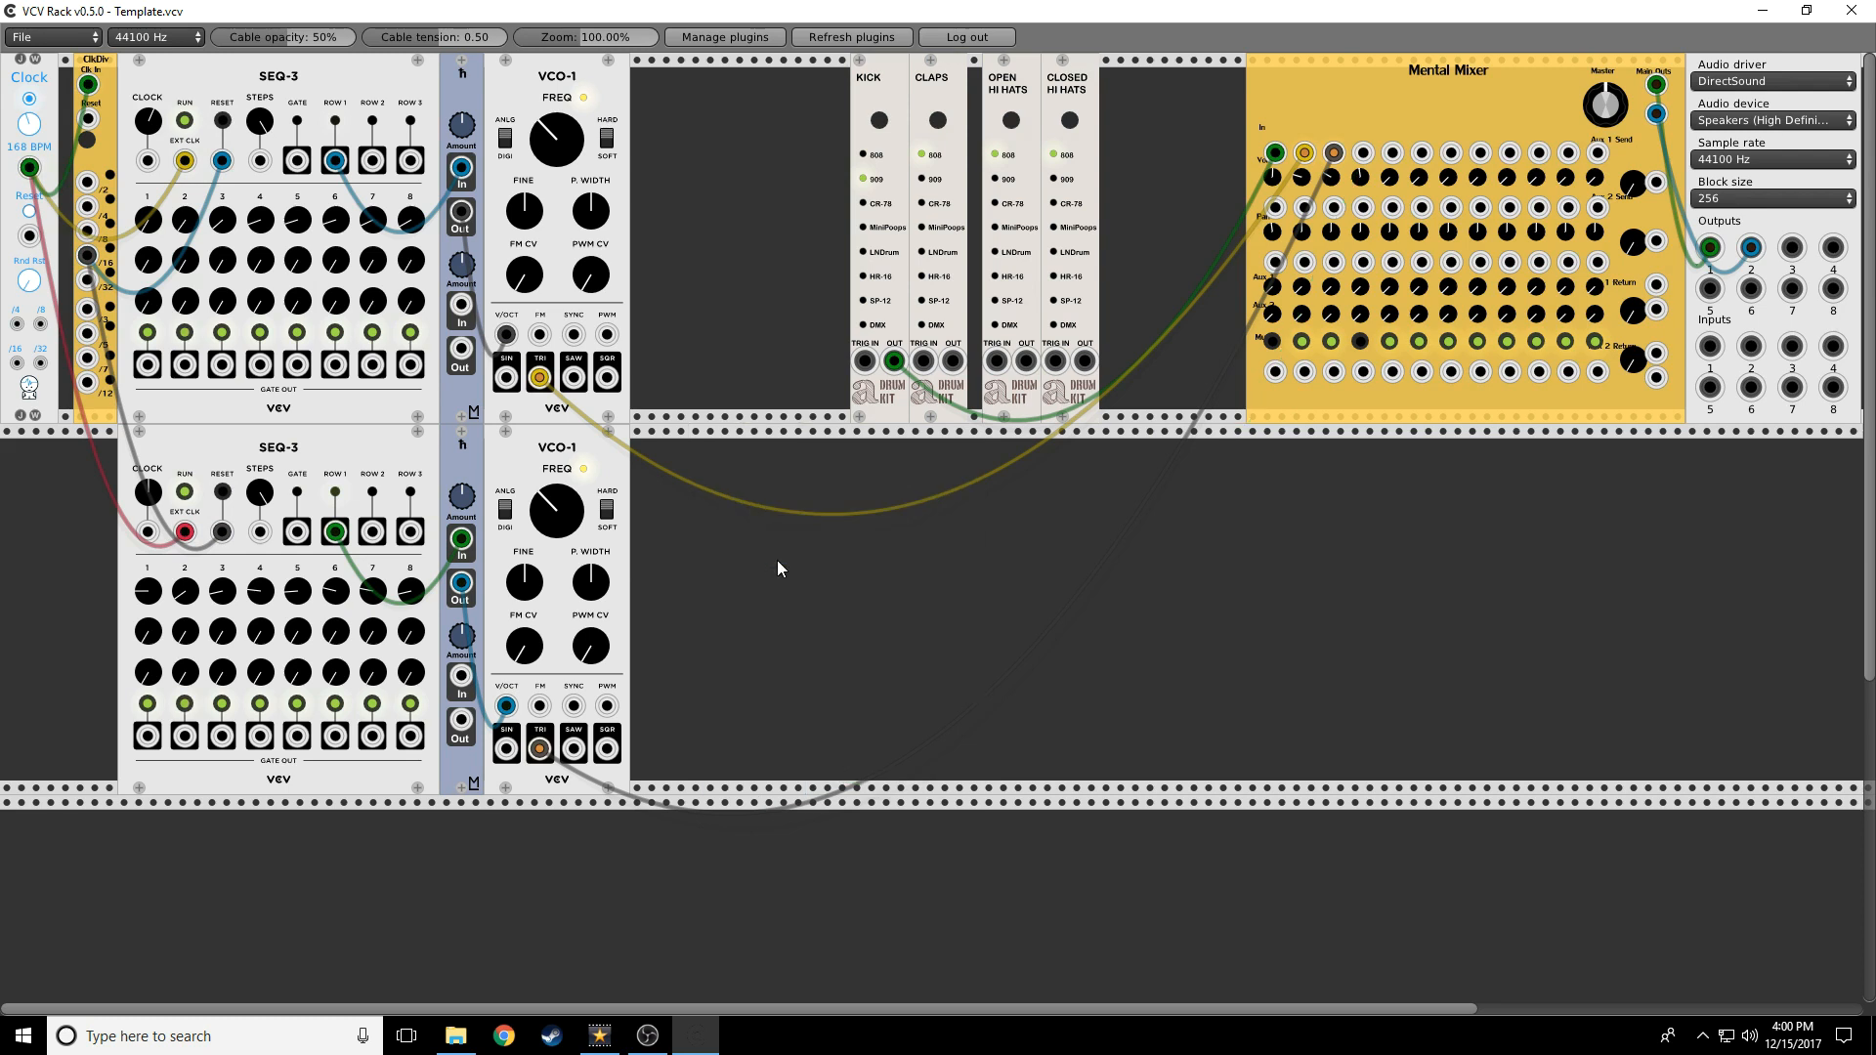
pyautogui.click(1330, 341)
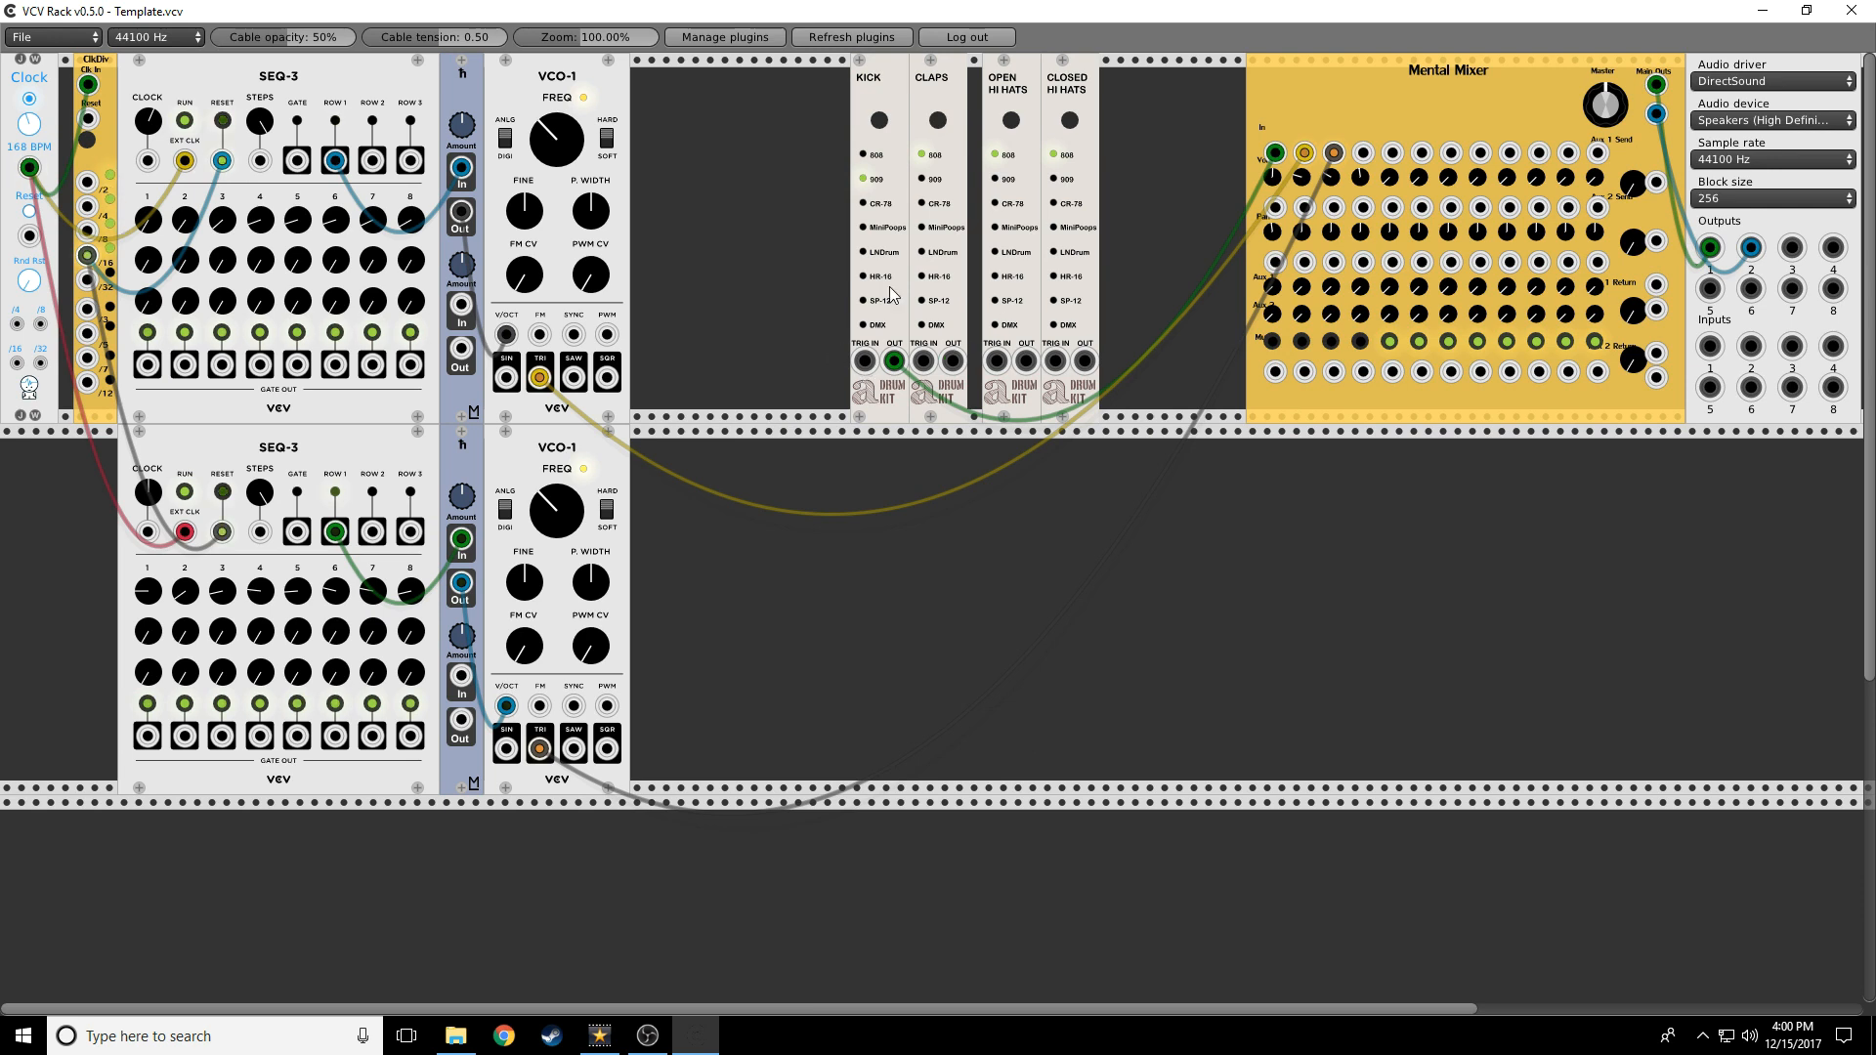
pyautogui.moveTo(864, 363); pyautogui.dragTo(724, 350)
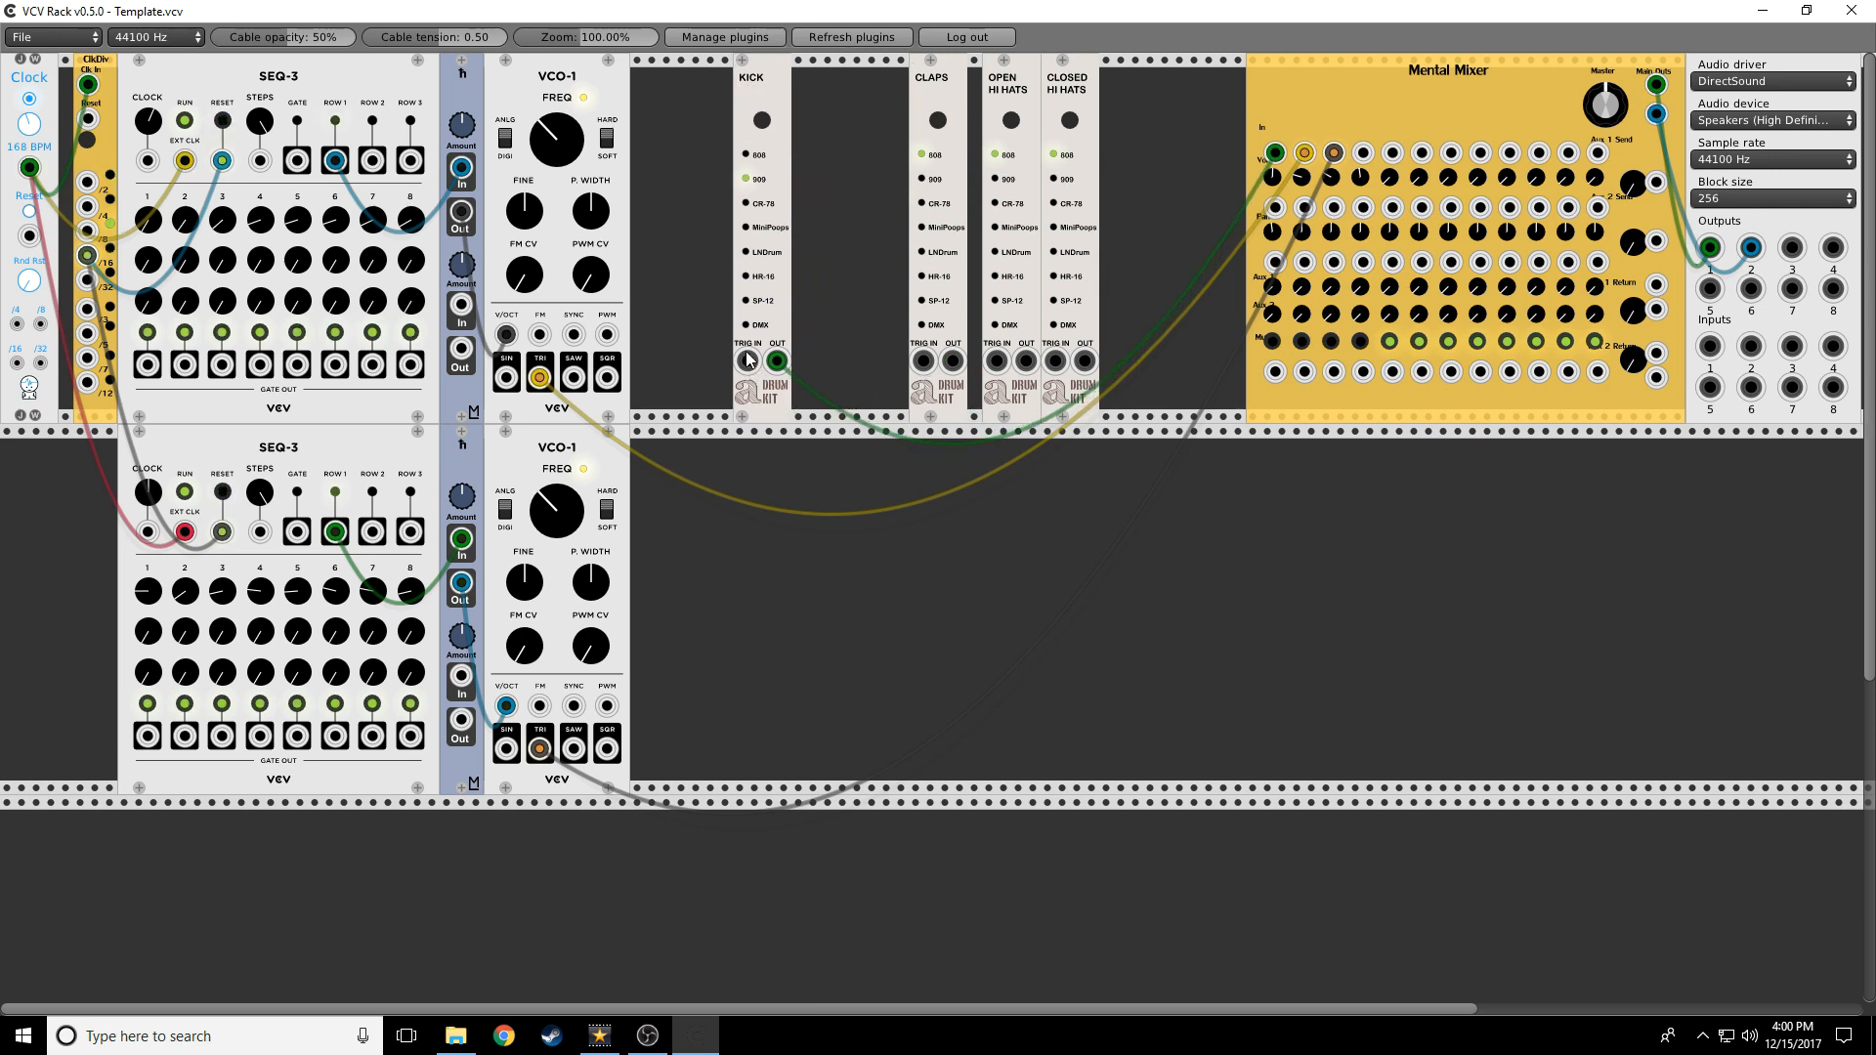
pyautogui.click(1301, 341)
# Trigger KICK from ClkDiv's /4 output and unmute mixer channel 1
pyautogui.moveTo(750, 369); pyautogui.dragTo(82, 211)
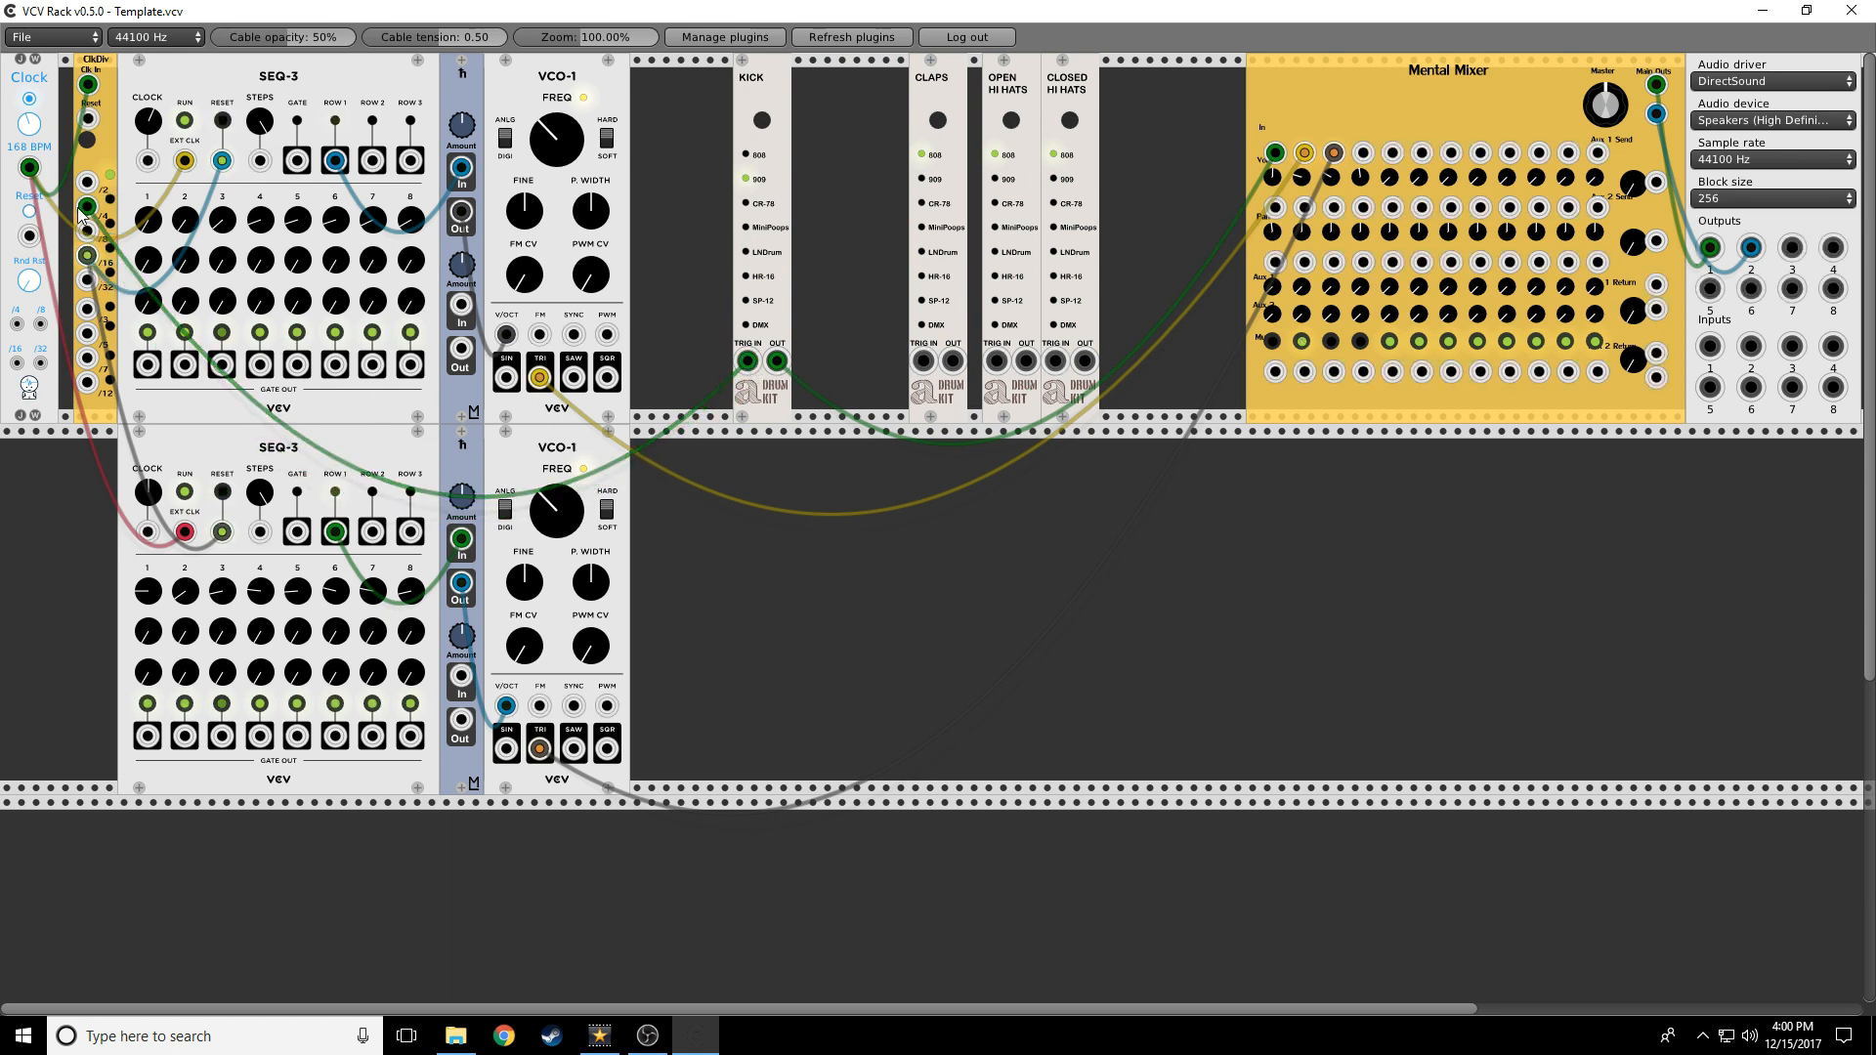
pyautogui.click(1272, 342)
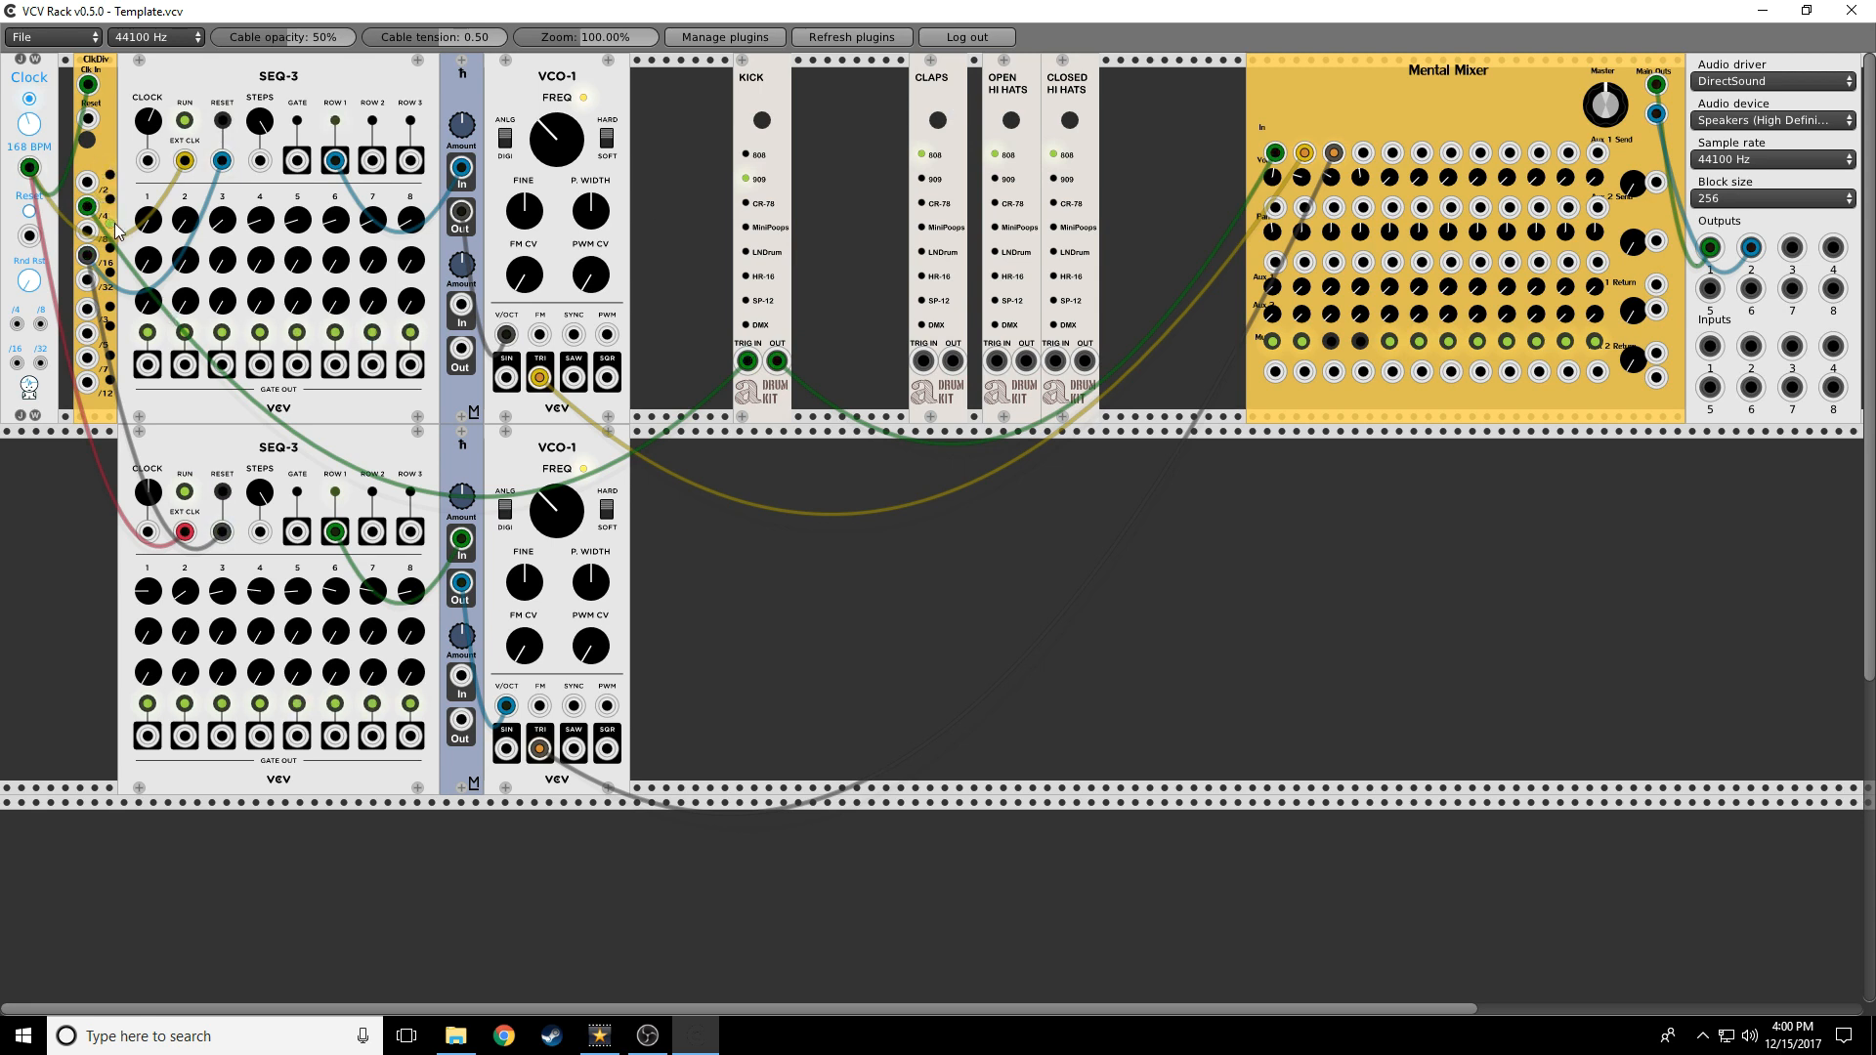
# Patch a ClkDiv output into the CLAPS TRIG IN jack
pyautogui.moveTo(87, 207); pyautogui.dragTo(953, 361)
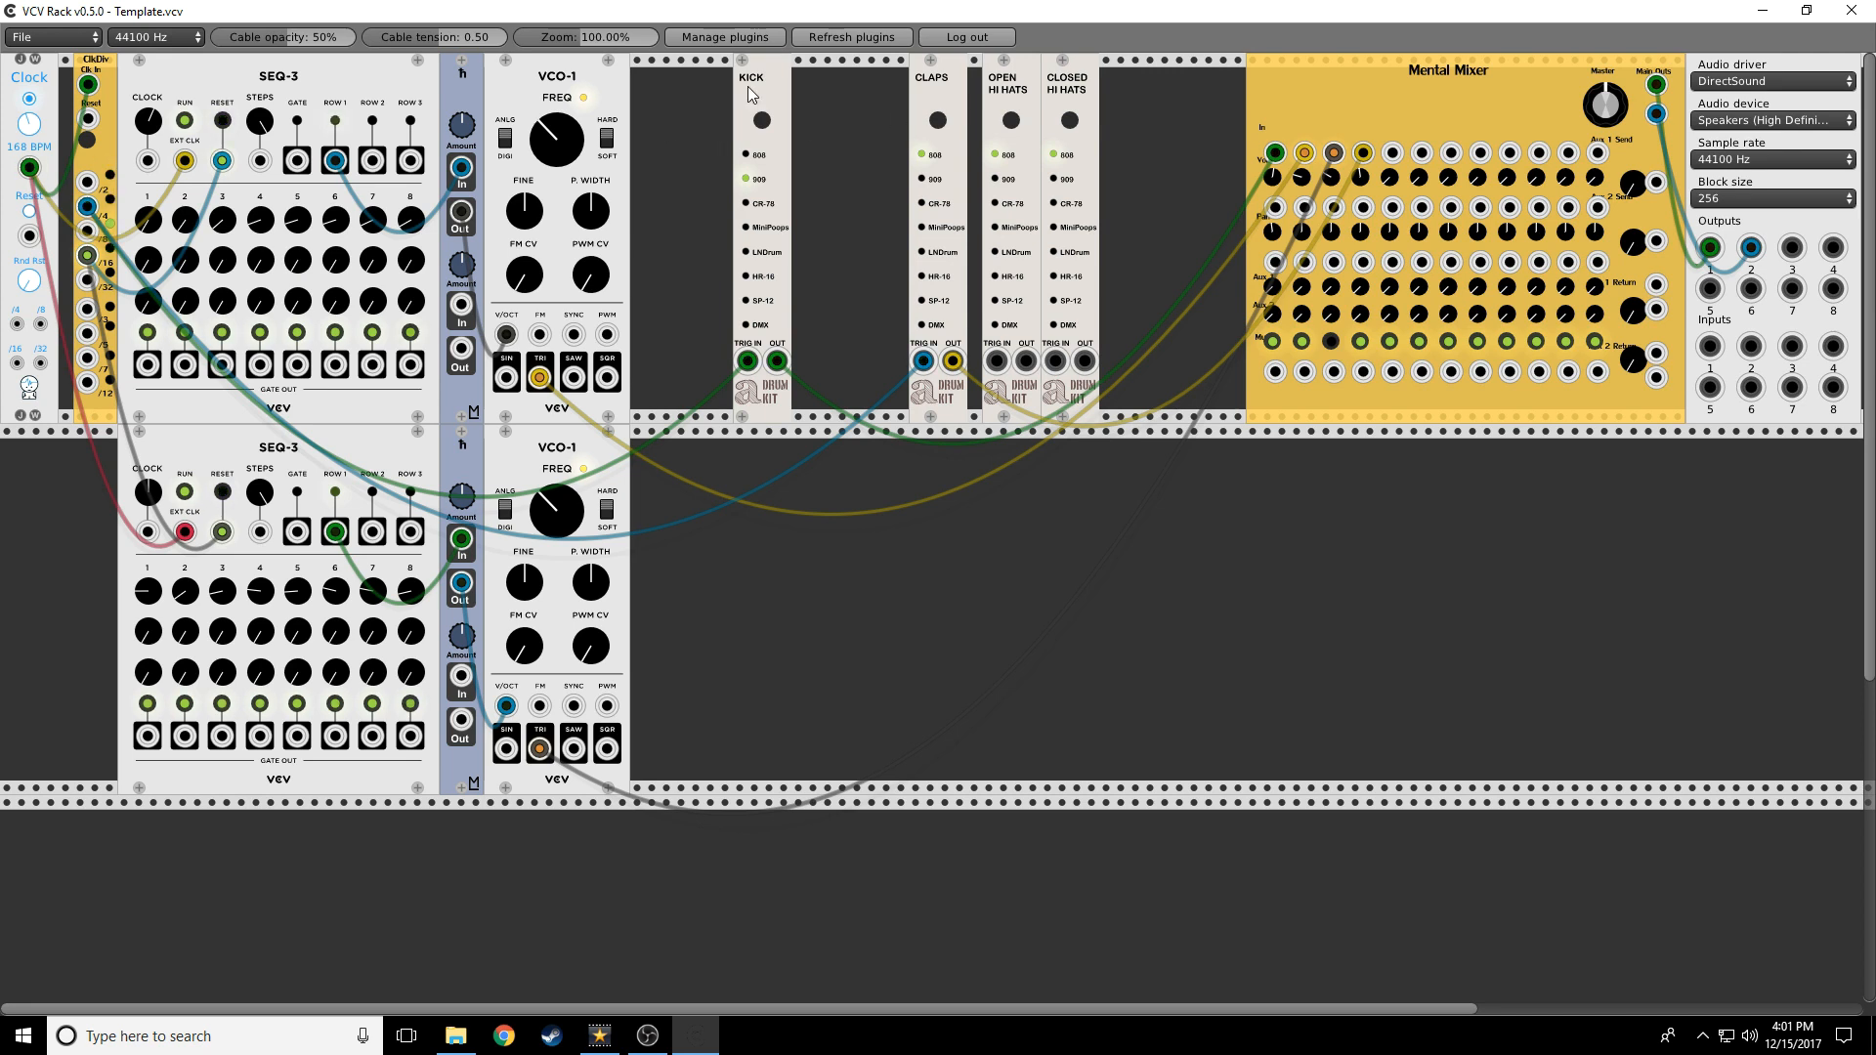
# Add an ML modules Trigger Buffer fed by the clock-divider cable, and slide KICK further left
pyautogui.rightClick(864, 270)
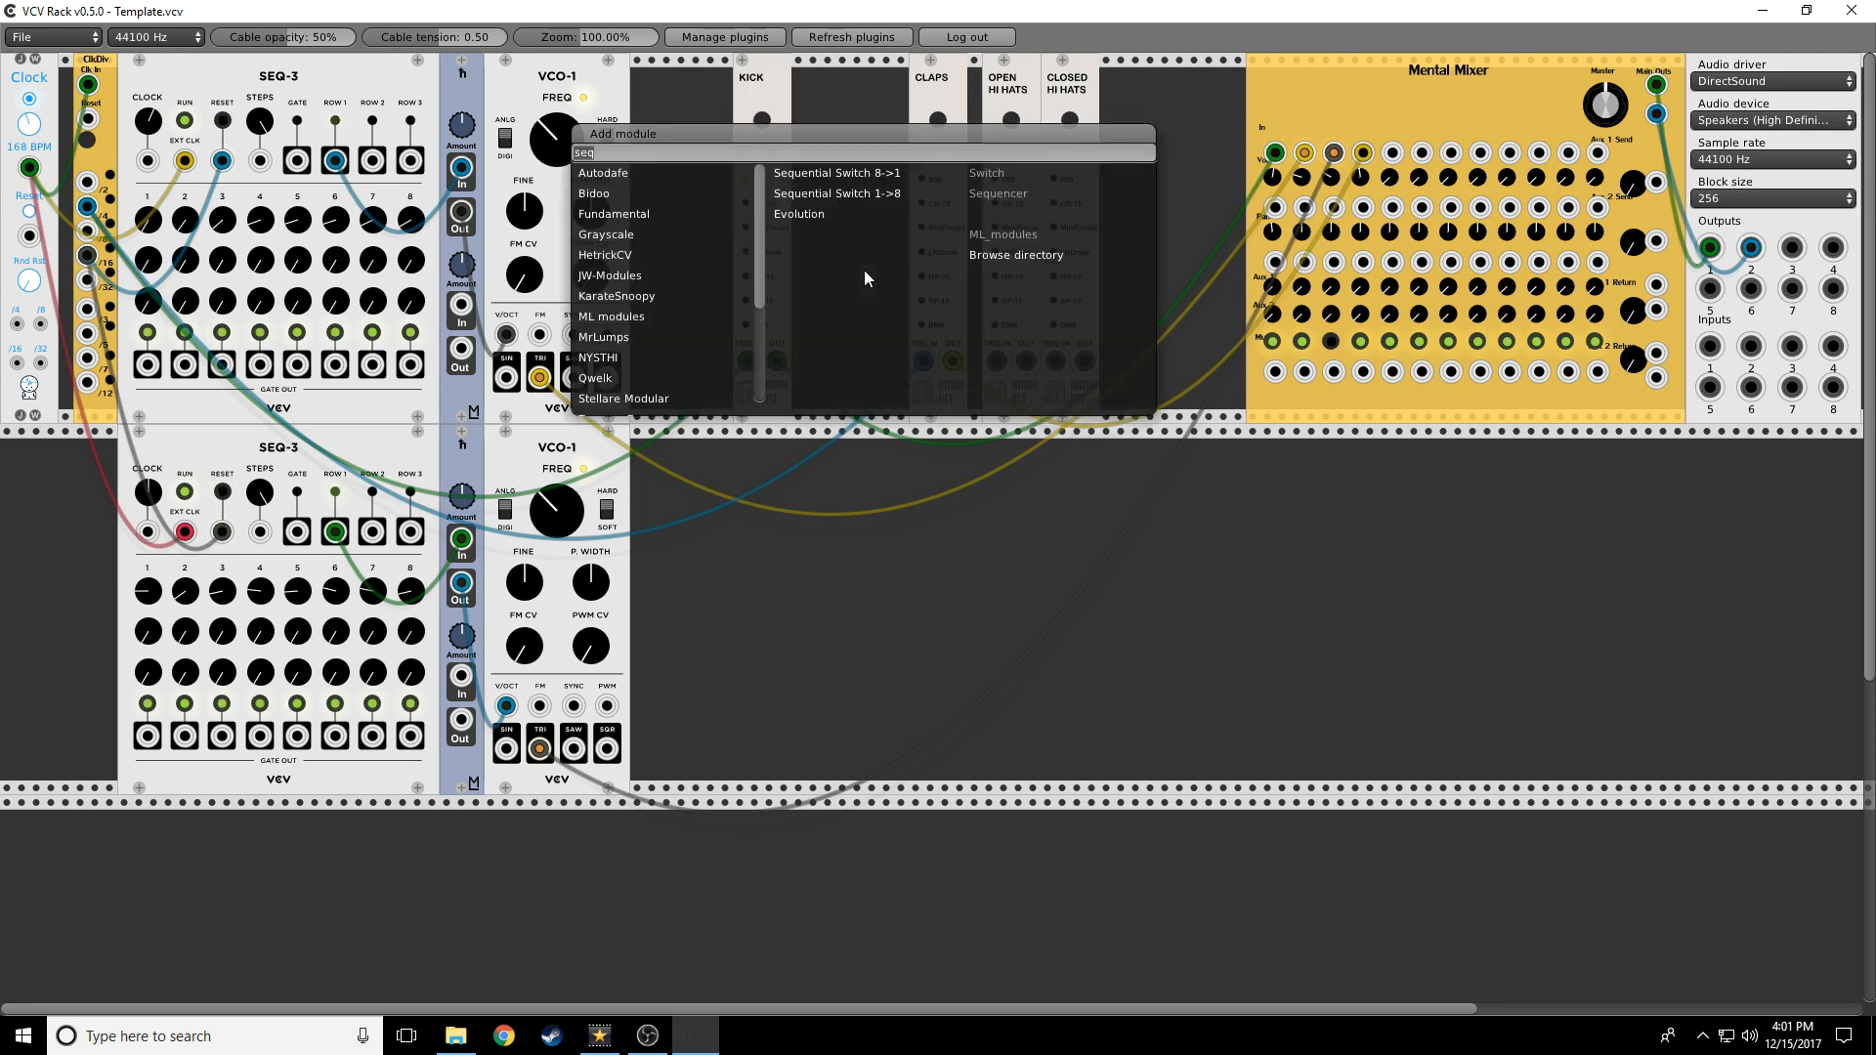
pyautogui.write('trigg')
pyautogui.click(658, 173)
pyautogui.click(635, 255)
pyautogui.click(628, 232)
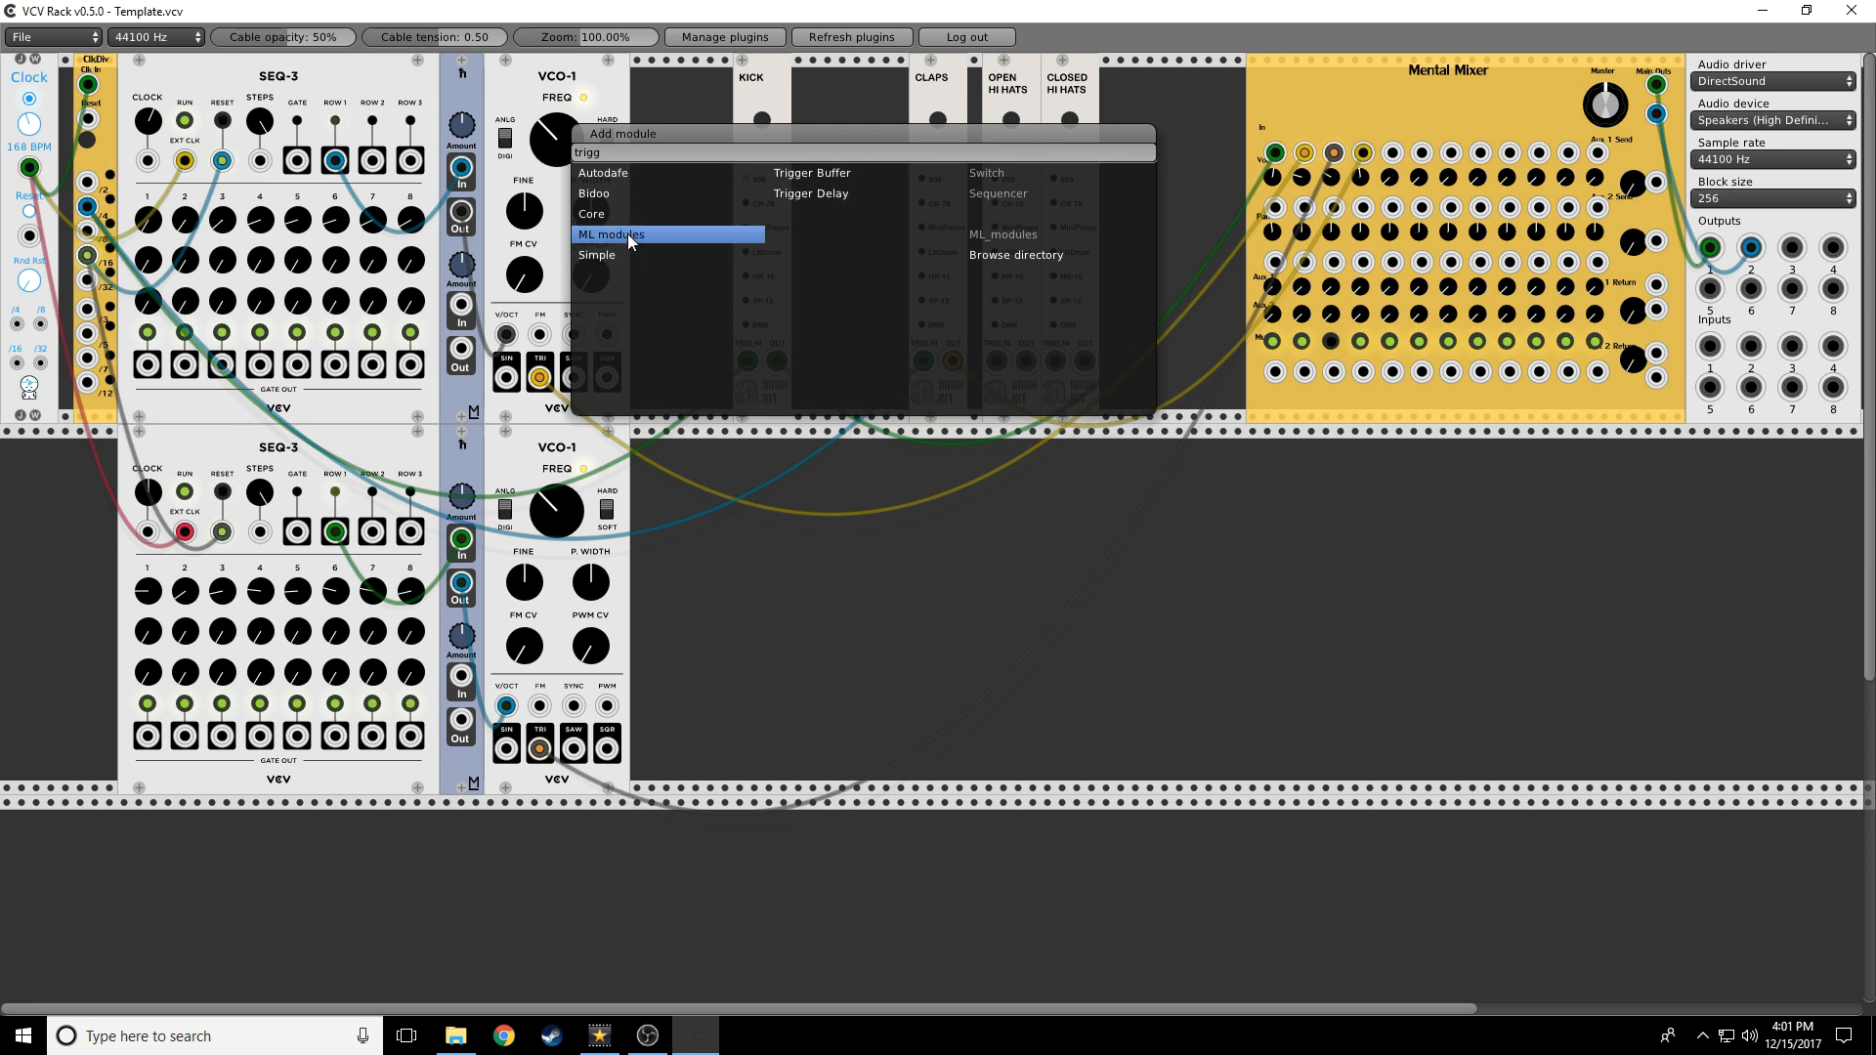
pyautogui.click(799, 172)
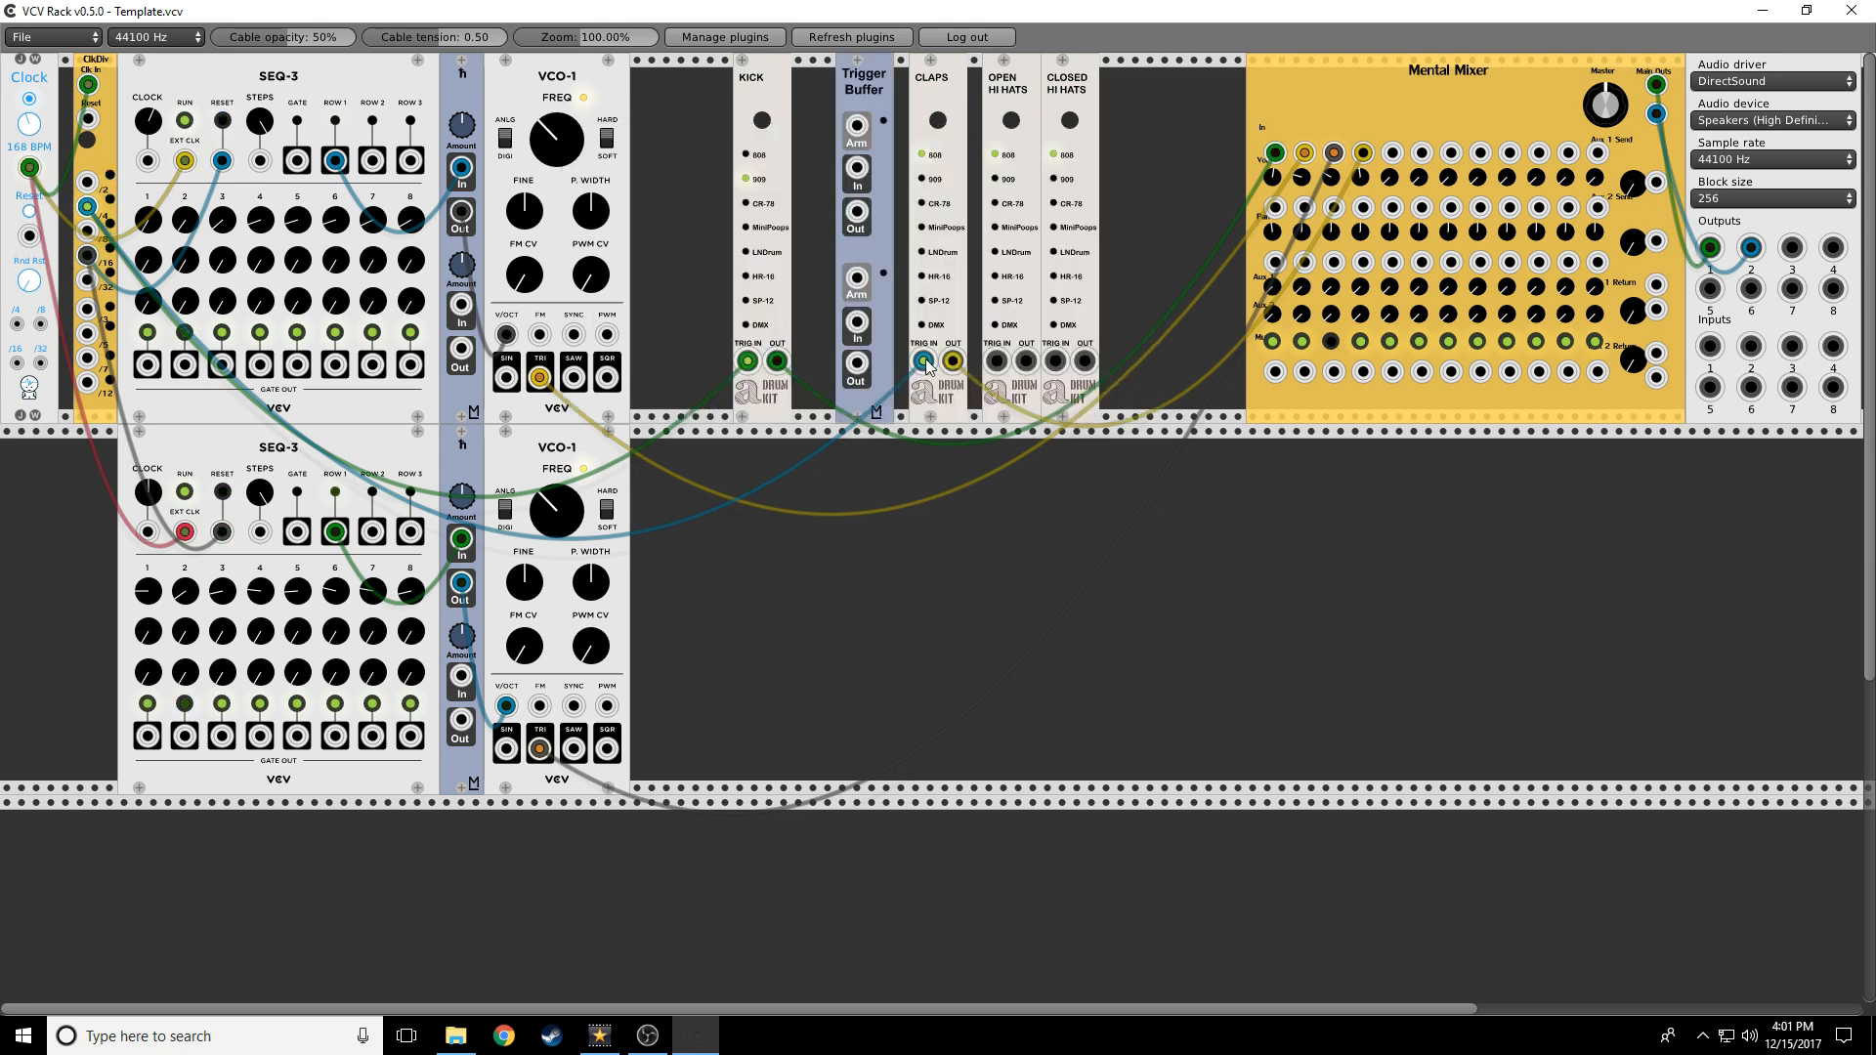
pyautogui.moveTo(923, 364)
pyautogui.mouseDown()
pyautogui.moveTo(857, 172)
pyautogui.moveTo(862, 246)
pyautogui.moveTo(923, 361)
pyautogui.mouseUp()
pyautogui.moveTo(764, 96); pyautogui.dragTo(721, 139)
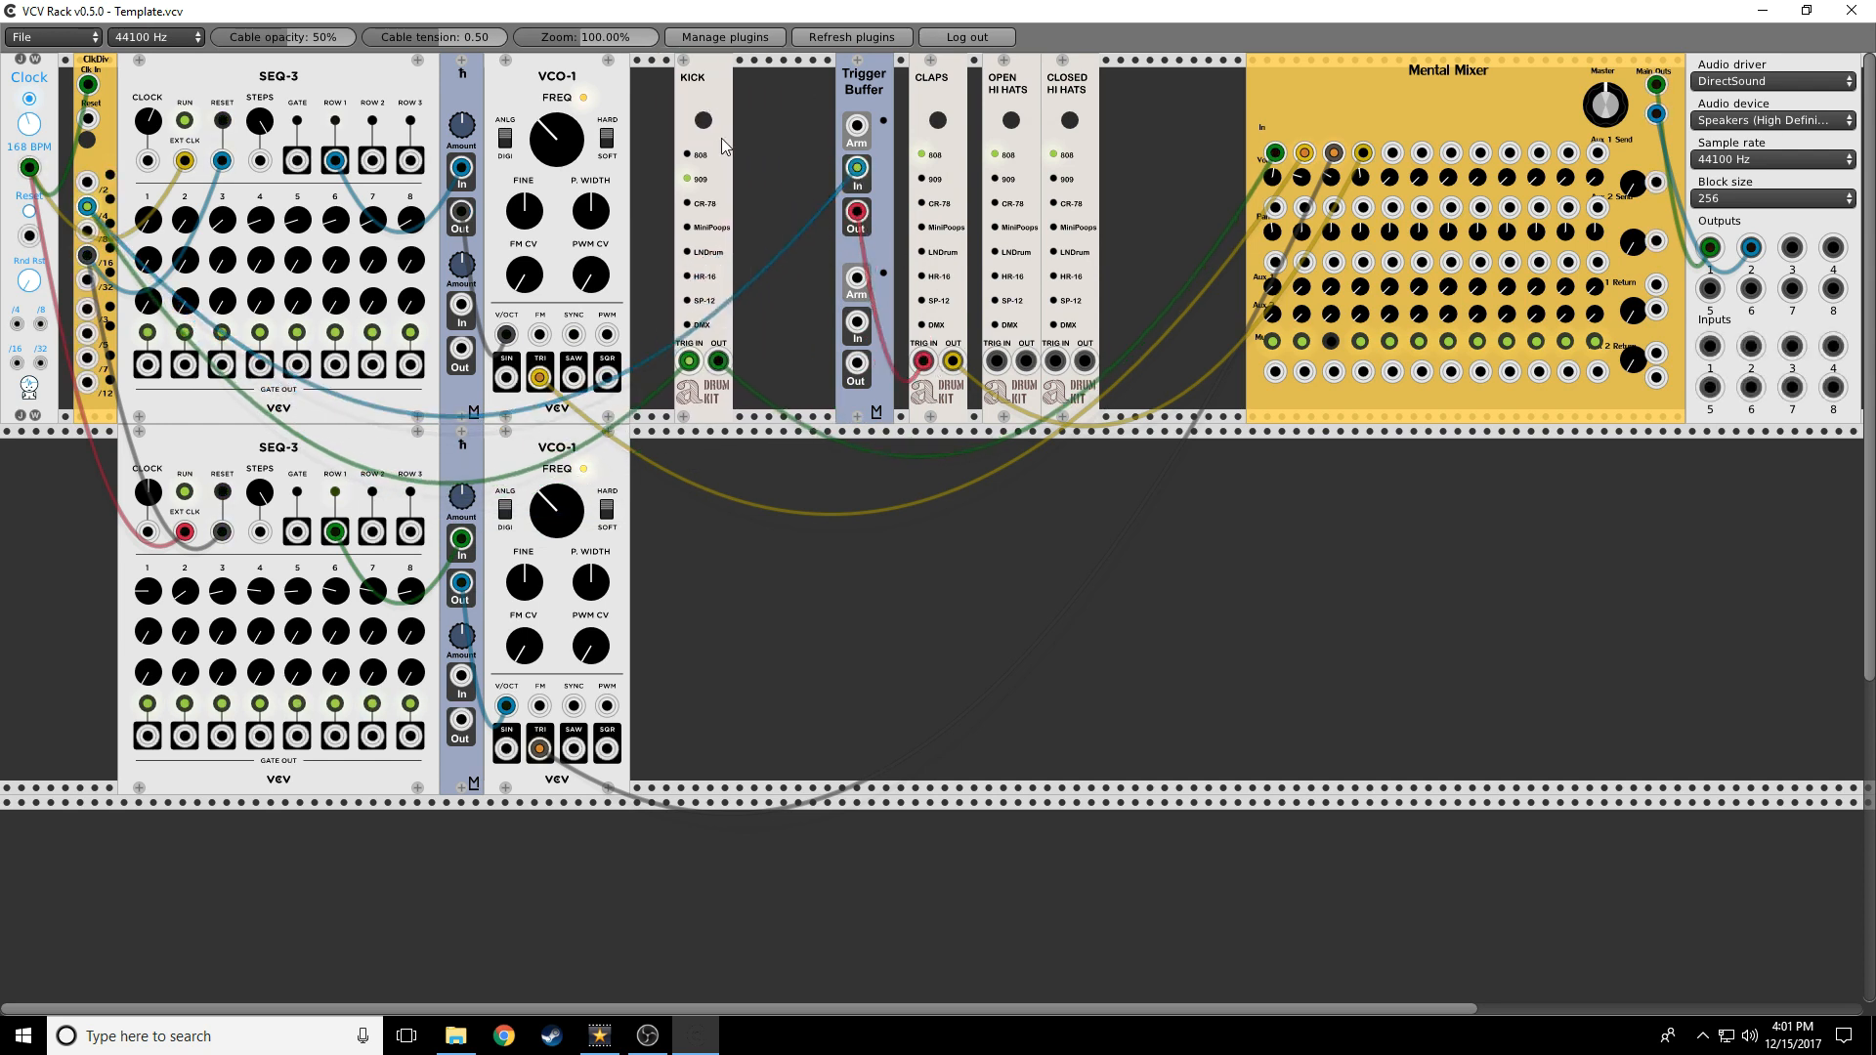
# Add a Simple Button Trigger module and patch Trigger Buffer Arm from a ClkDiv output
pyautogui.rightClick(760, 121)
pyautogui.write('trigg')
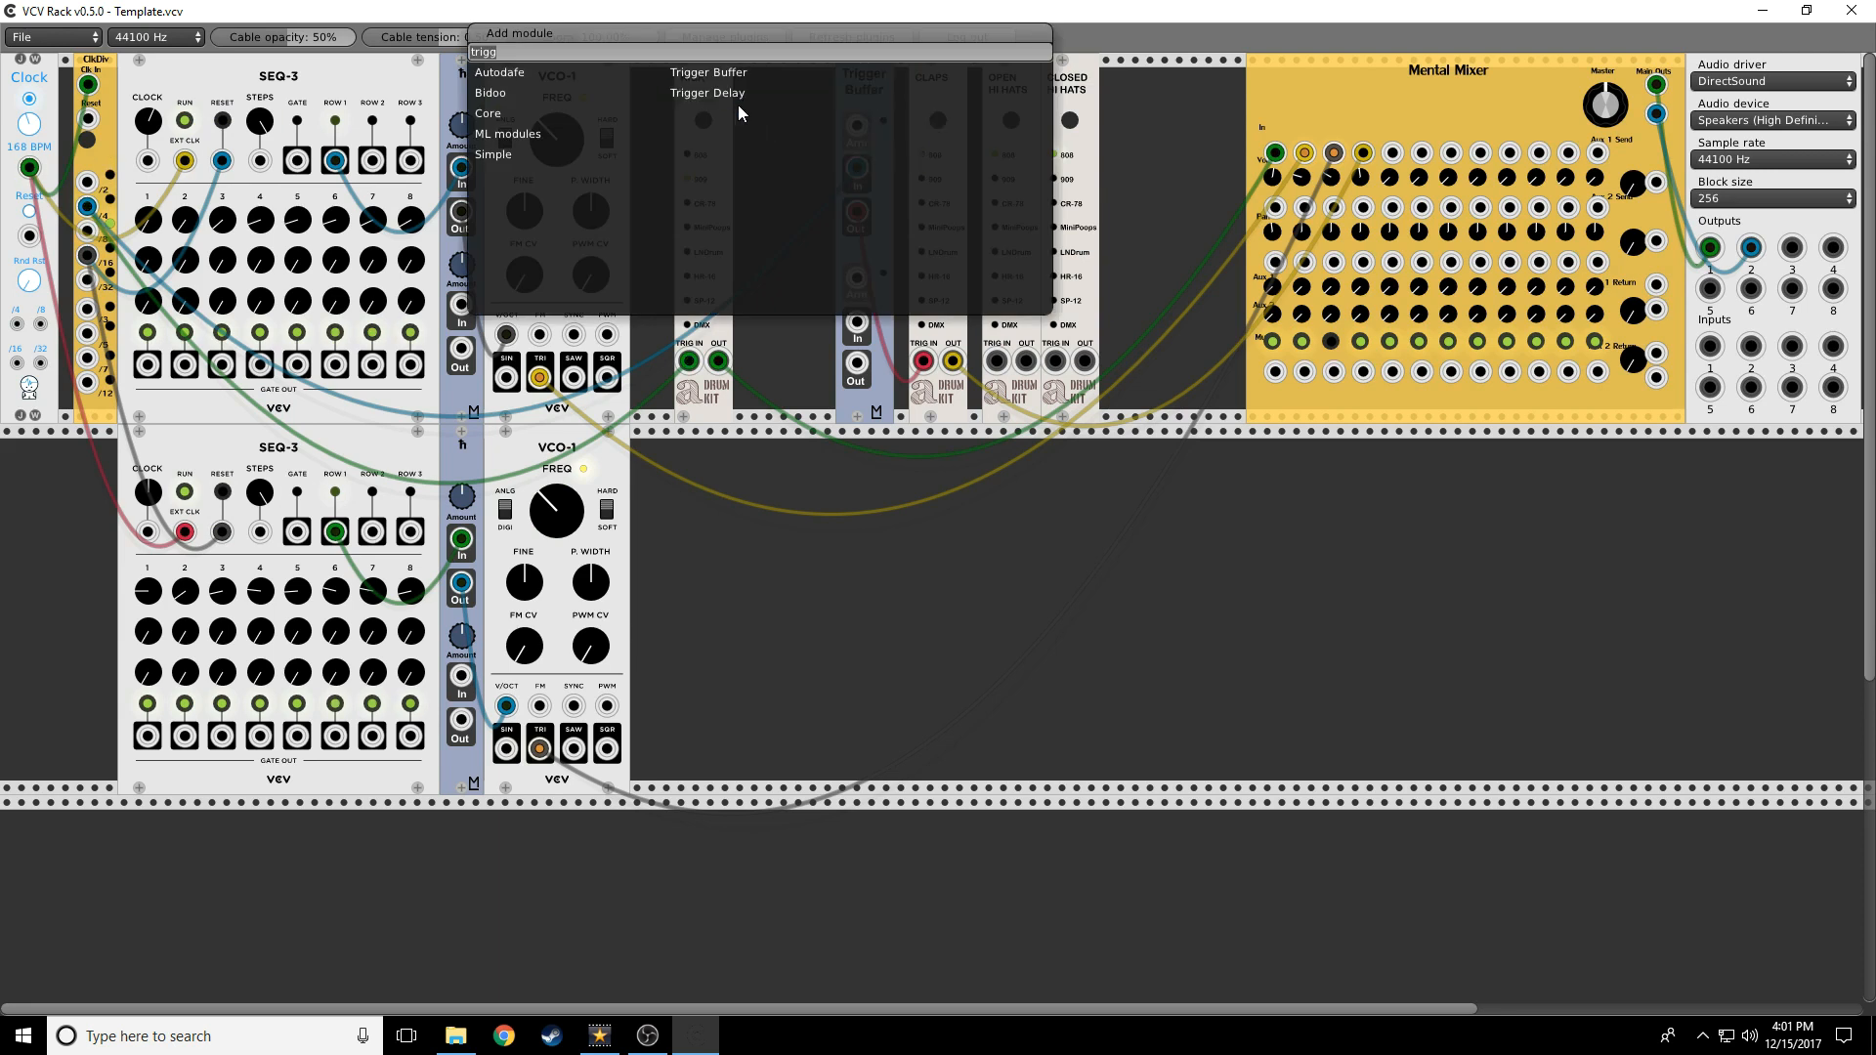
pyautogui.click(502, 136)
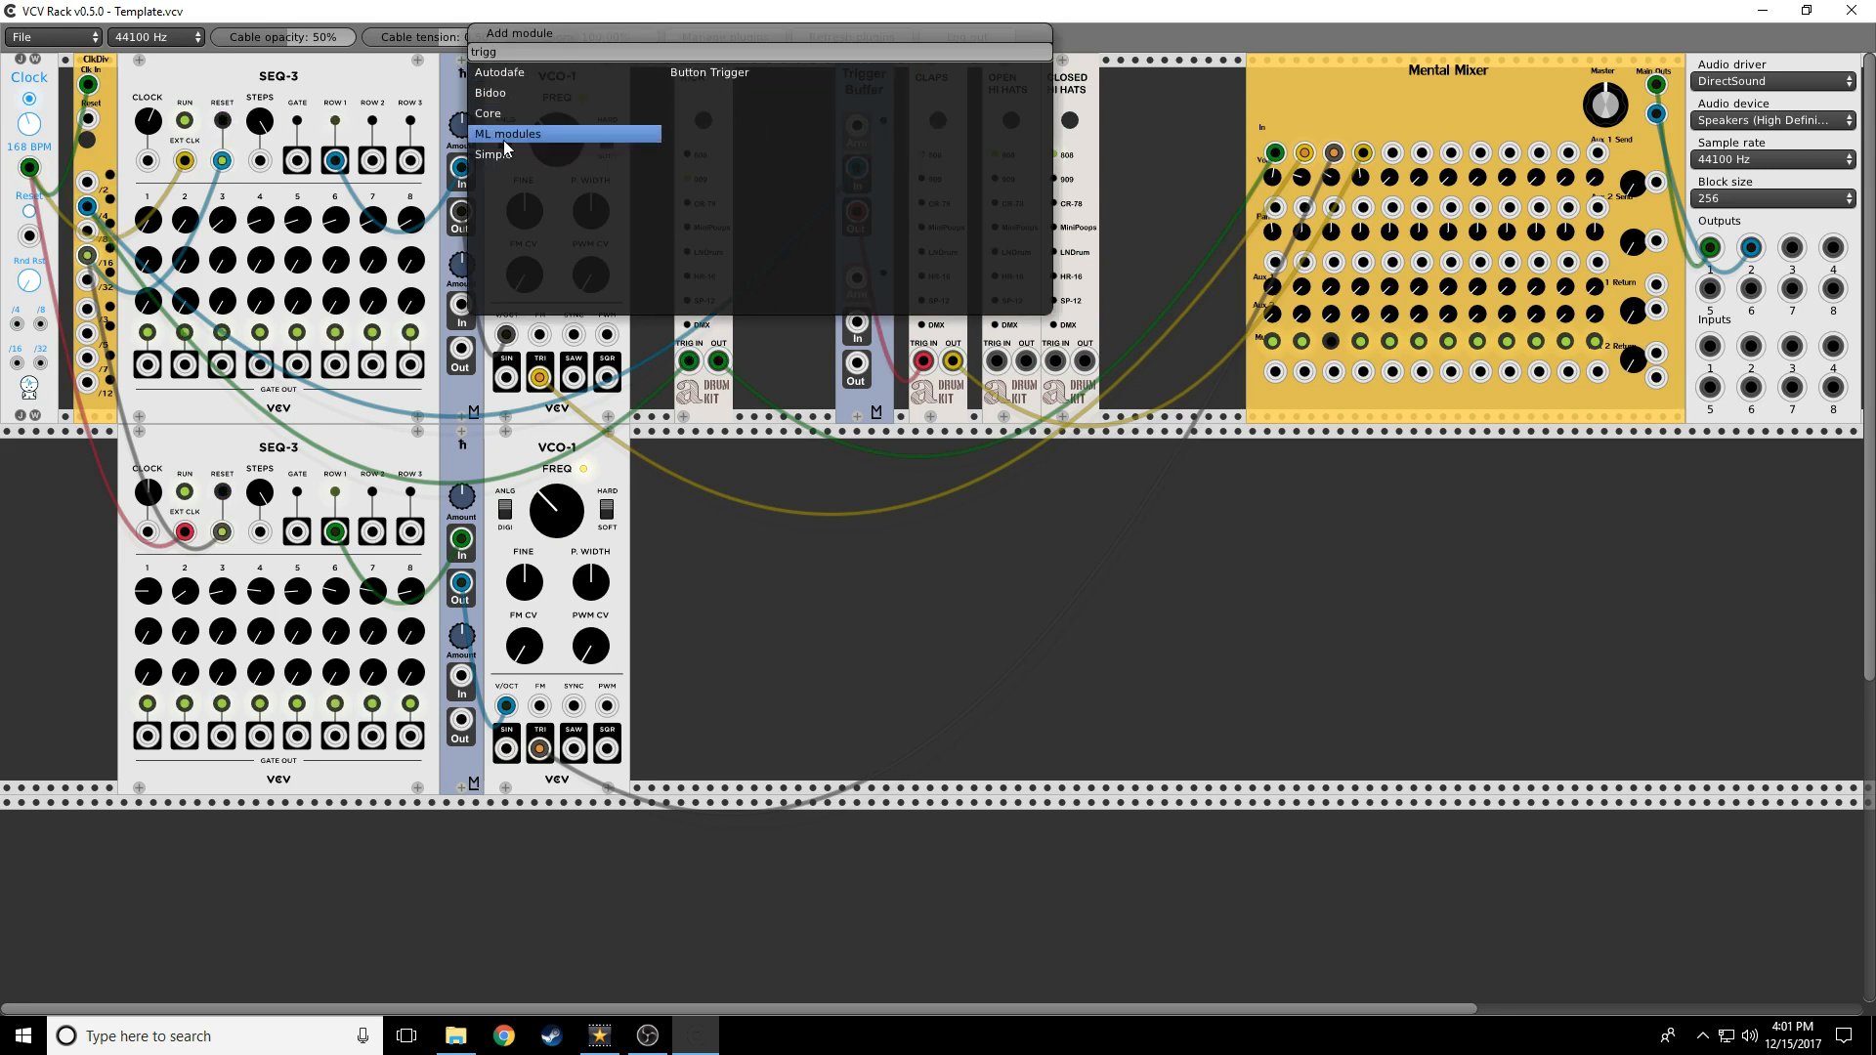
pyautogui.click(690, 76)
pyautogui.moveTo(762, 156); pyautogui.dragTo(860, 127)
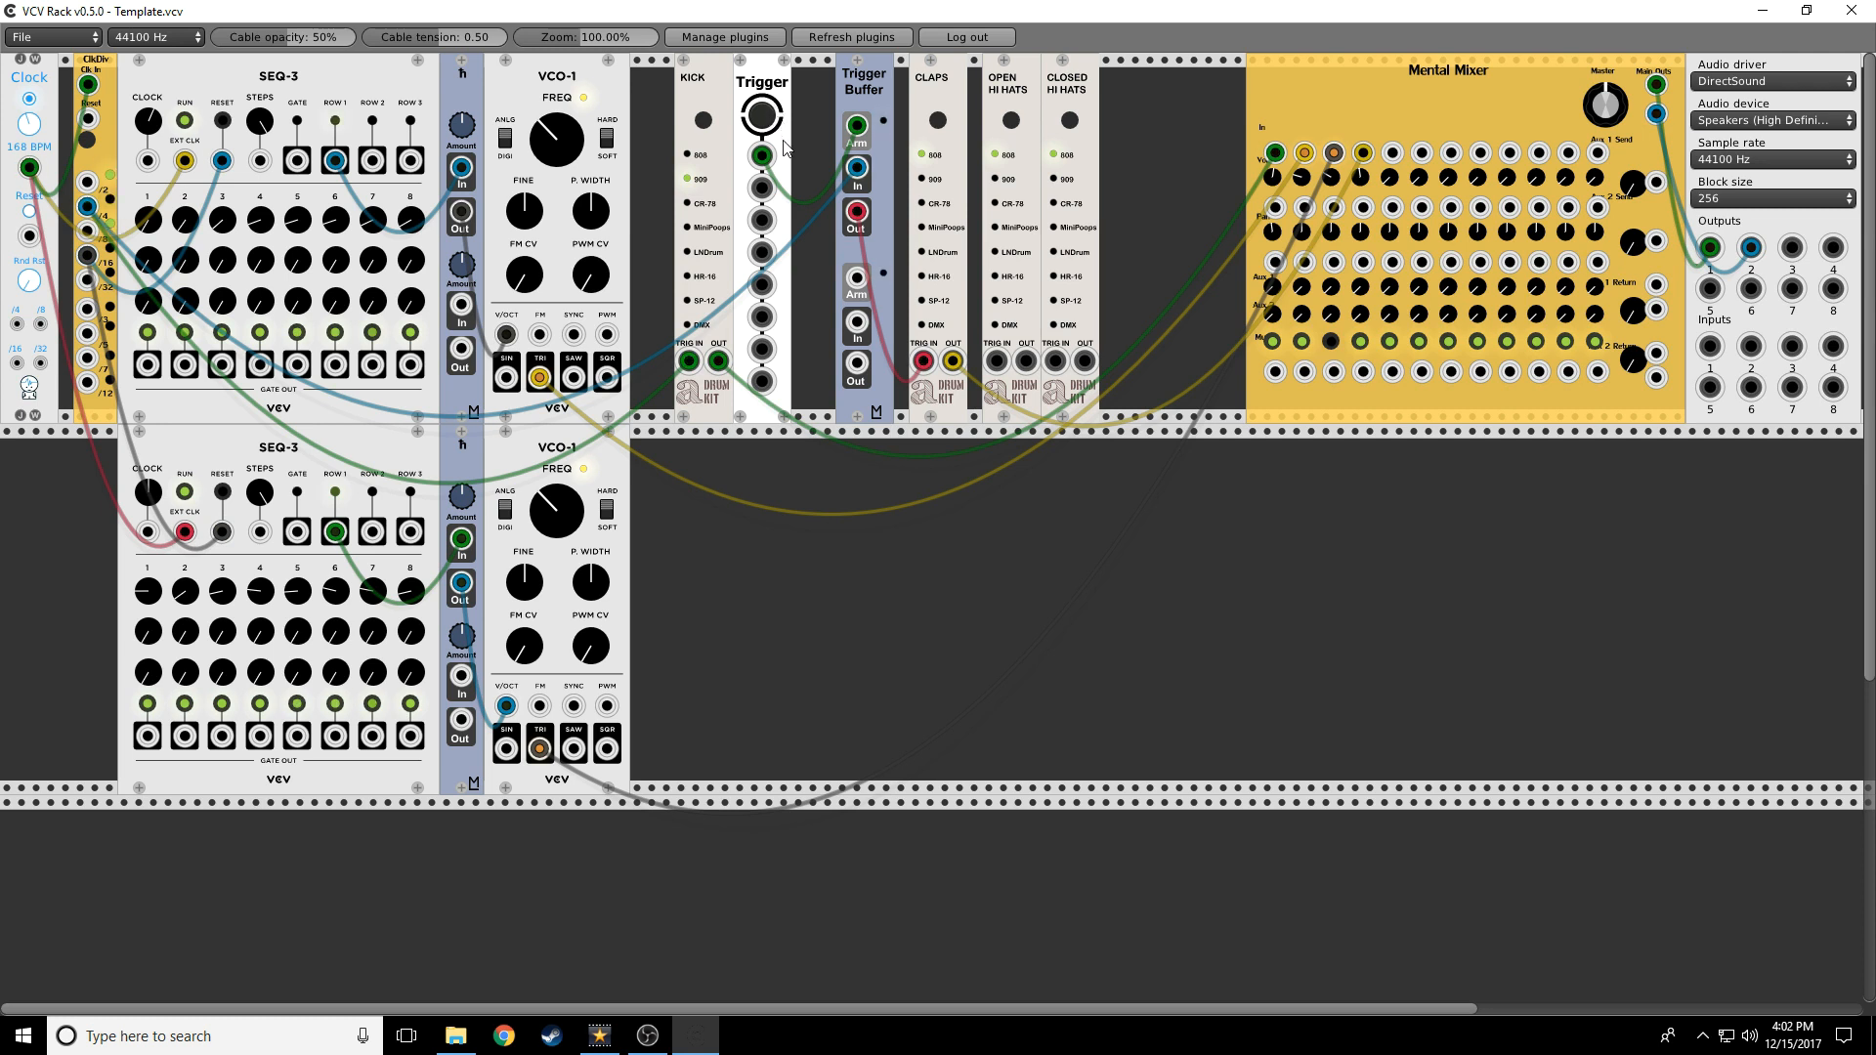
pyautogui.moveTo(762, 156); pyautogui.dragTo(83, 230)
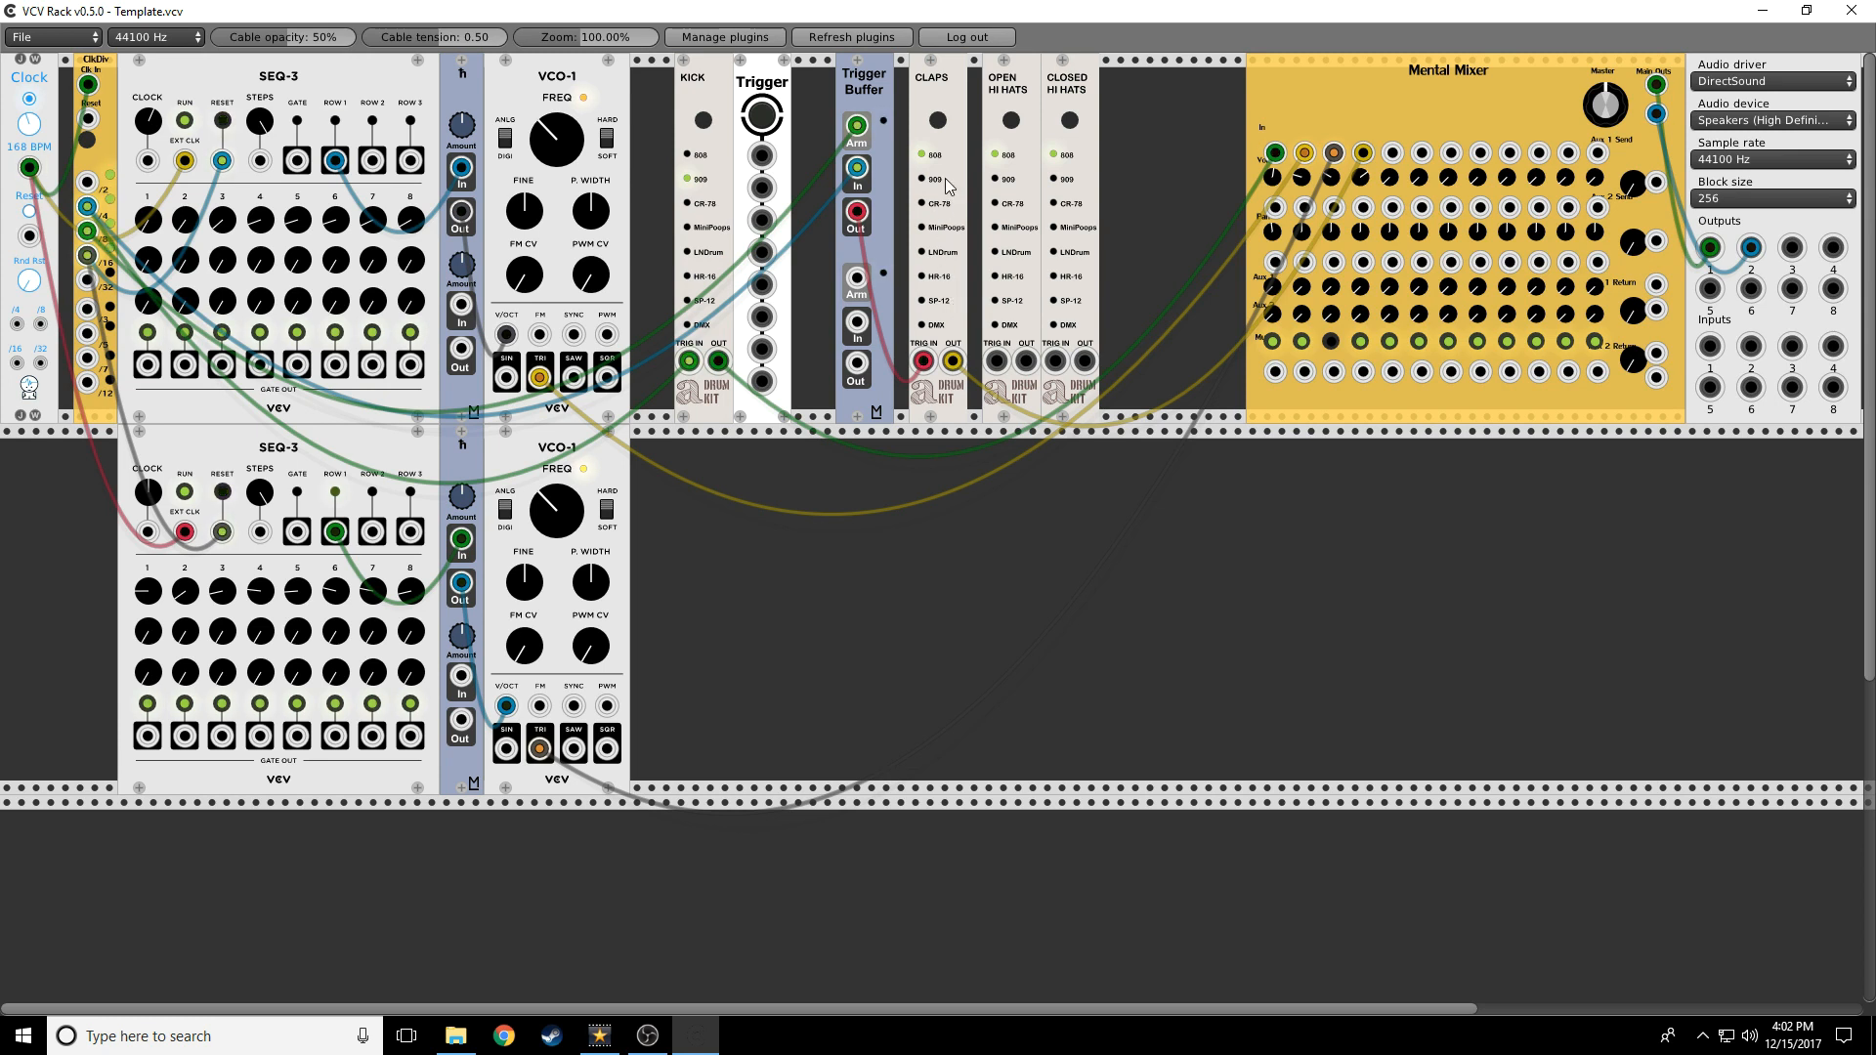
# Delete the Button Trigger, close the gap with Trigger Buffer and Claps, and clock the Closed Hi Hats
pyautogui.rightClick(761, 75)
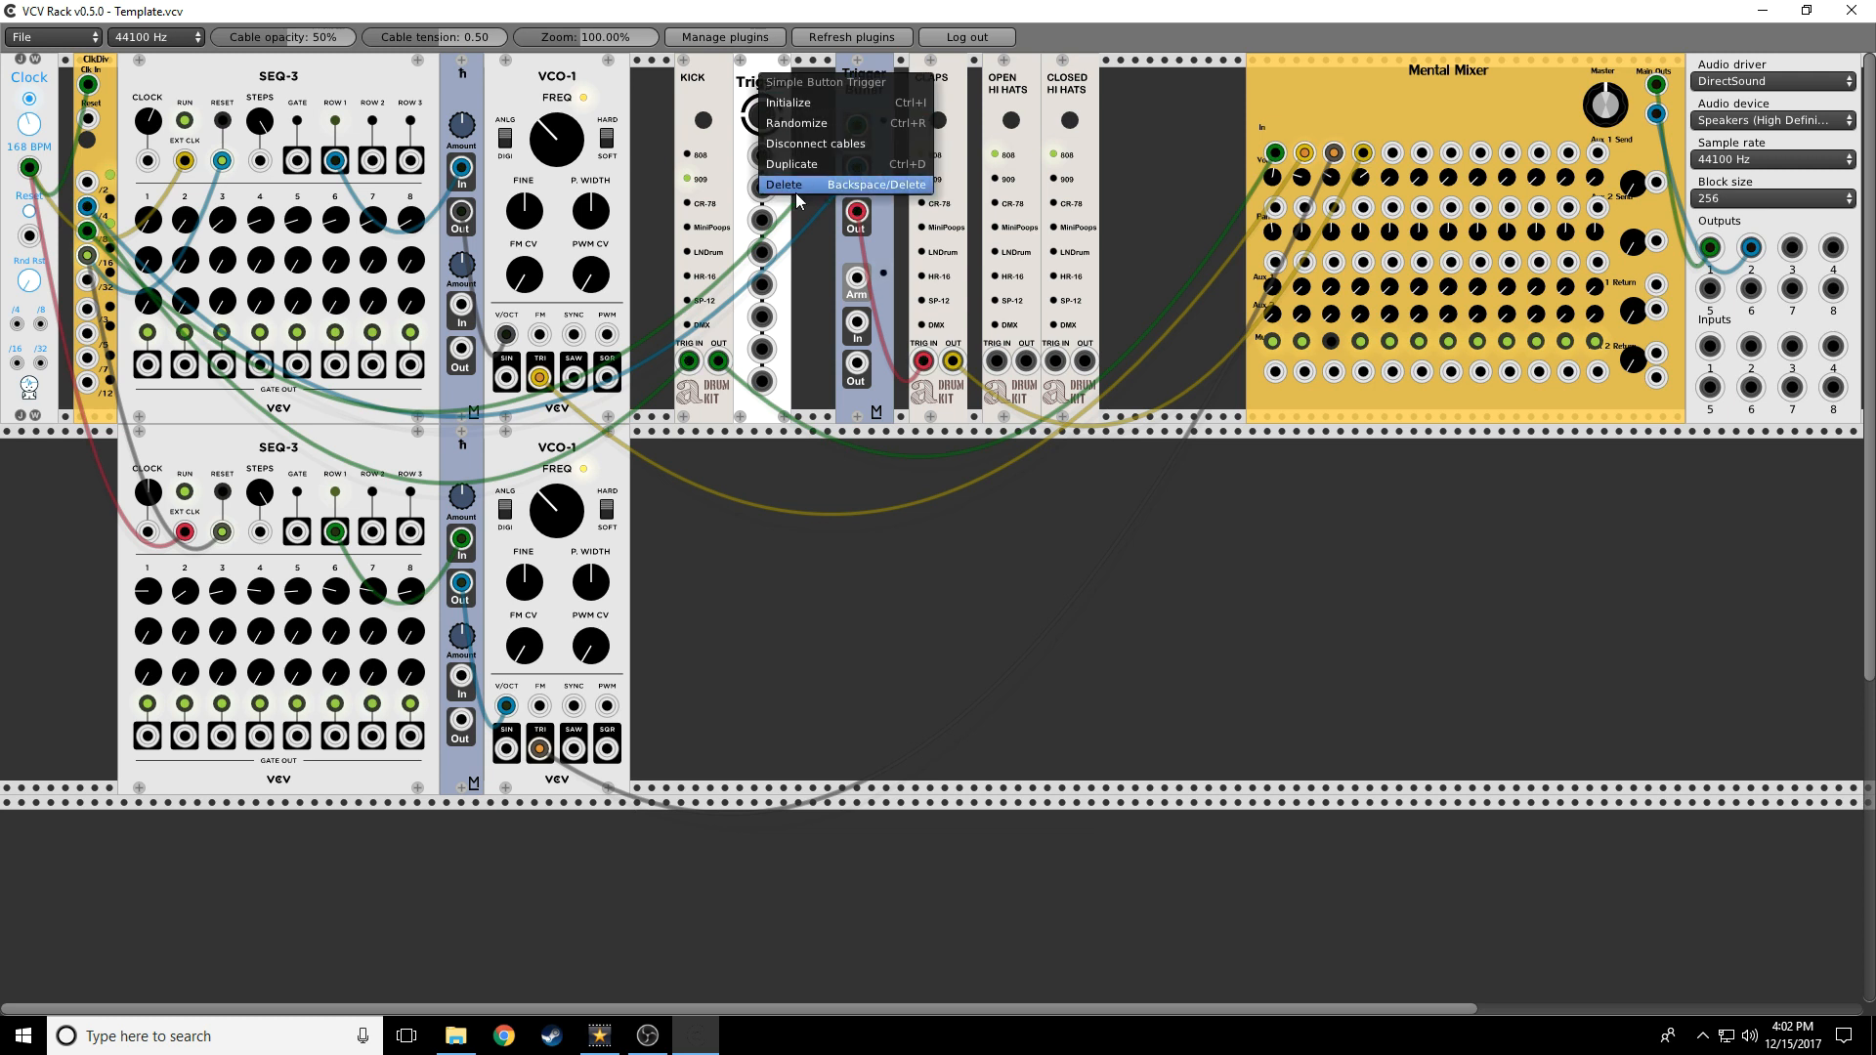
pyautogui.click(786, 185)
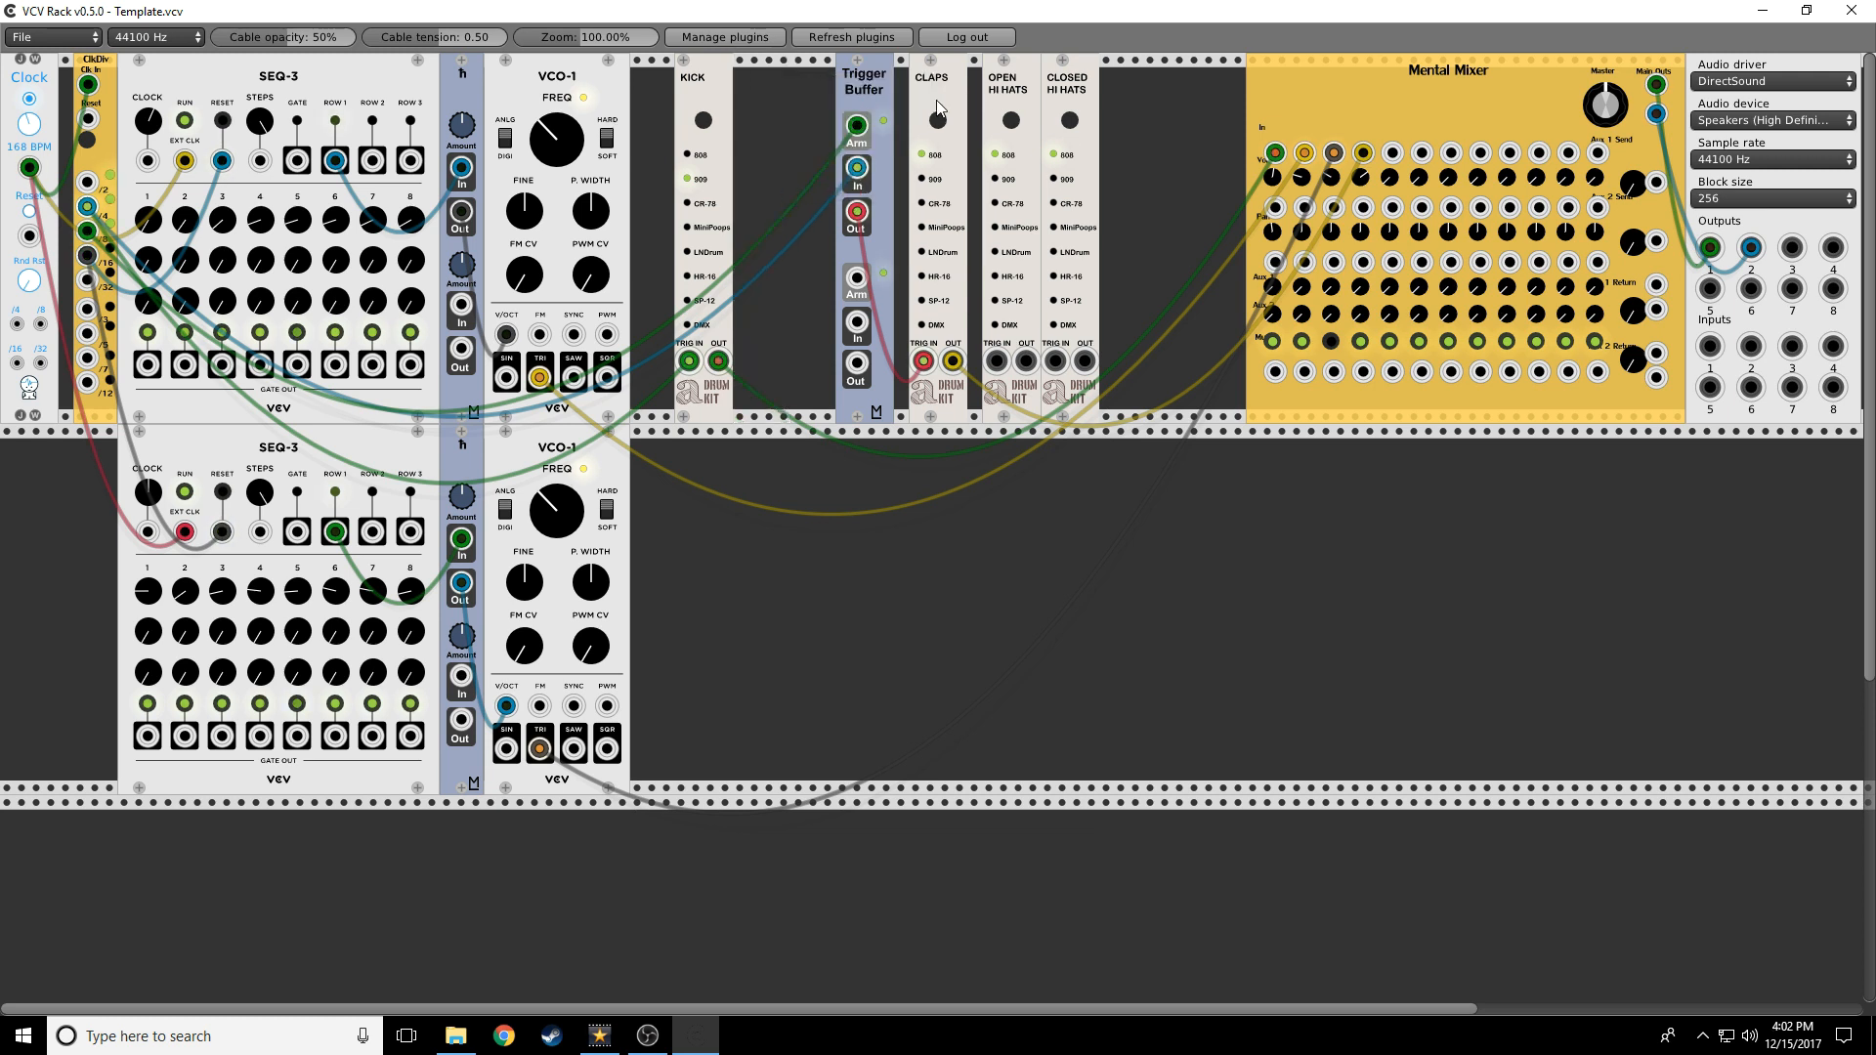
pyautogui.moveTo(873, 83); pyautogui.dragTo(819, 92)
pyautogui.moveTo(938, 92); pyautogui.dragTo(859, 101)
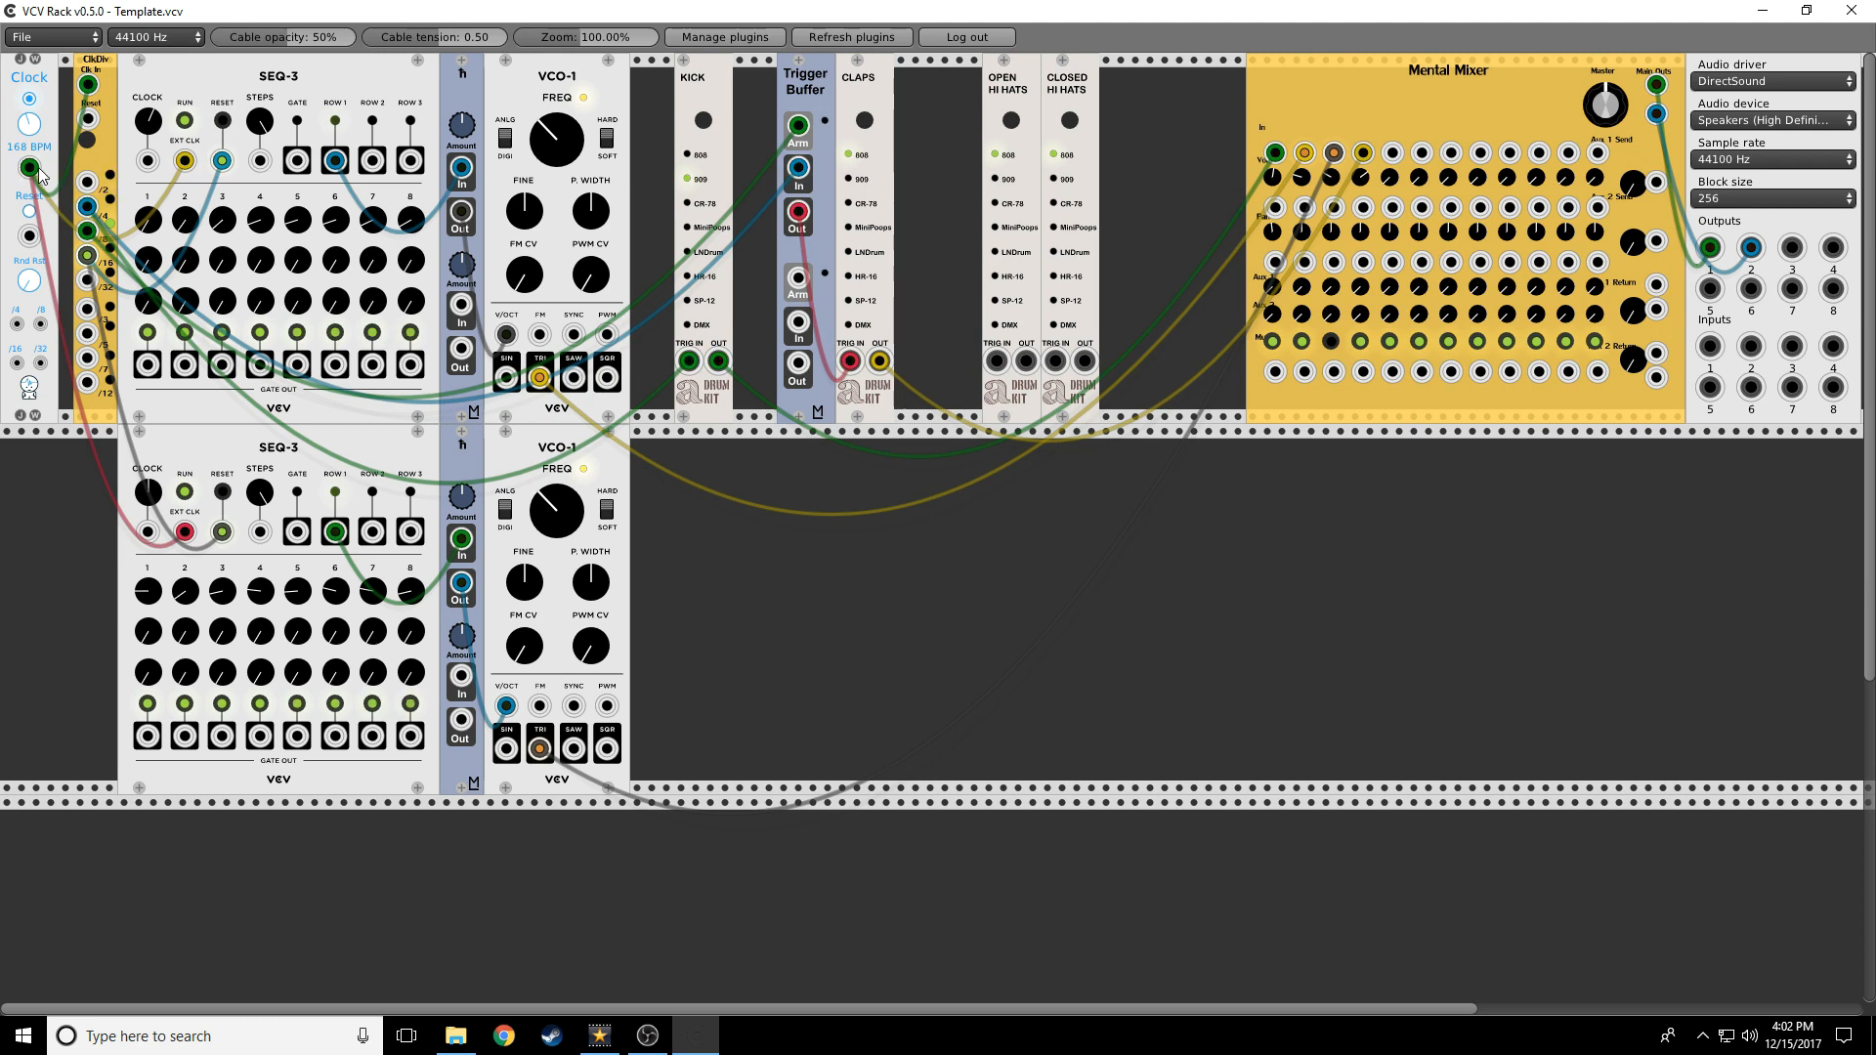
pyautogui.moveTo(29, 168); pyautogui.dragTo(1393, 157)
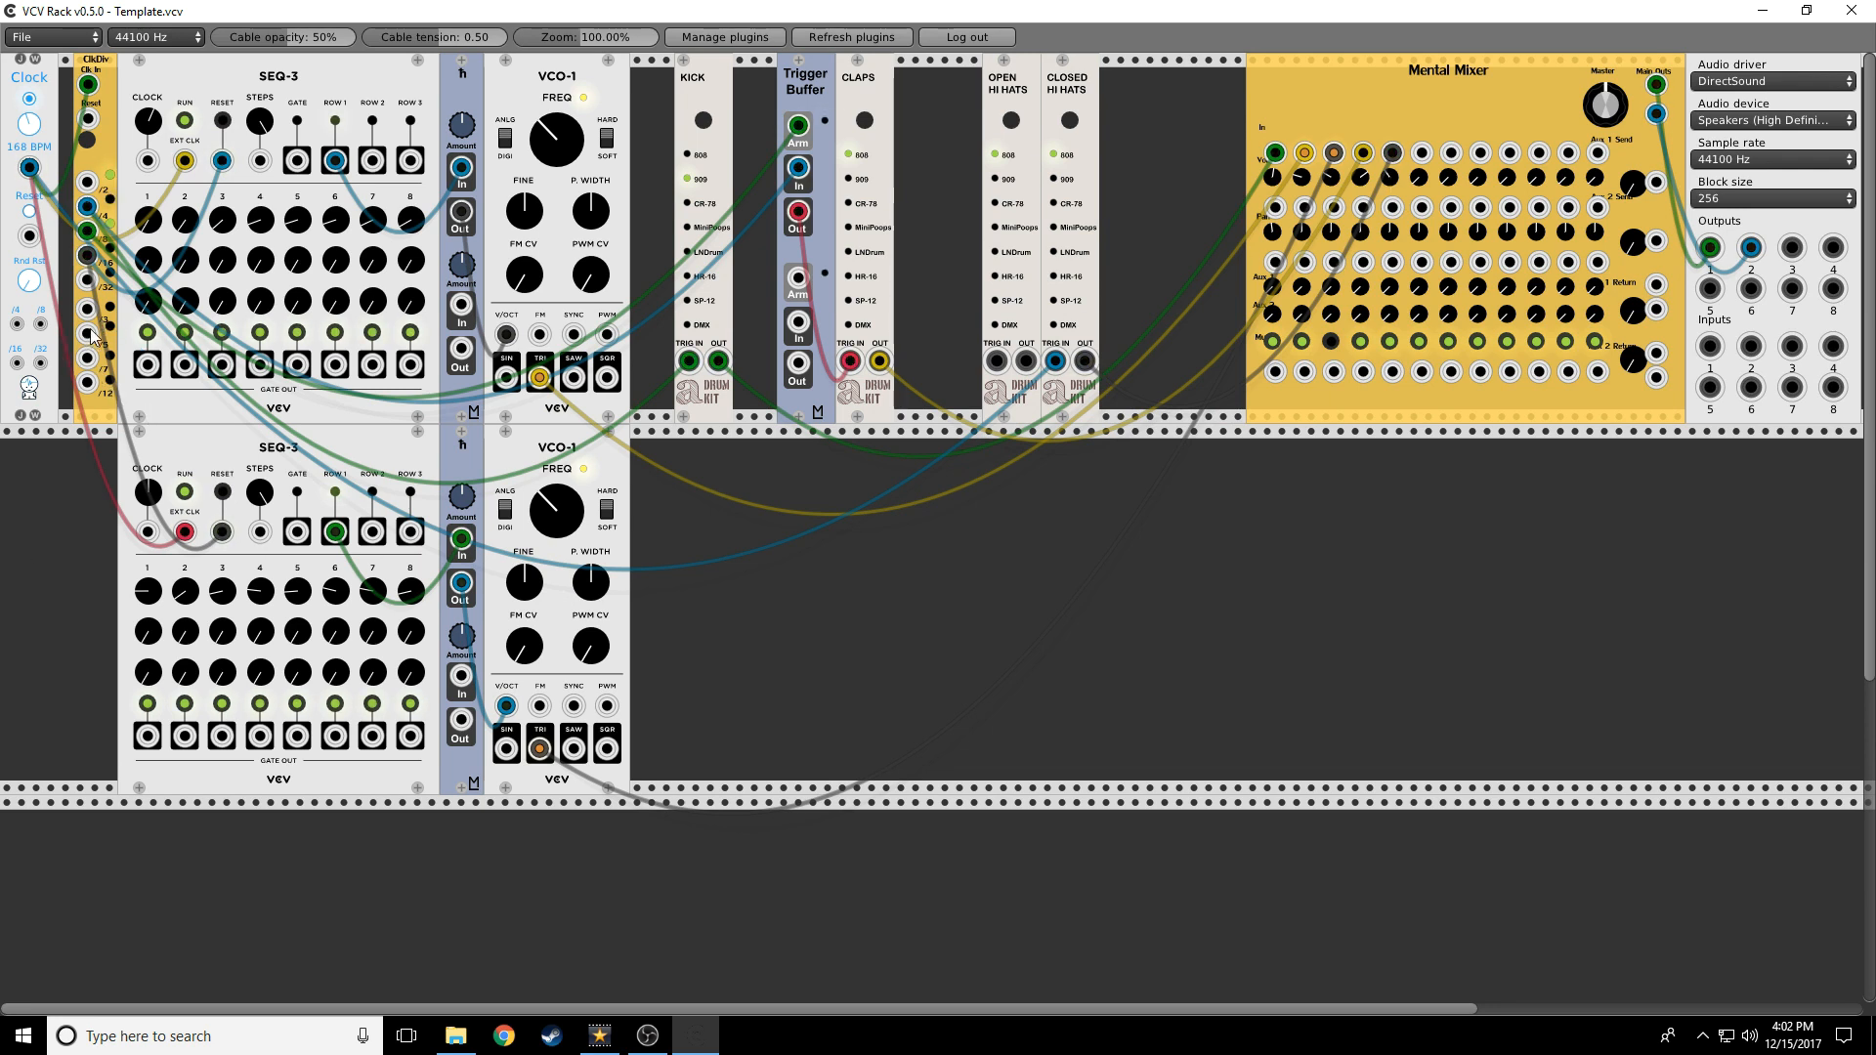
# Patch a clock division to the Open Hi Hats trigger, then unplug both hi-hat trigger cables
pyautogui.moveTo(87, 309); pyautogui.dragTo(1422, 153)
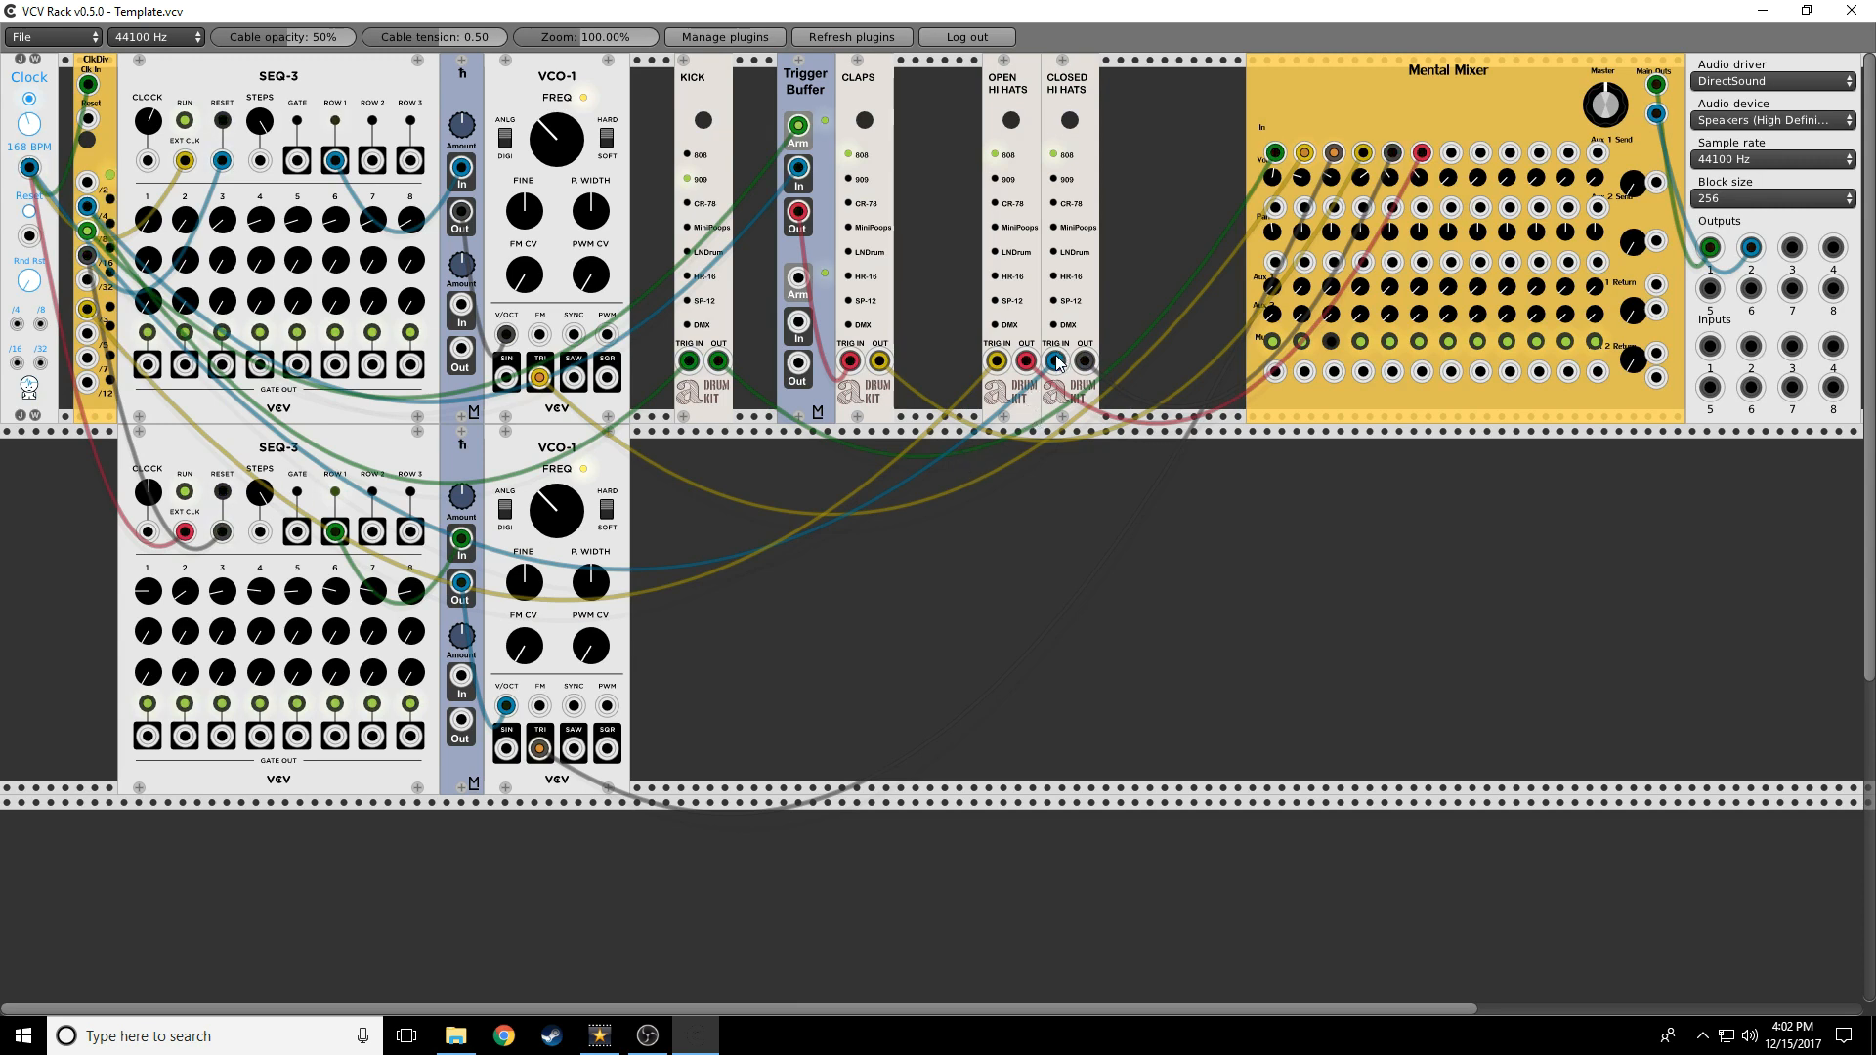
pyautogui.moveTo(1057, 363); pyautogui.dragTo(986, 494)
pyautogui.moveTo(1056, 362); pyautogui.dragTo(91, 315)
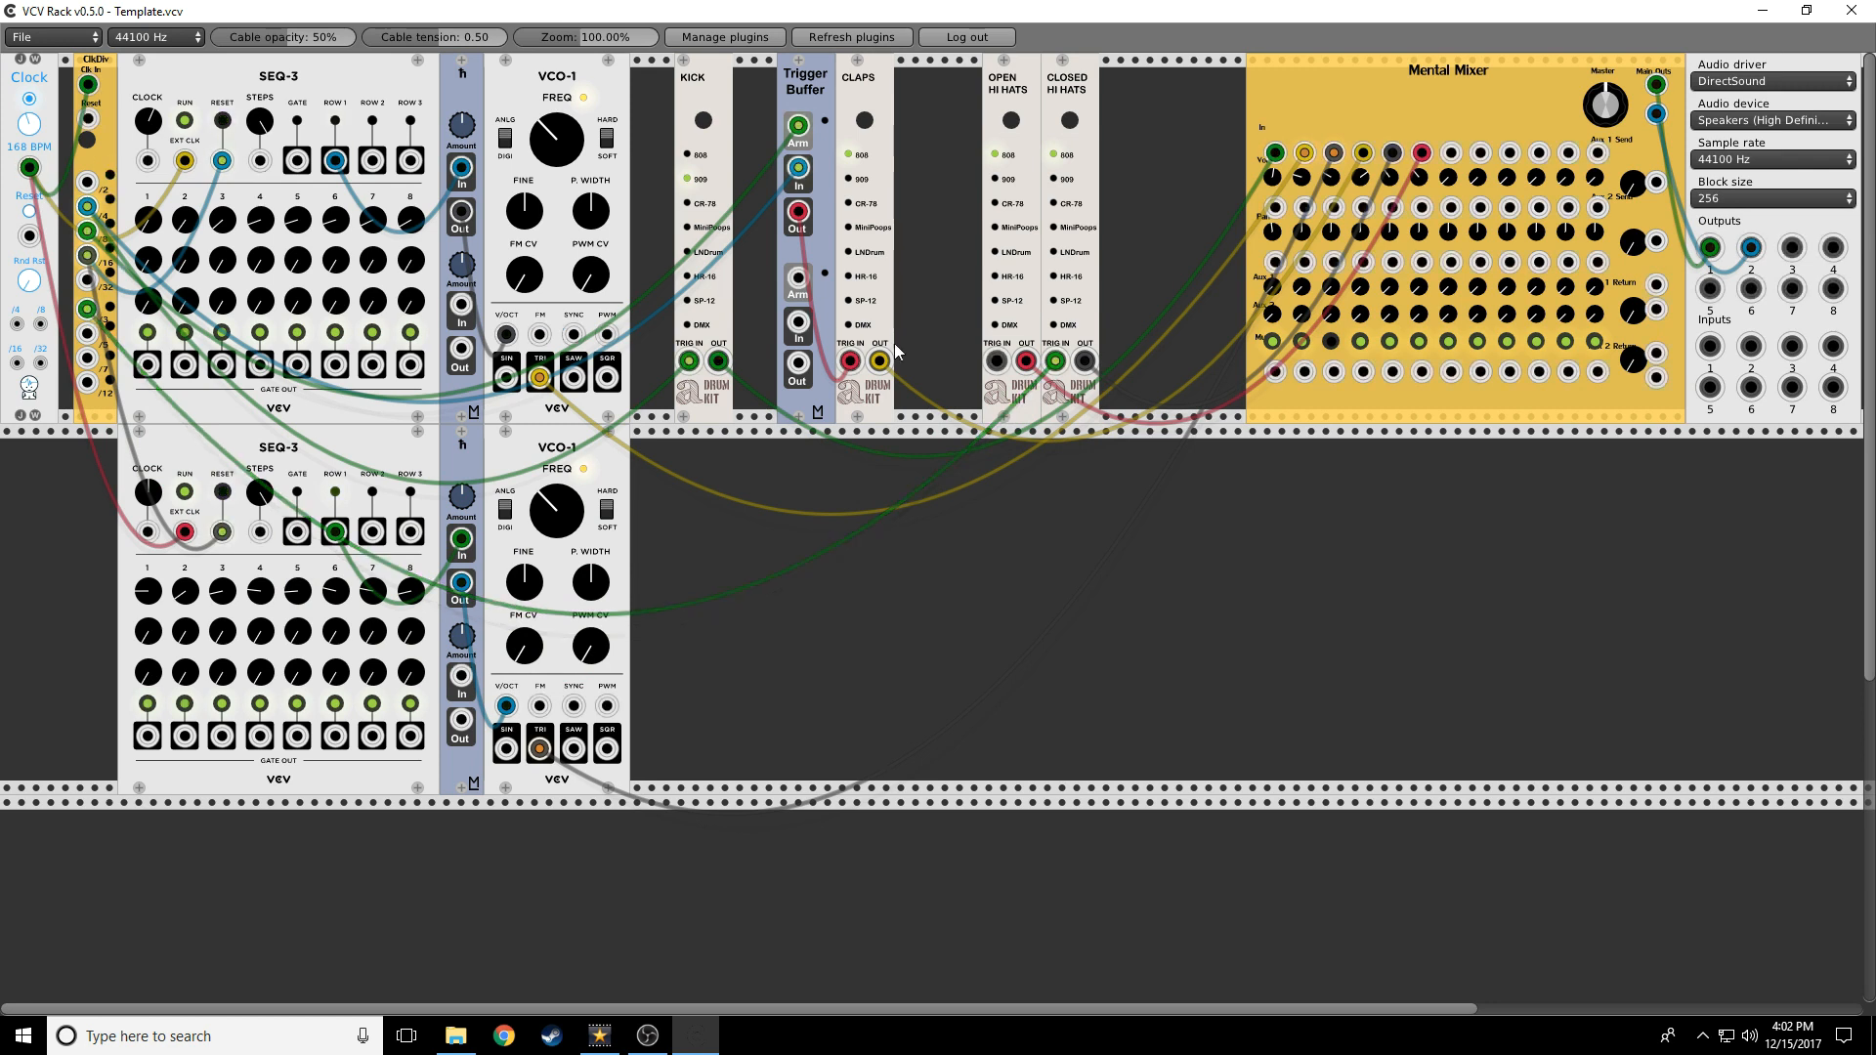
# Try two ClkDiv outputs on the Open Hi Hats trigger, then remove that cable
pyautogui.moveTo(995, 363); pyautogui.dragTo(82, 344)
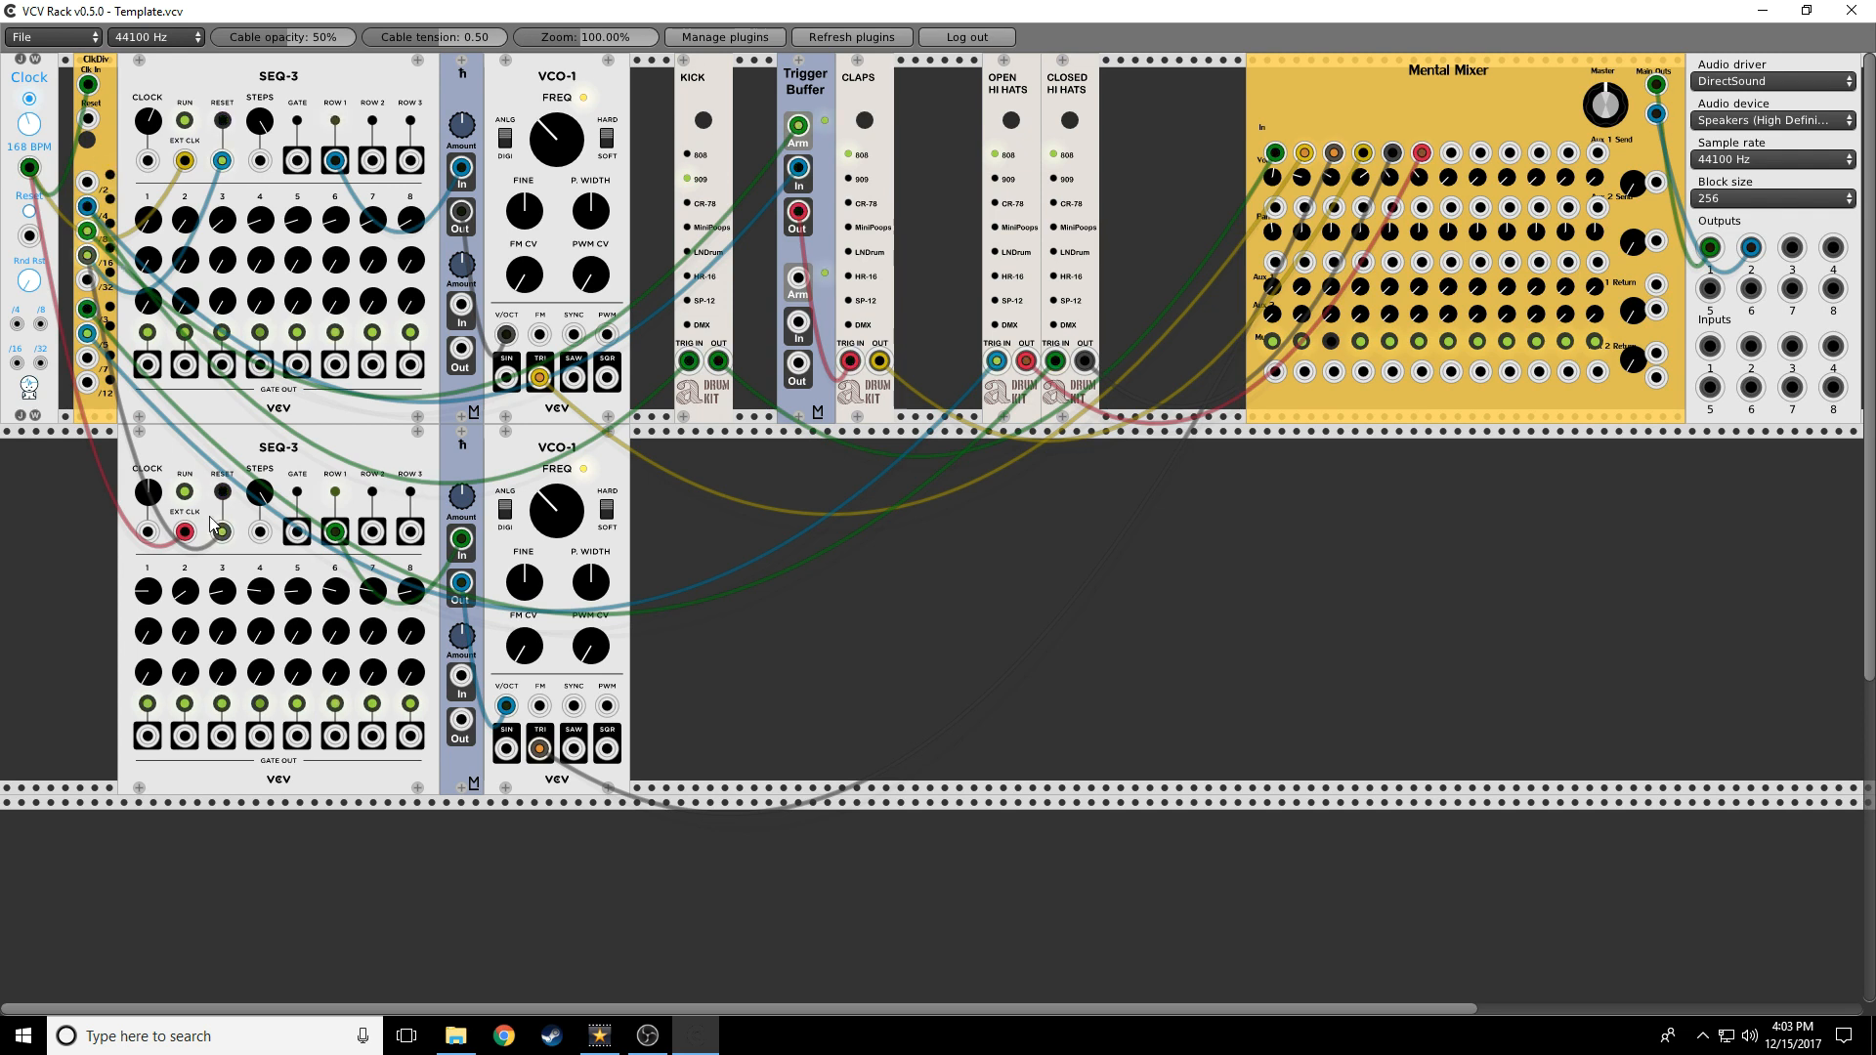
pyautogui.moveTo(91, 325)
pyautogui.mouseDown()
pyautogui.moveTo(90, 360)
pyautogui.moveTo(88, 333)
pyautogui.mouseUp()
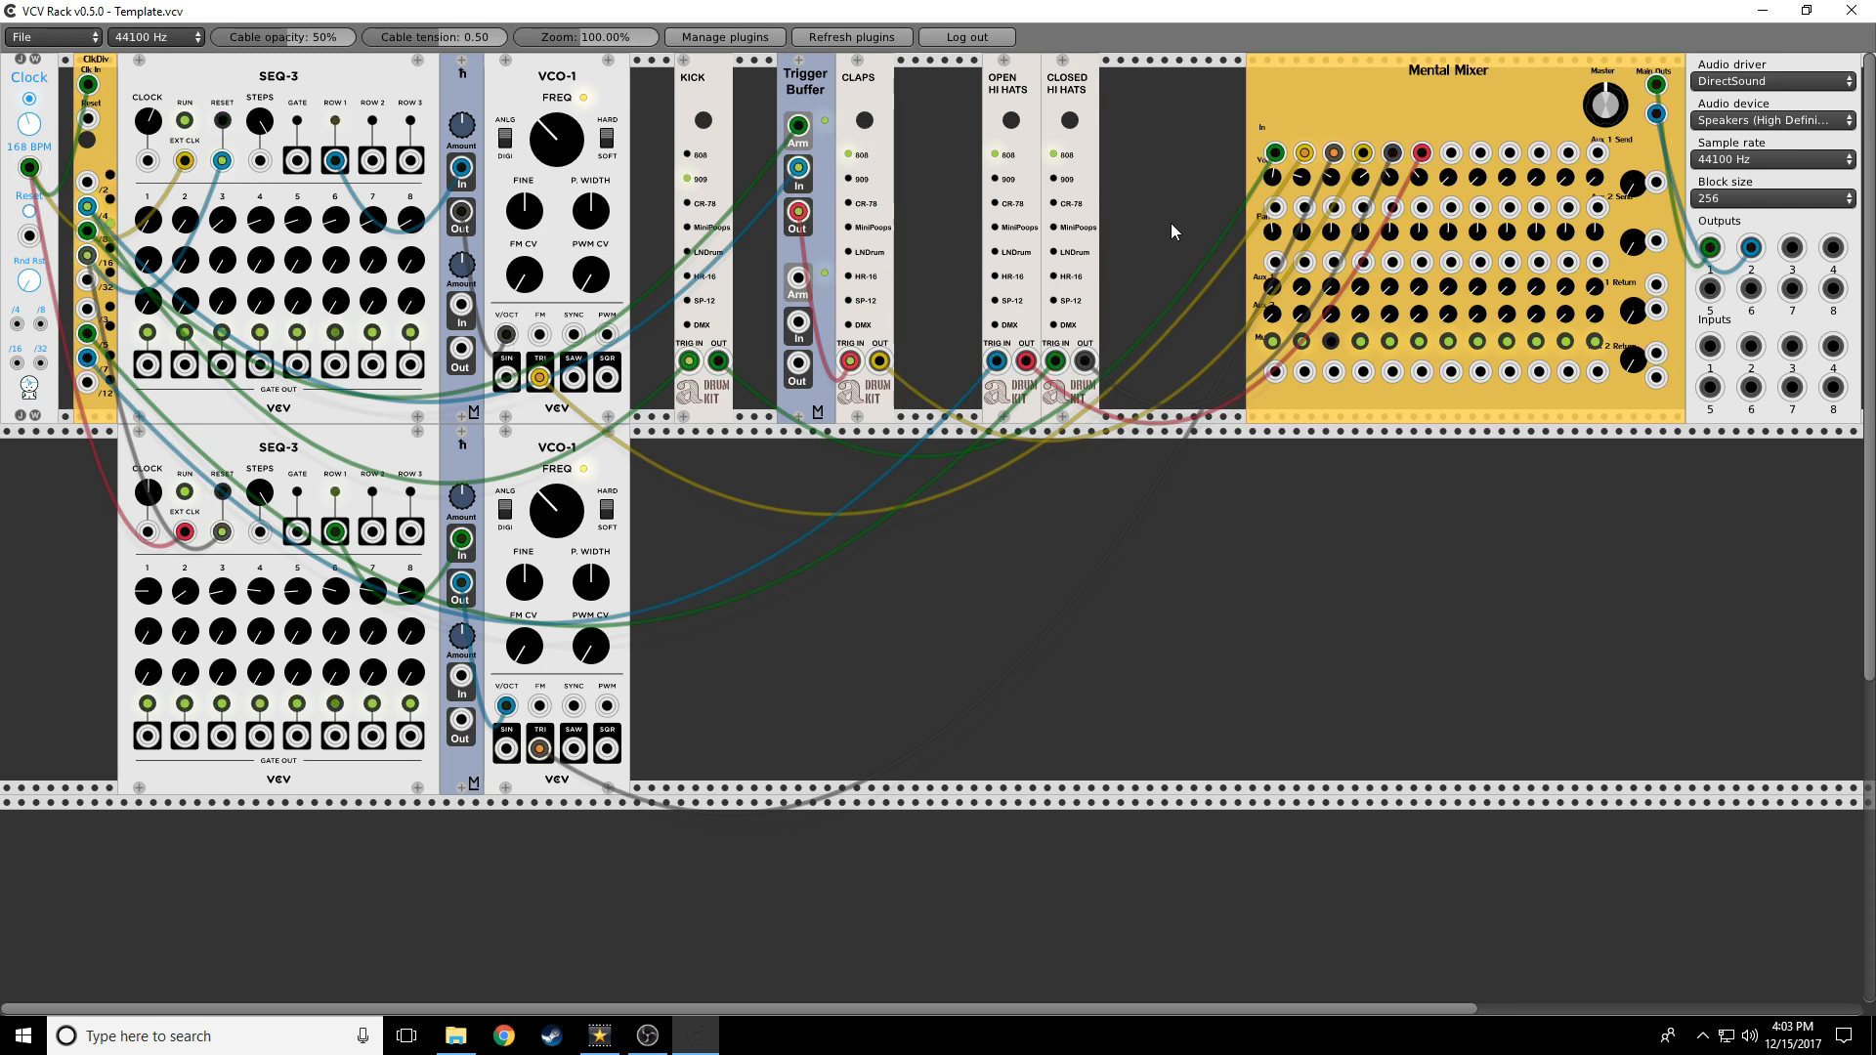
pyautogui.moveTo(996, 361); pyautogui.dragTo(1057, 367)
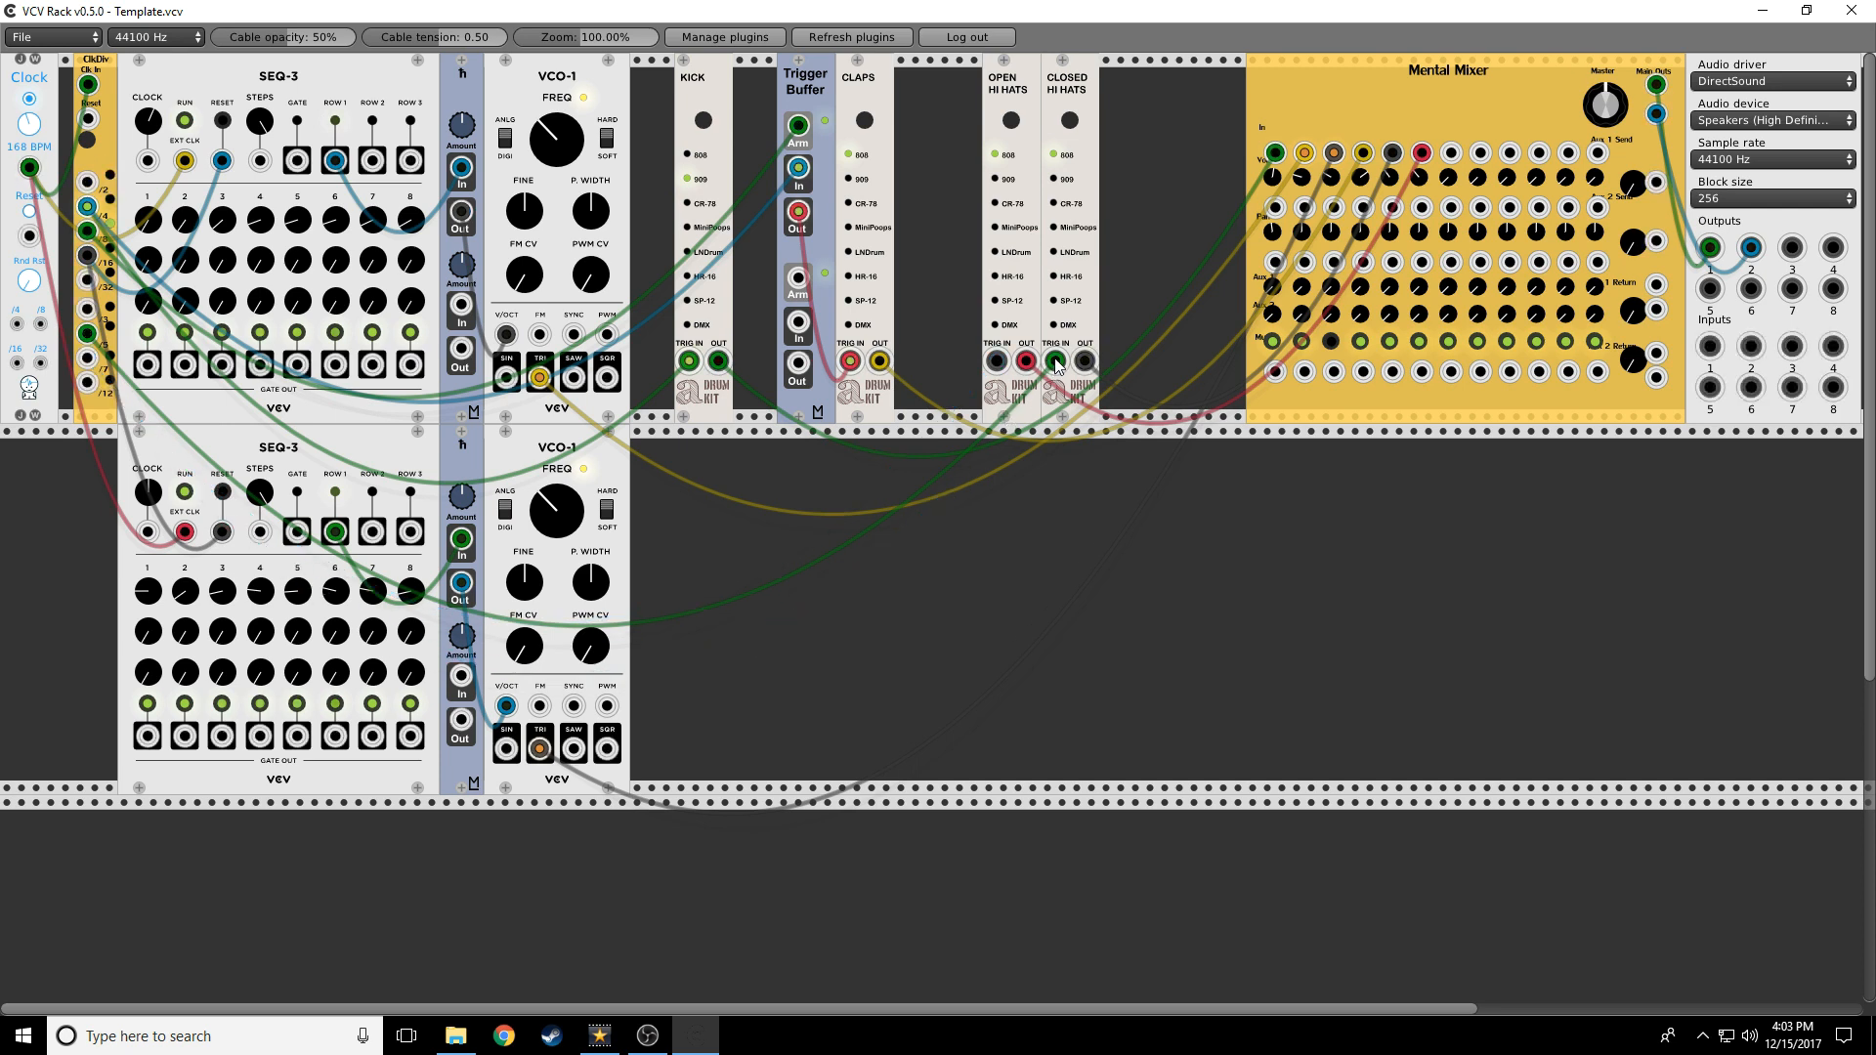
# Add an Audible Instruments Bernoulli Gate, clock its lower IN, and route OUT A to Closed Hi Hats TRIG IN
pyautogui.rightClick(1138, 142)
pyautogui.write('trigg')
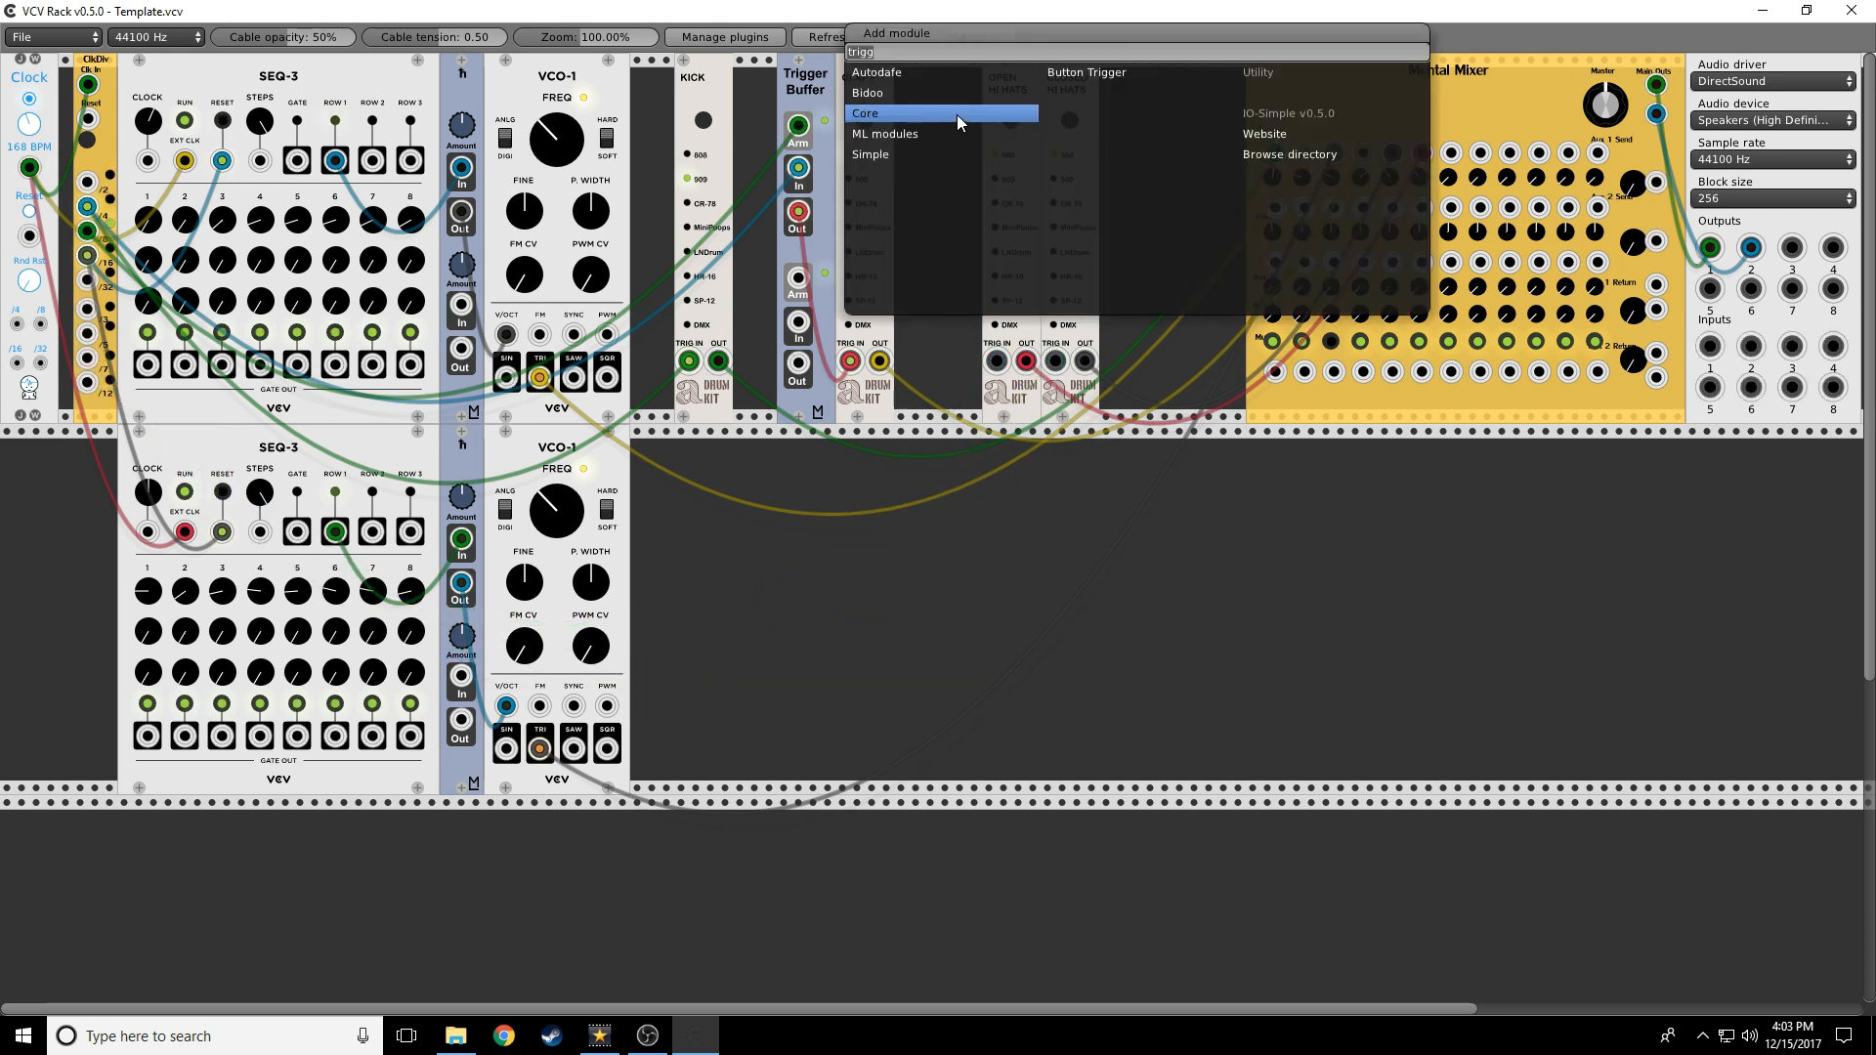
pyautogui.press('BackSpace')
pyautogui.press('BackSpace')
pyautogui.press('BackSpace')
pyautogui.press('BackSpace')
pyautogui.press('BackSpace')
pyautogui.click(909, 179)
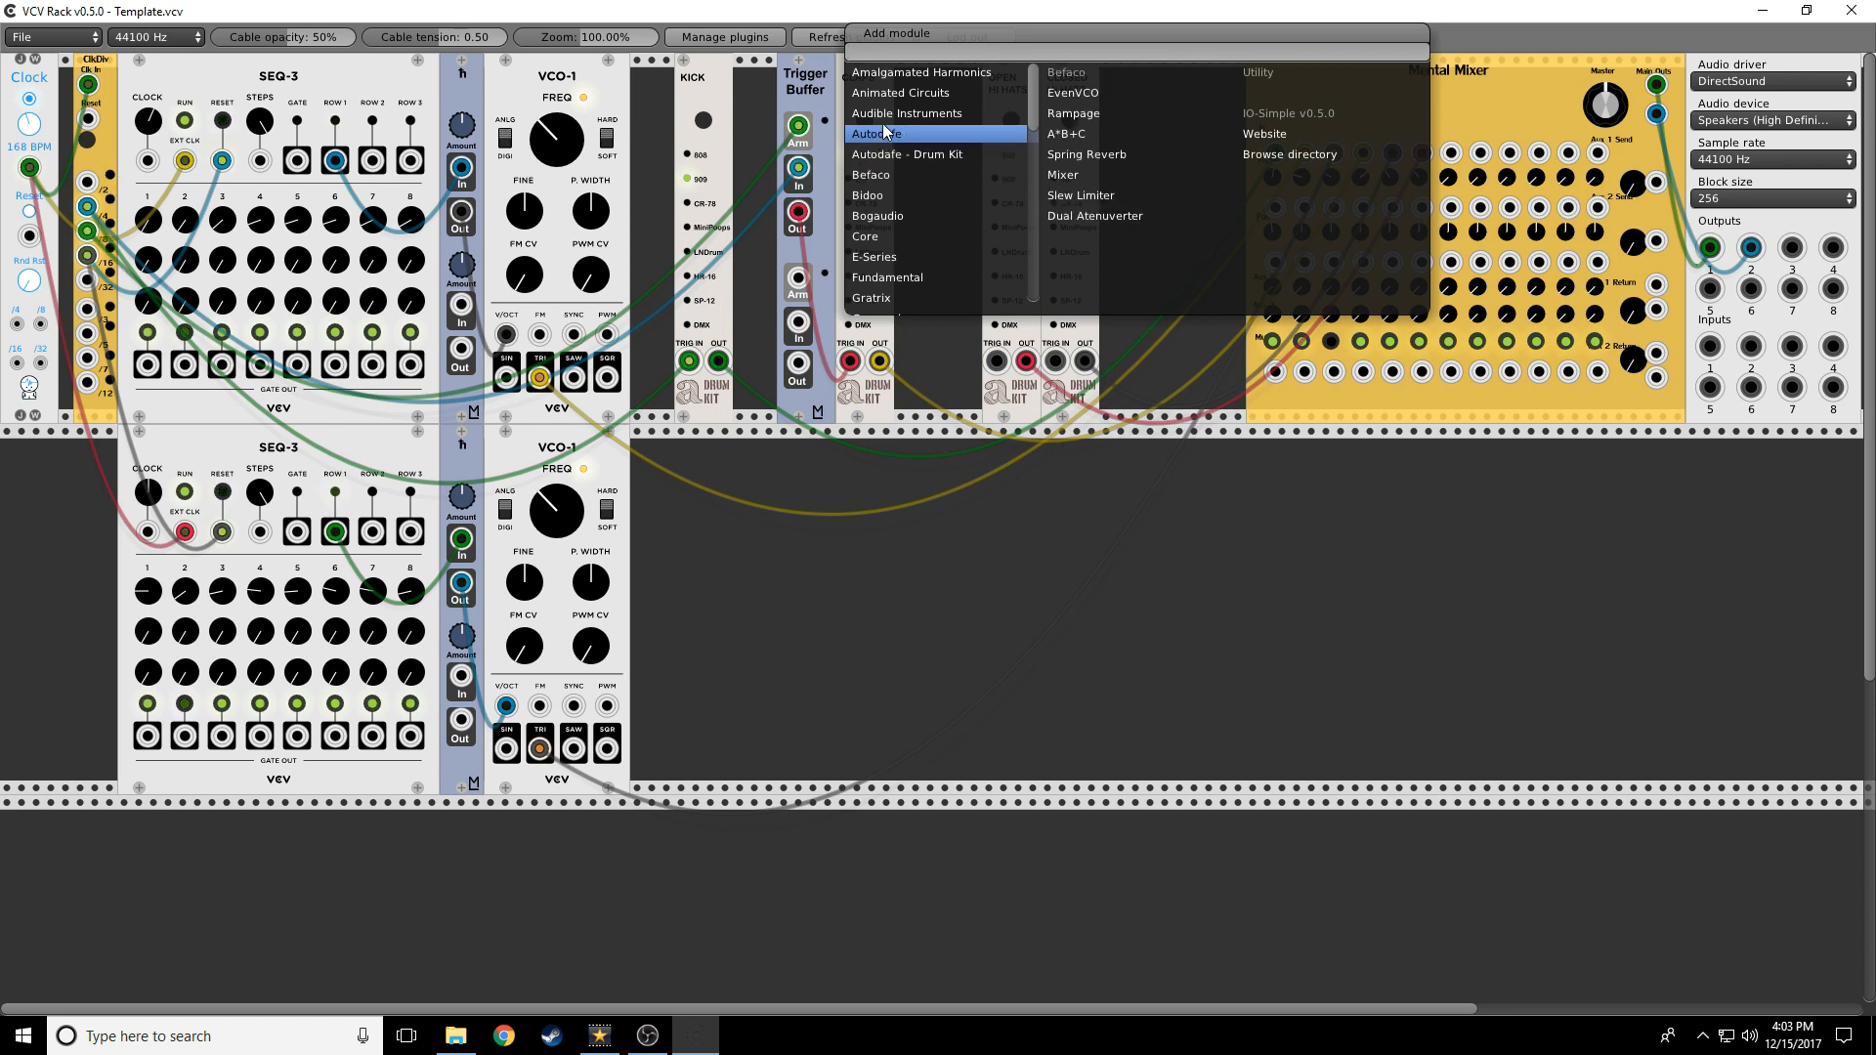
pyautogui.moveTo(883, 113)
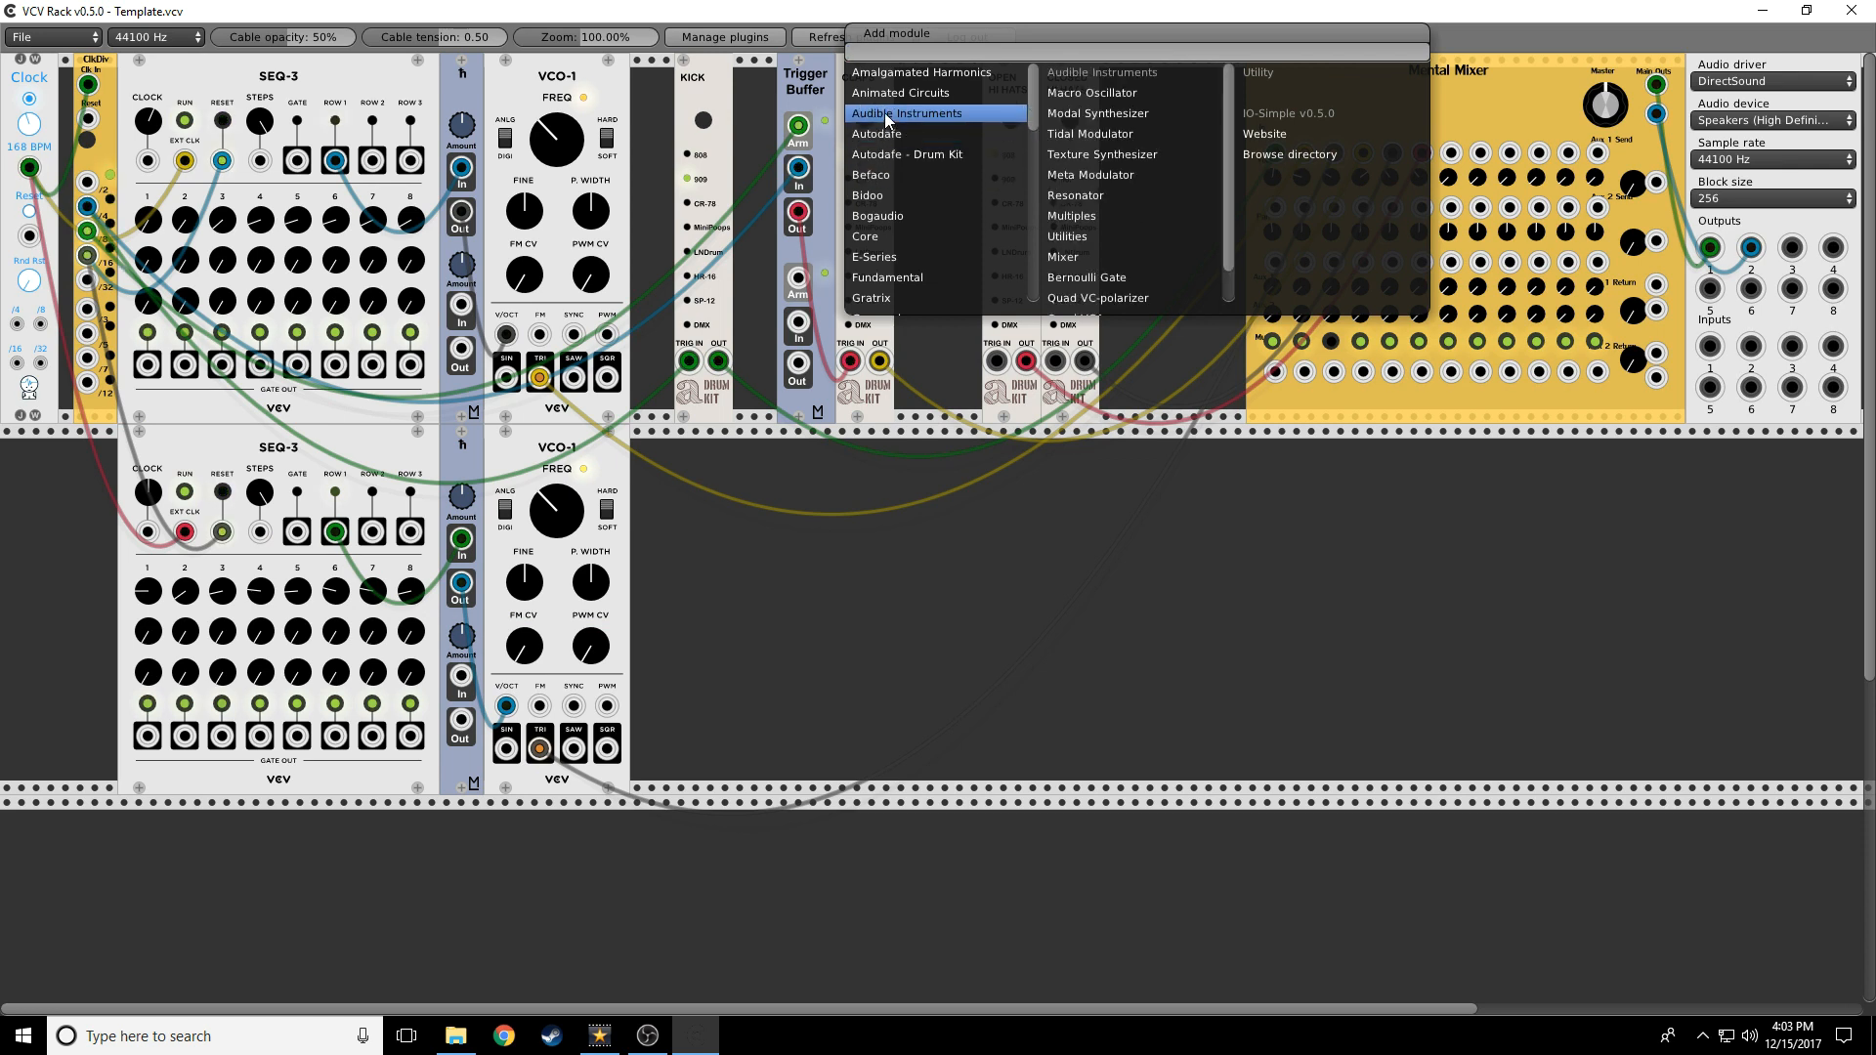
pyautogui.click(1133, 278)
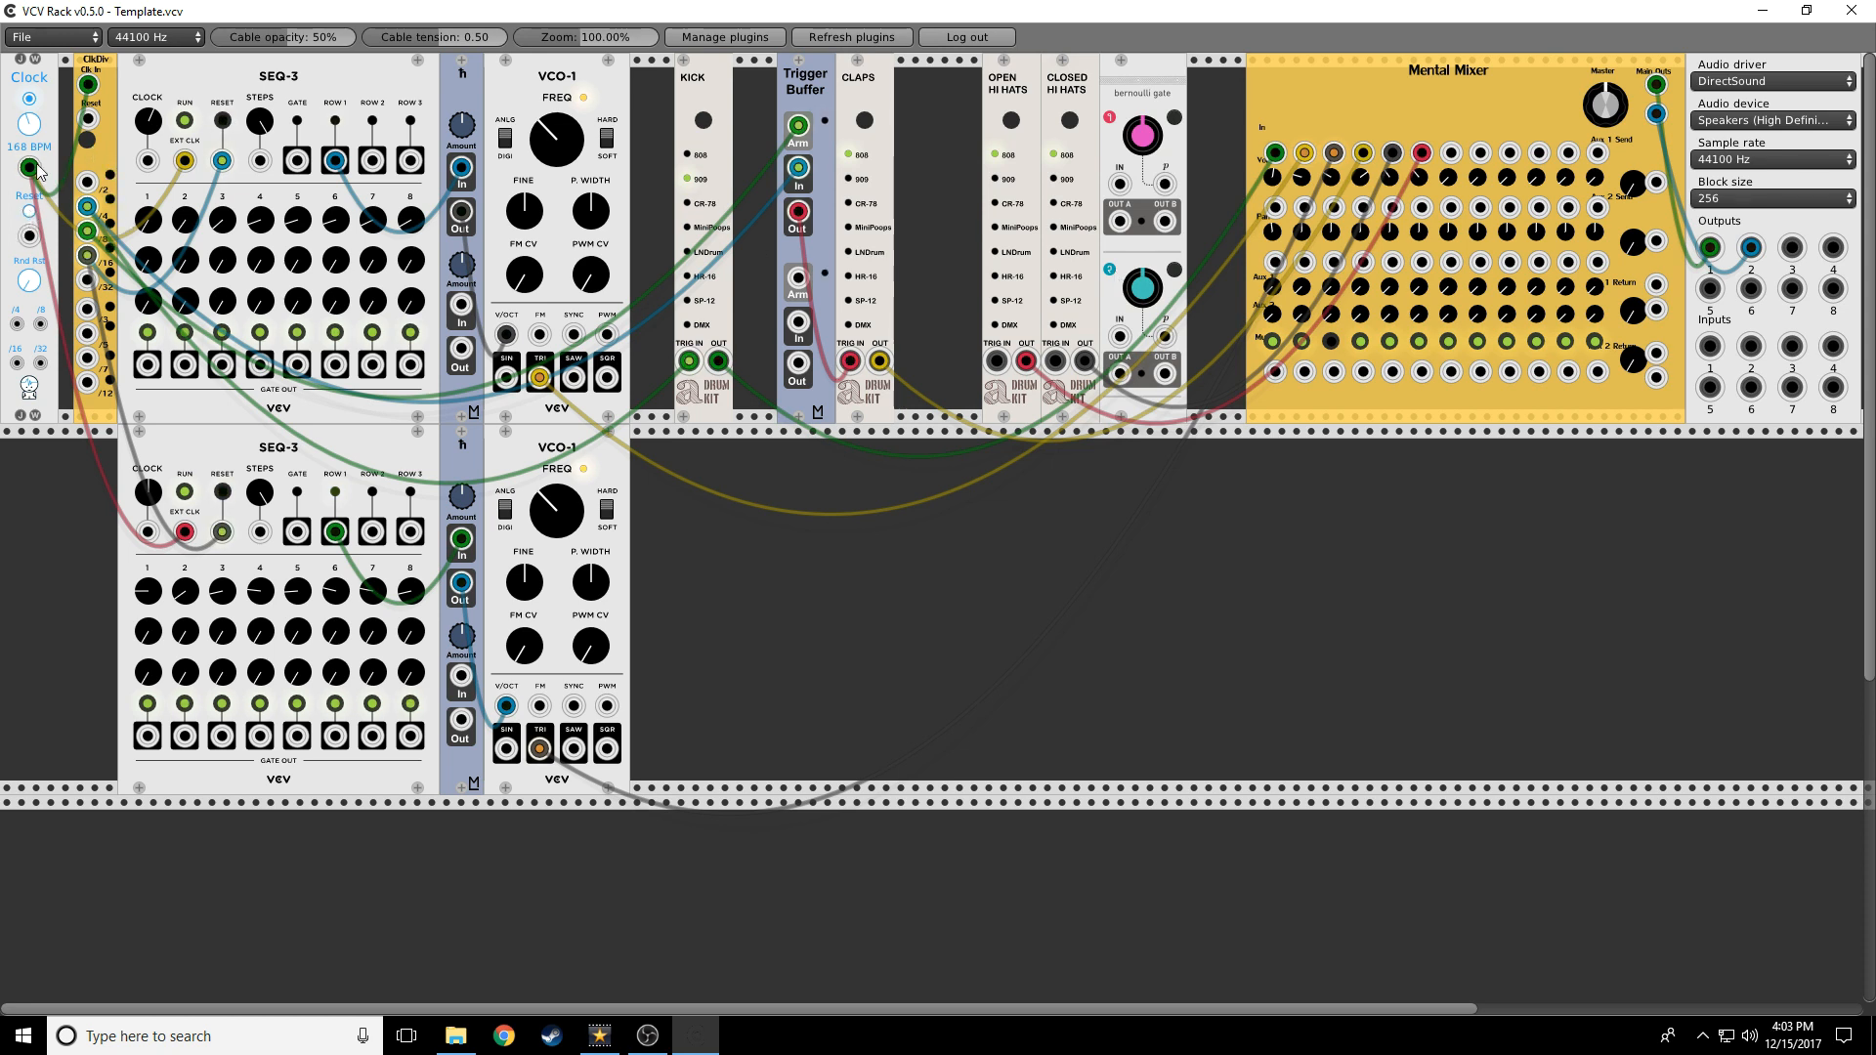
pyautogui.moveTo(29, 167); pyautogui.dragTo(1120, 335)
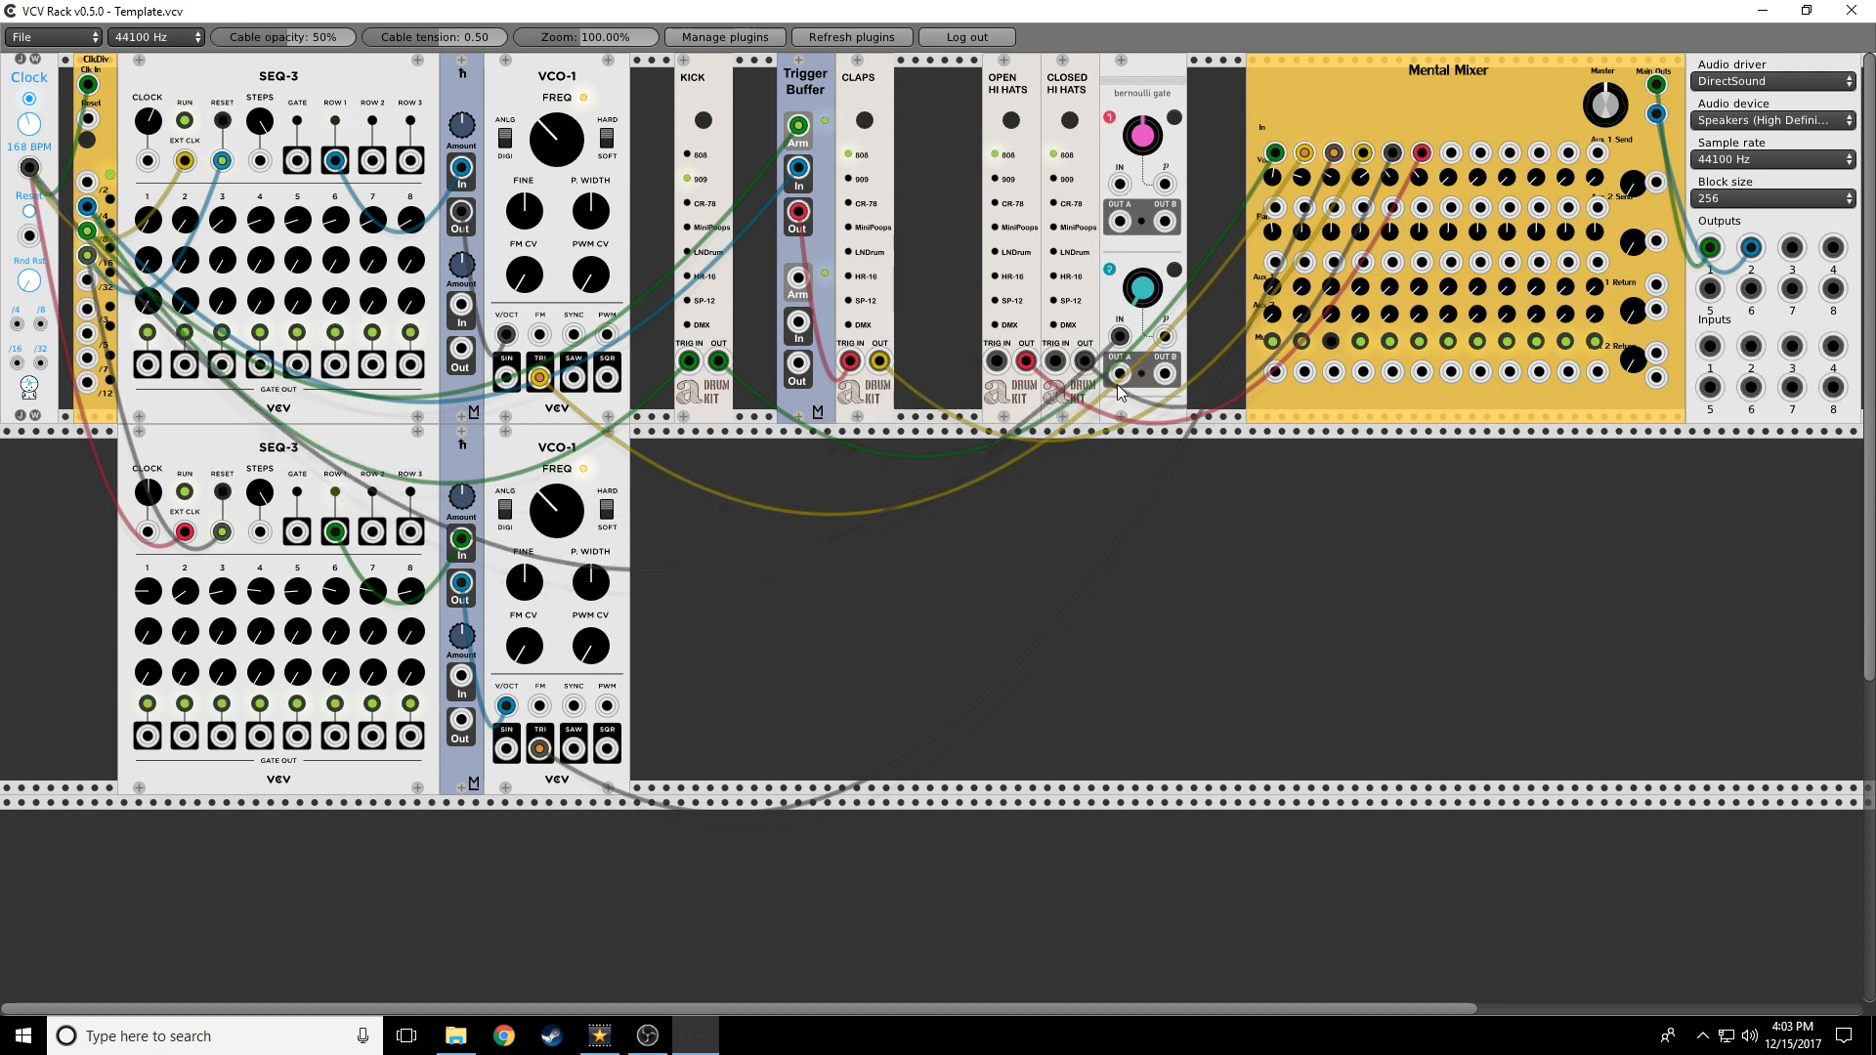
pyautogui.moveTo(1120, 373); pyautogui.dragTo(996, 360)
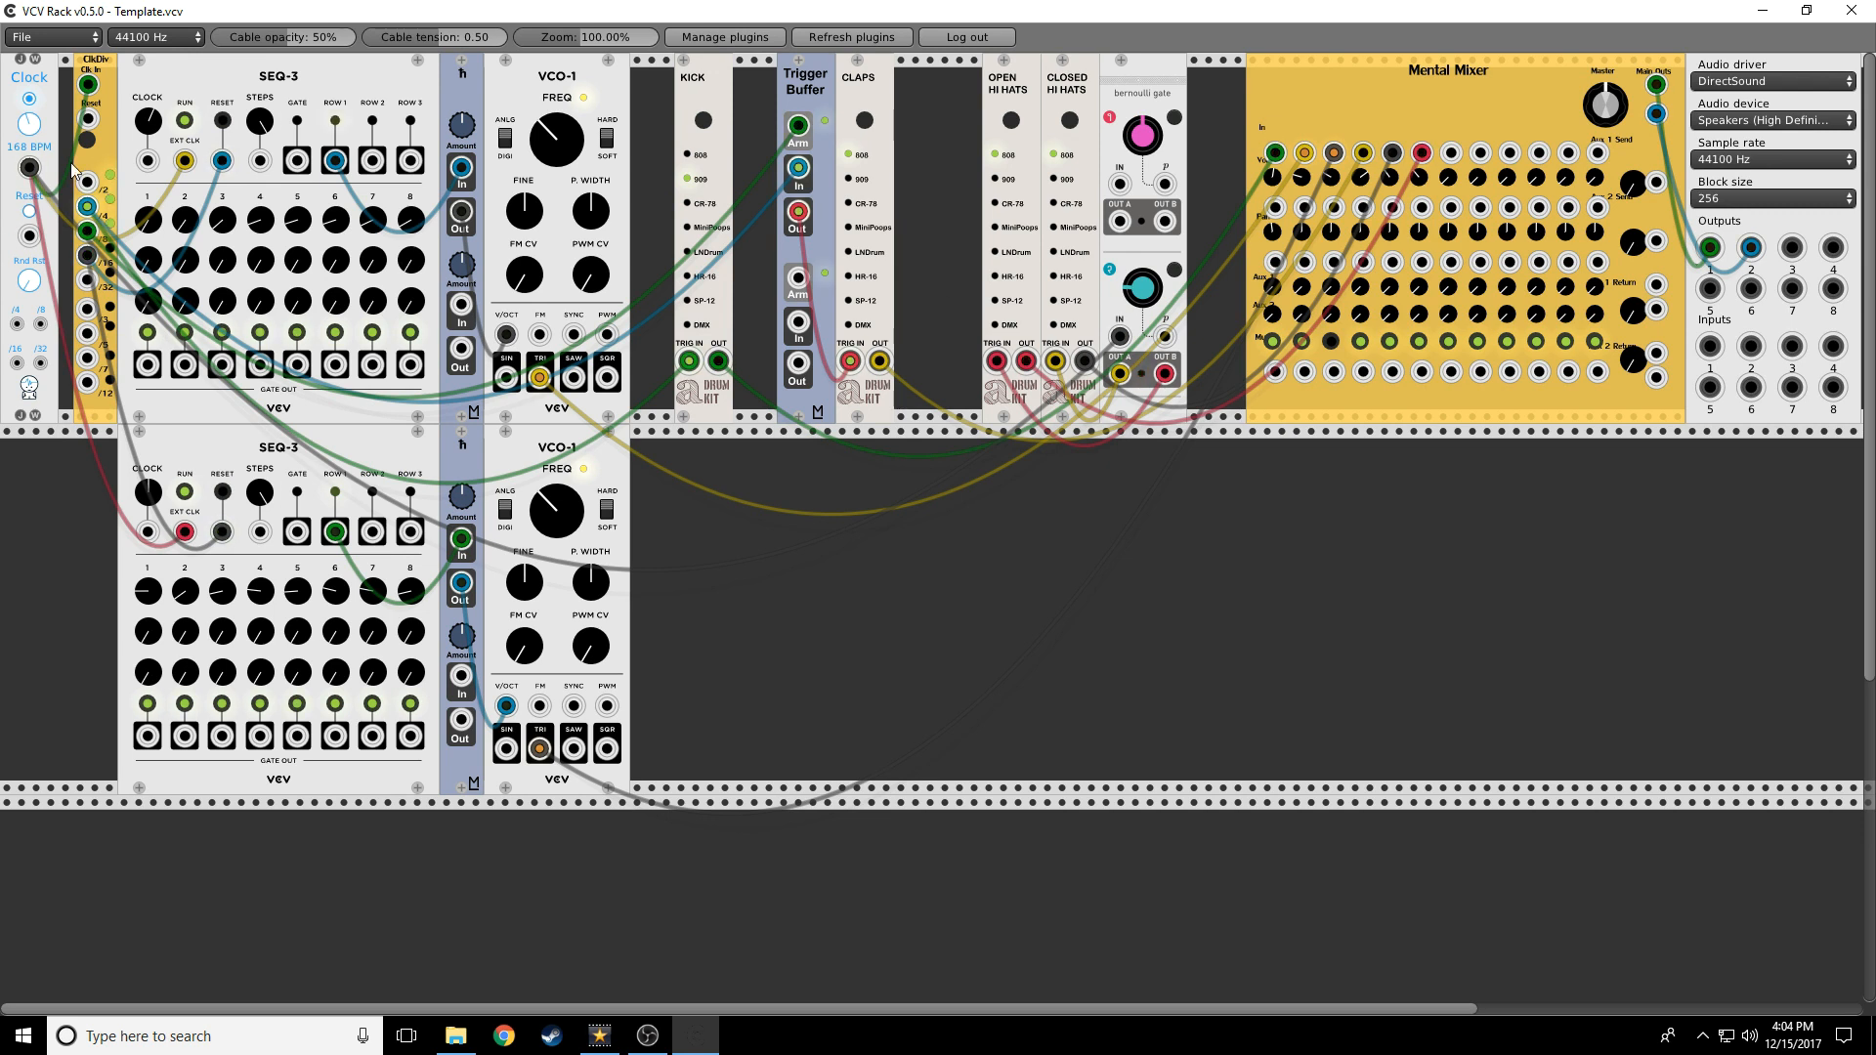
# Raise the Clock BPM from 168 to about 262 and mute Mental Mixer channel 2
pyautogui.moveTo(29, 123); pyautogui.dragTo(29, 94)
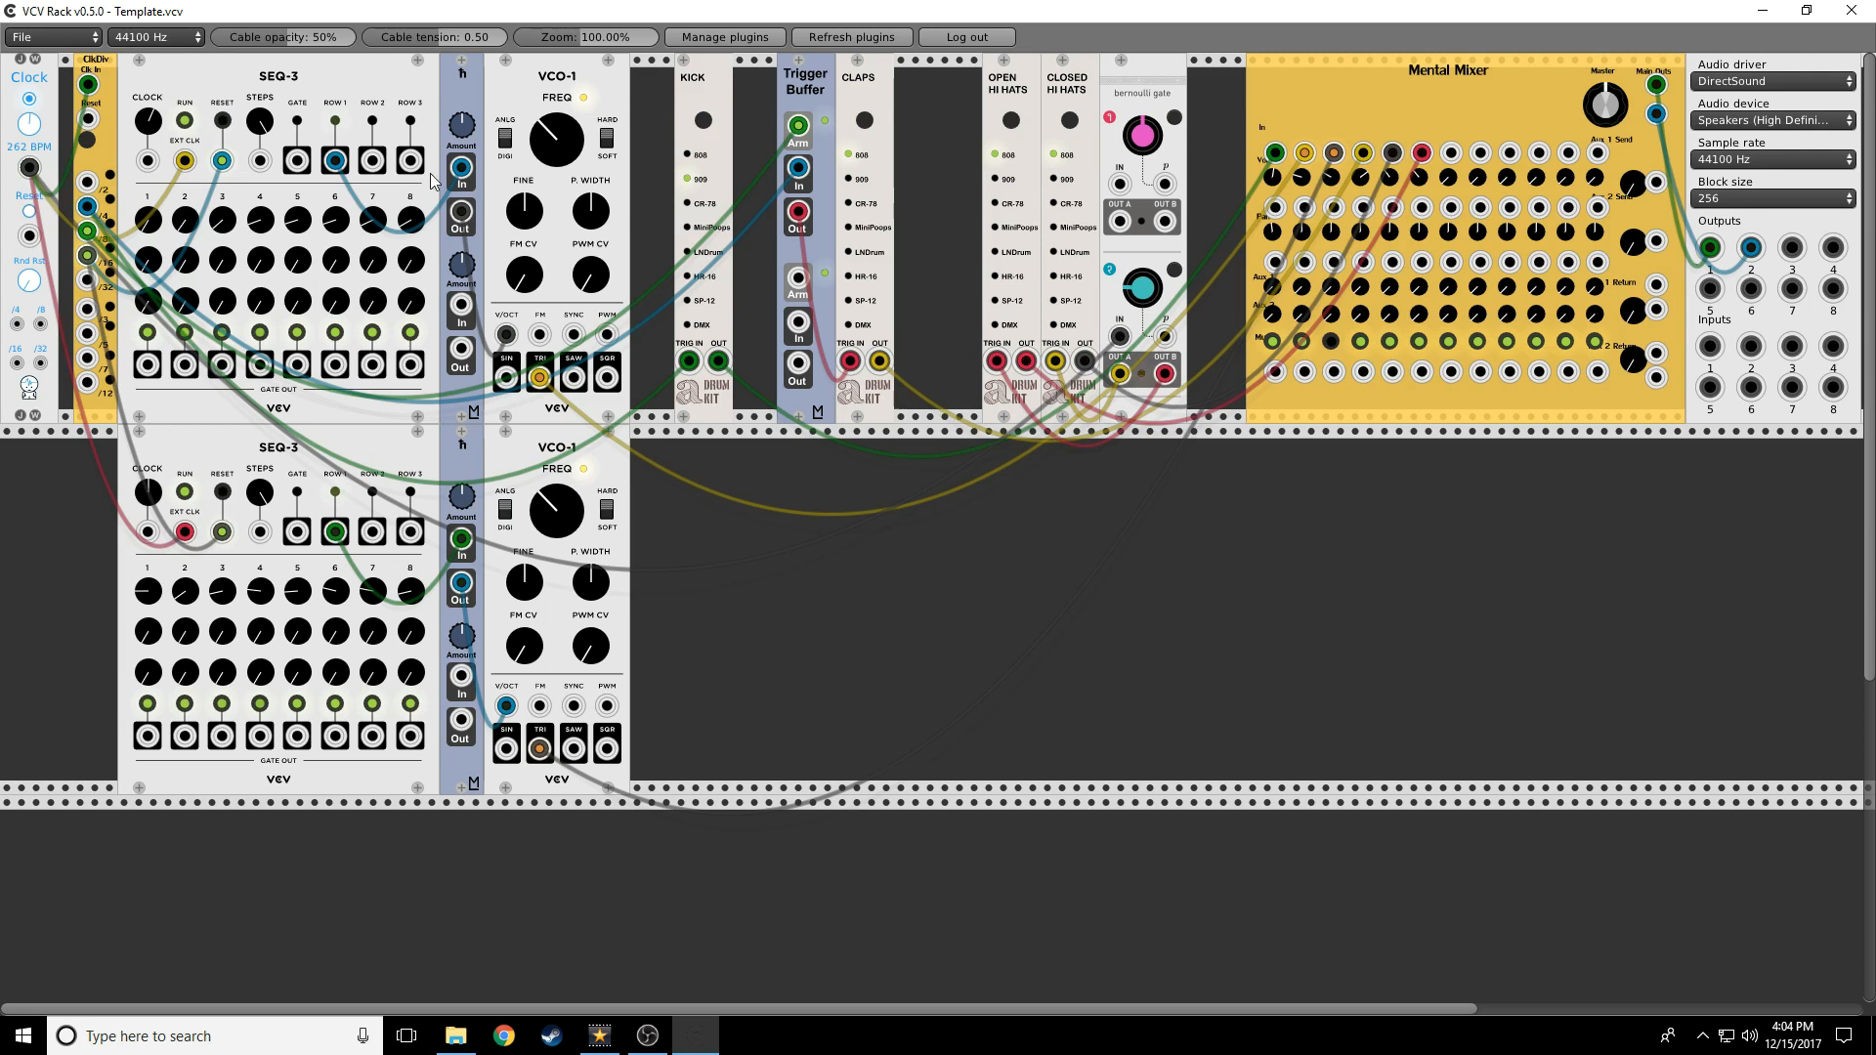
pyautogui.click(1305, 342)
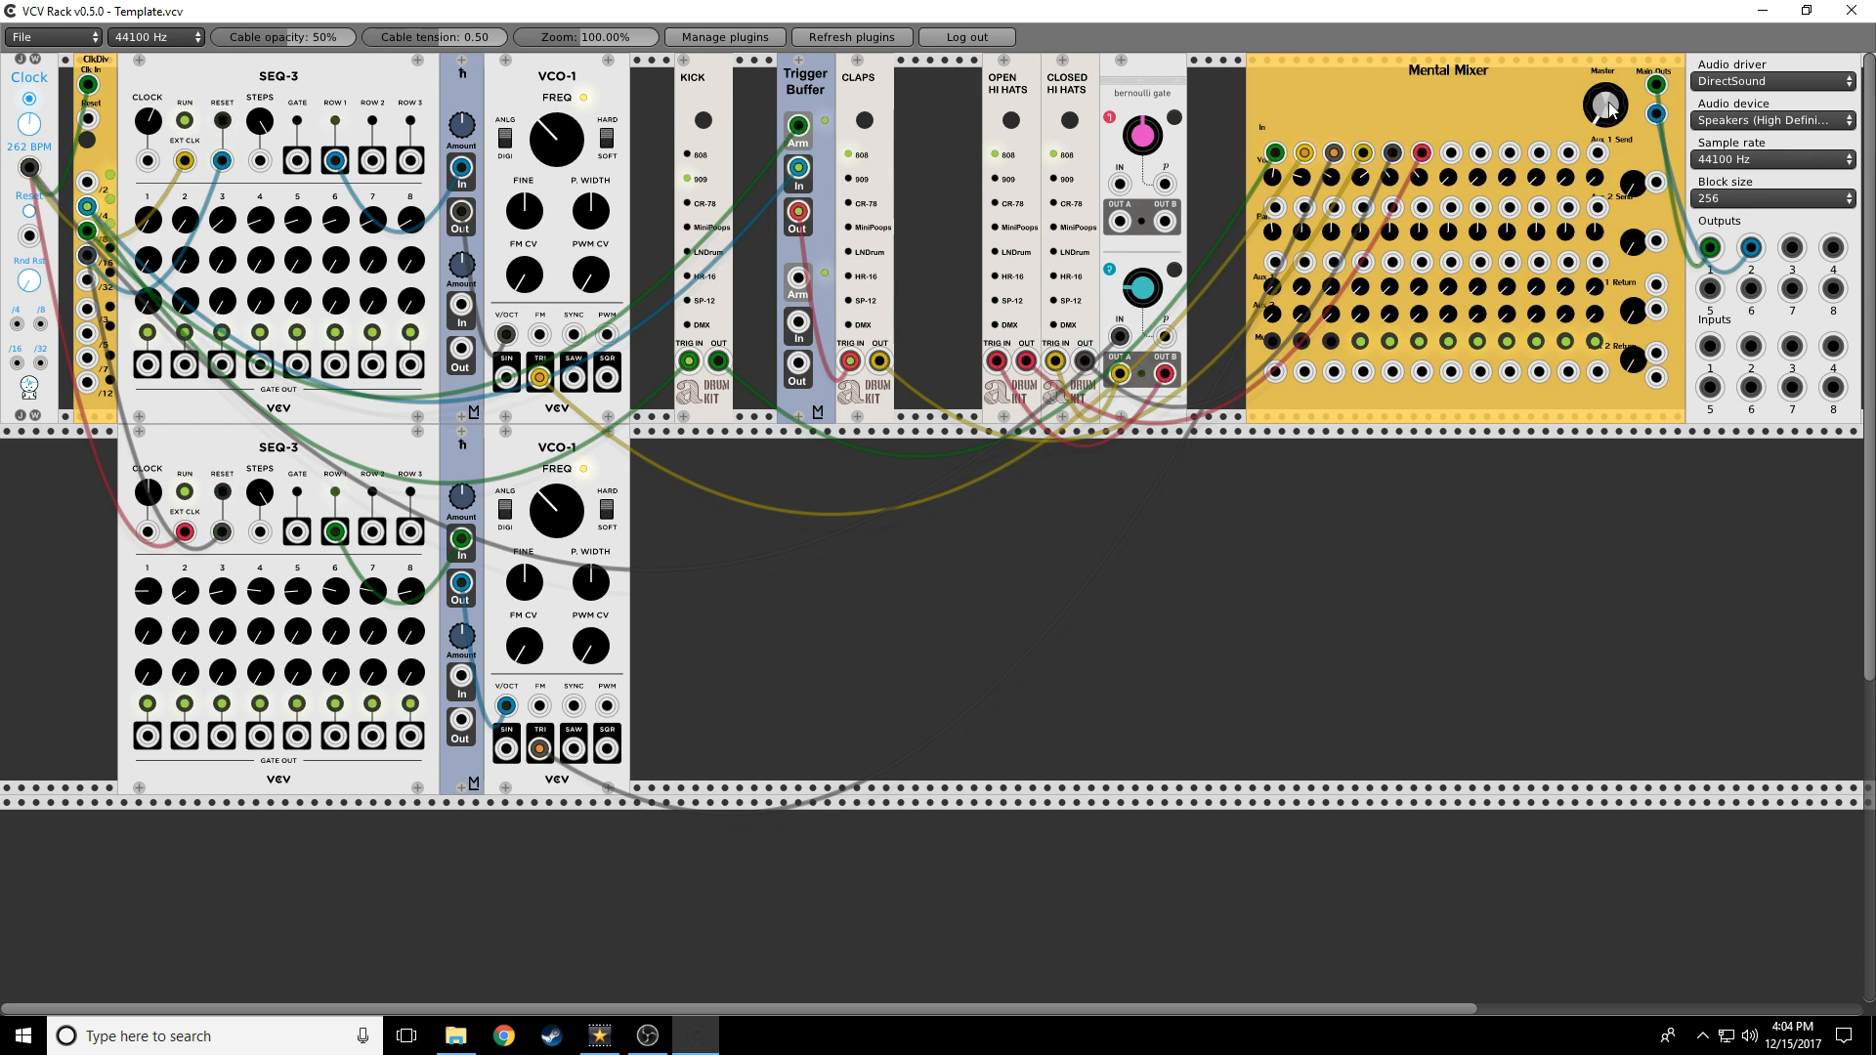
# Set Master to centre, feed ClkDiv into upper Bernoulli IN, chain OUT A to lower IN, probability minimum
pyautogui.moveTo(1606, 120); pyautogui.dragTo(1606, 49)
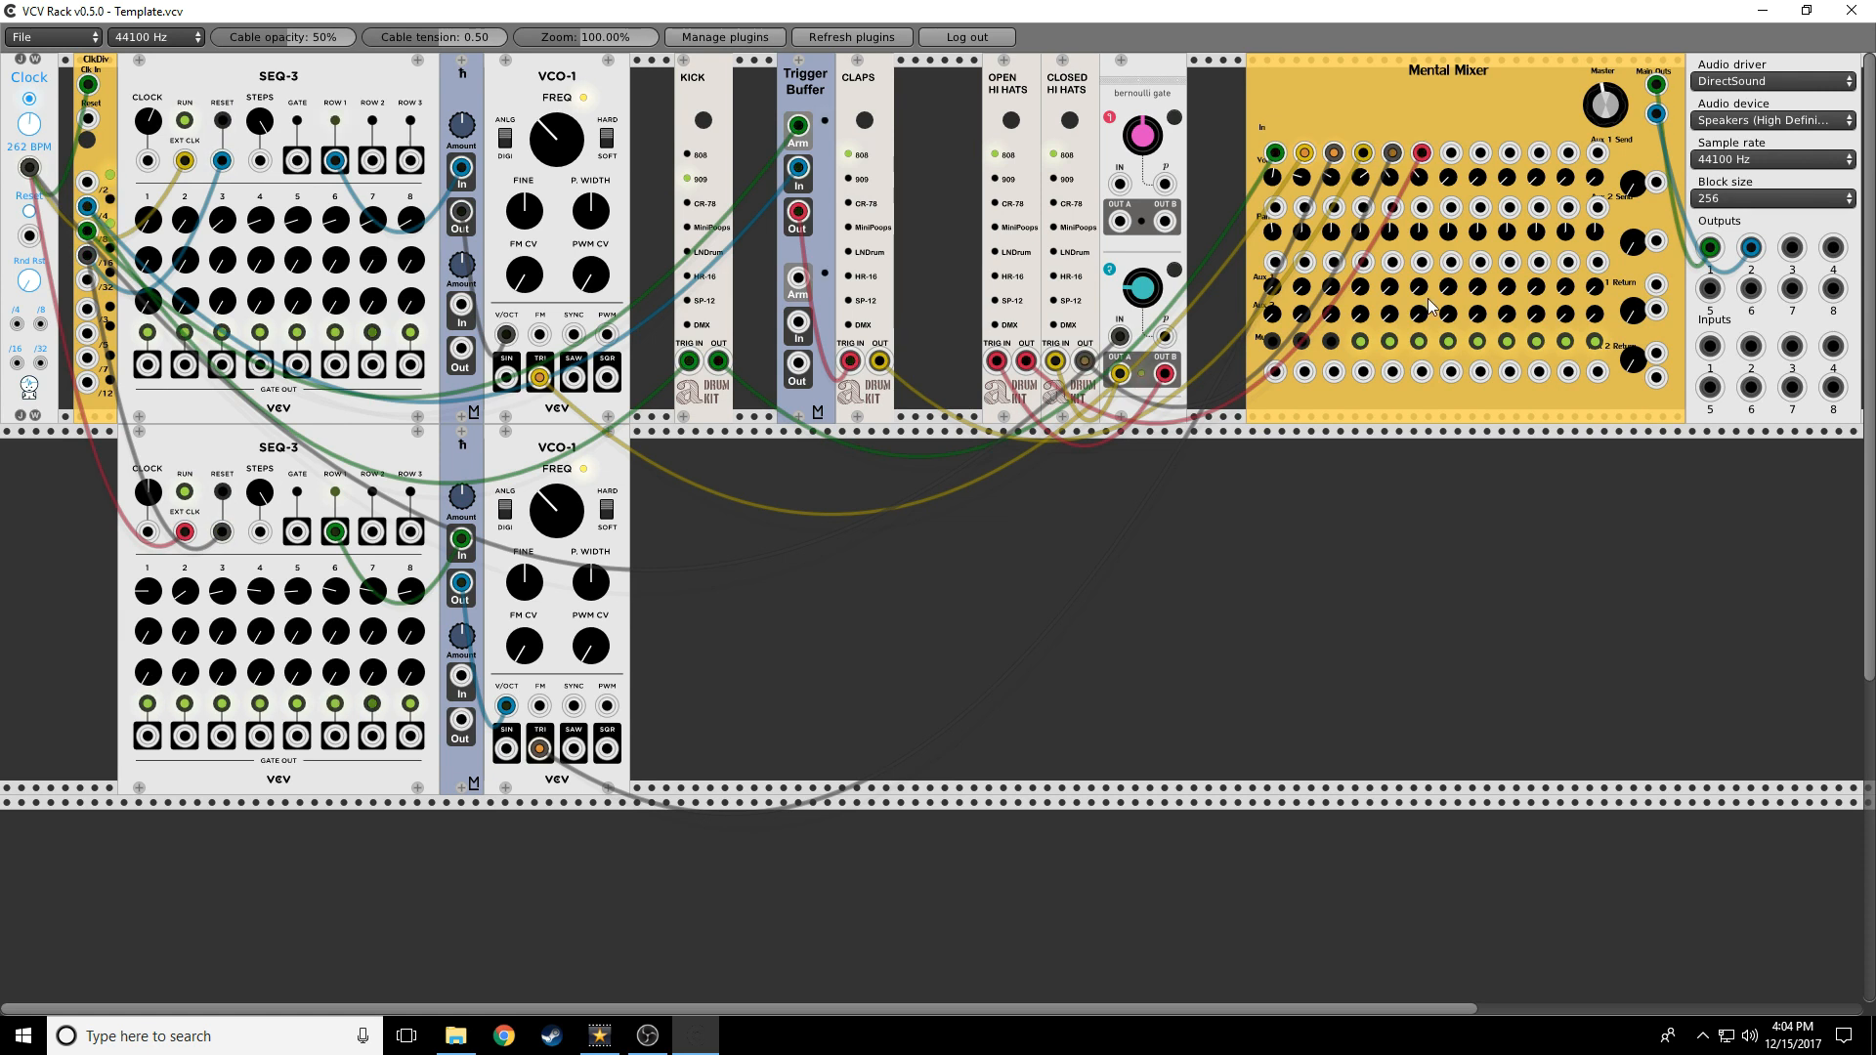
pyautogui.moveTo(87, 255); pyautogui.dragTo(1131, 186)
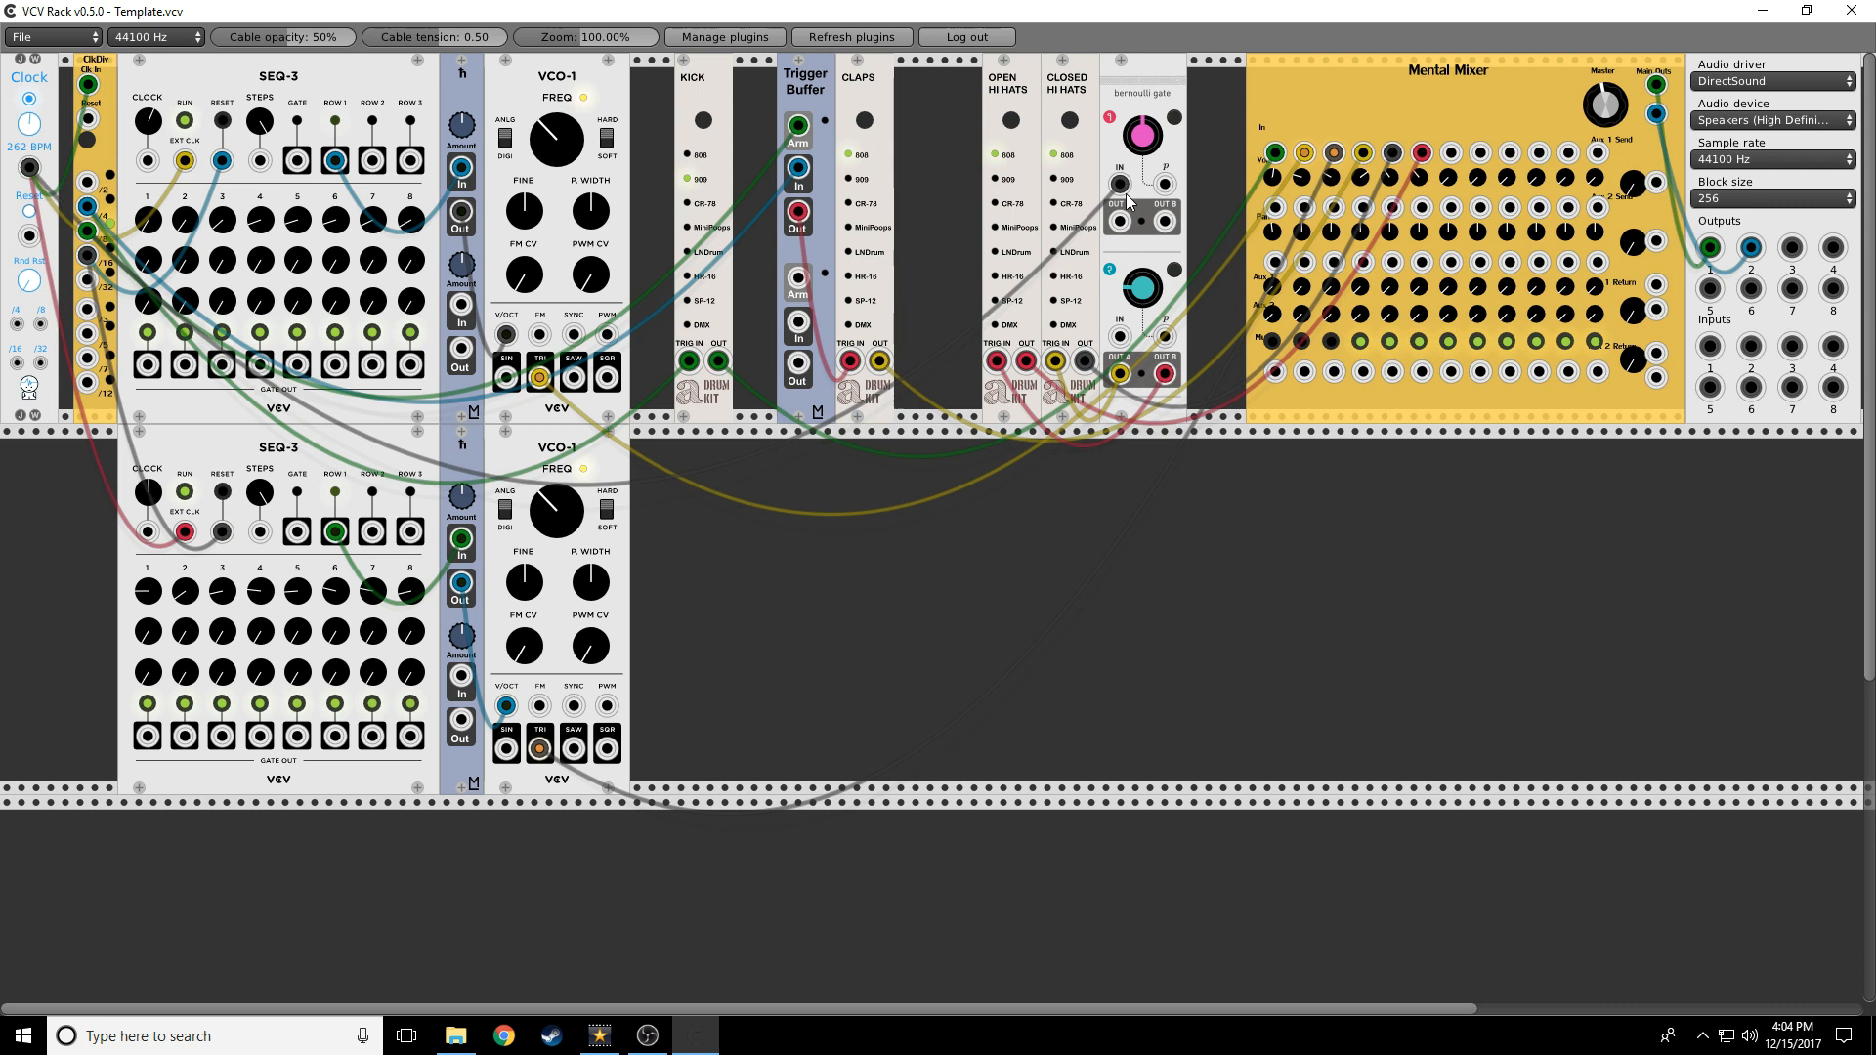
pyautogui.moveTo(1120, 221); pyautogui.dragTo(1119, 336)
pyautogui.moveTo(1144, 130); pyautogui.dragTo(1144, 196)
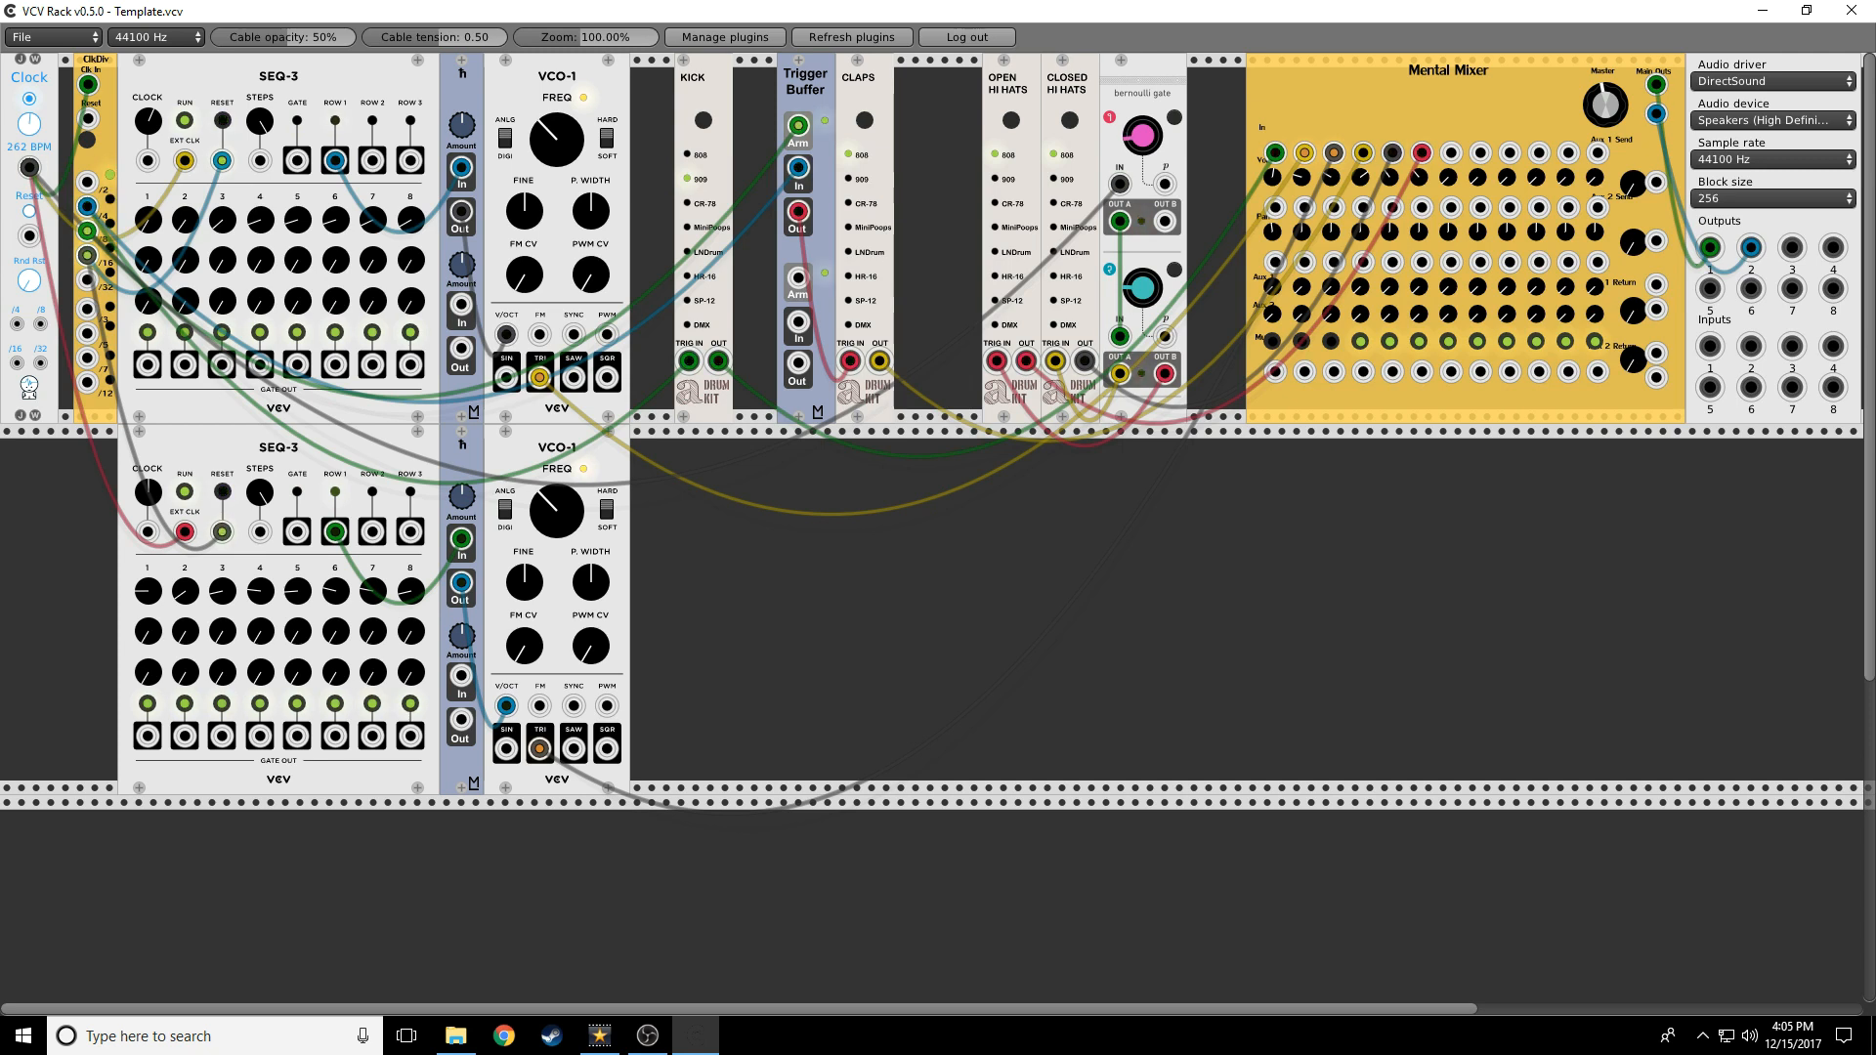
# Unmute Mental Mixer channel 1 and start the Clock running
pyautogui.click(1272, 341)
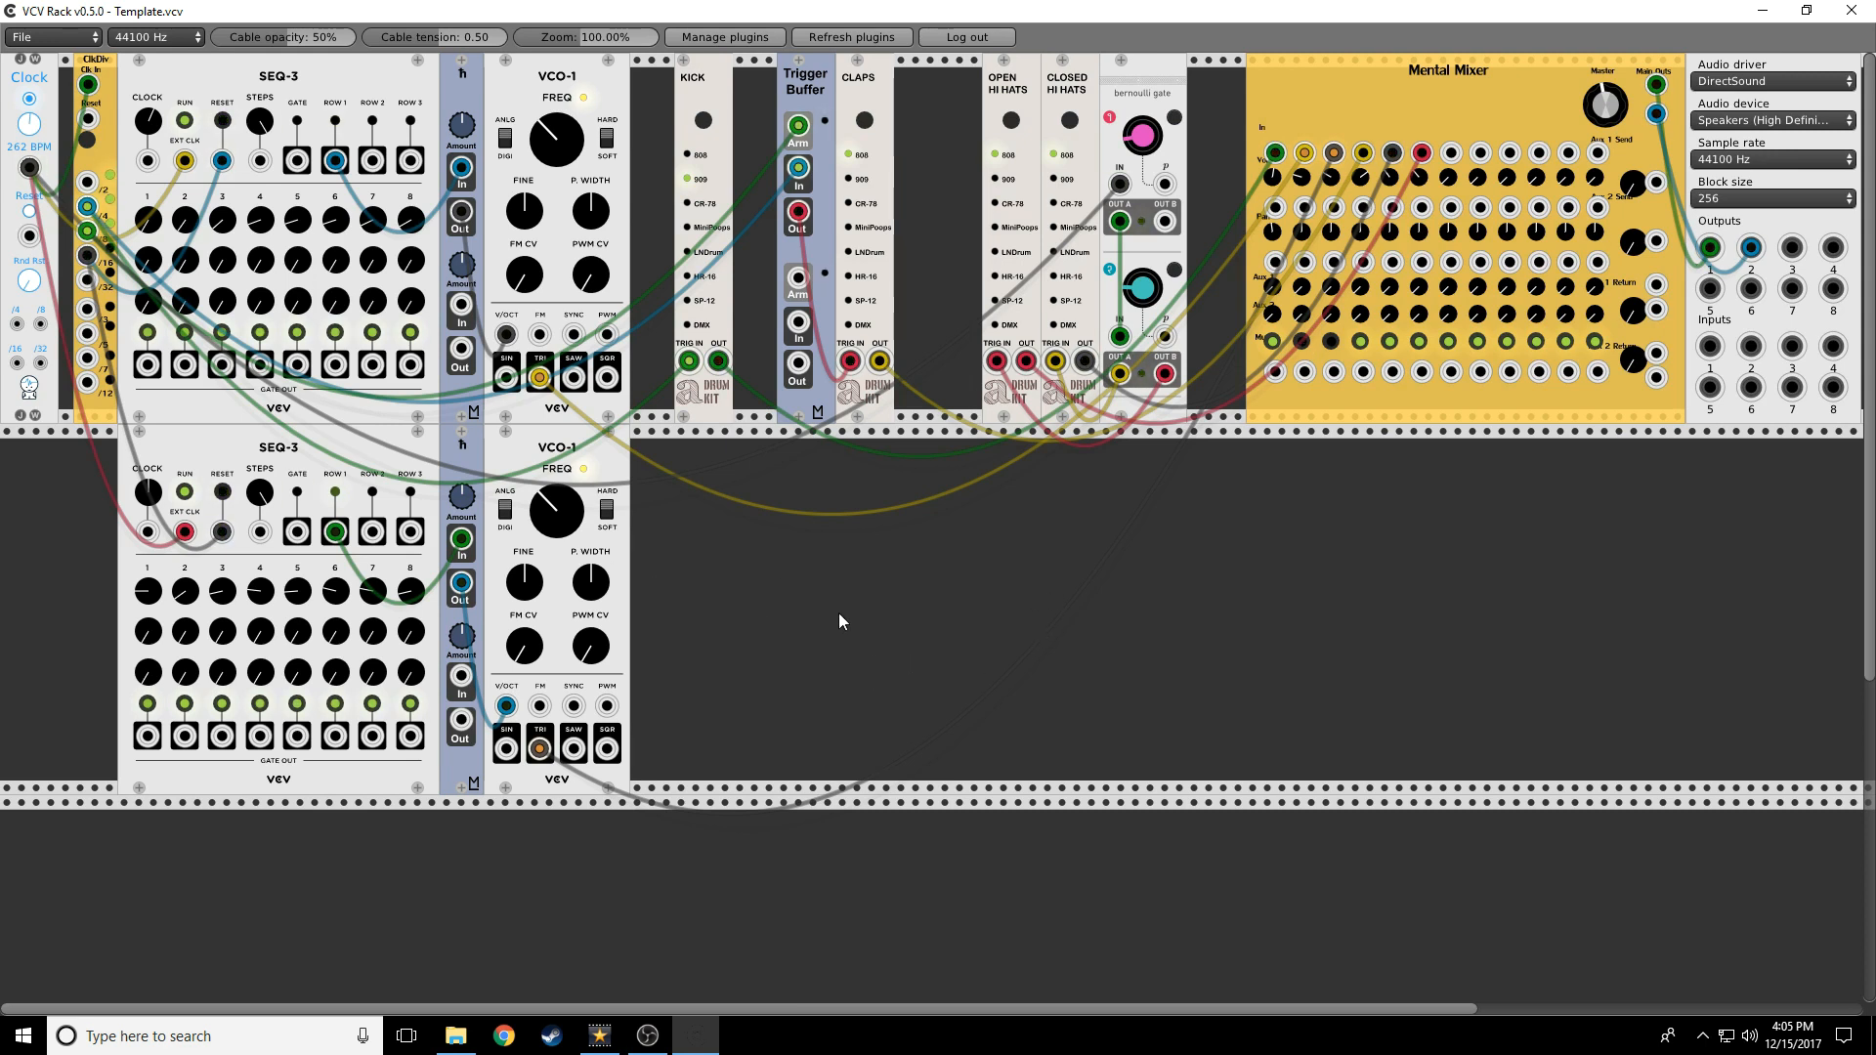
pyautogui.click(29, 99)
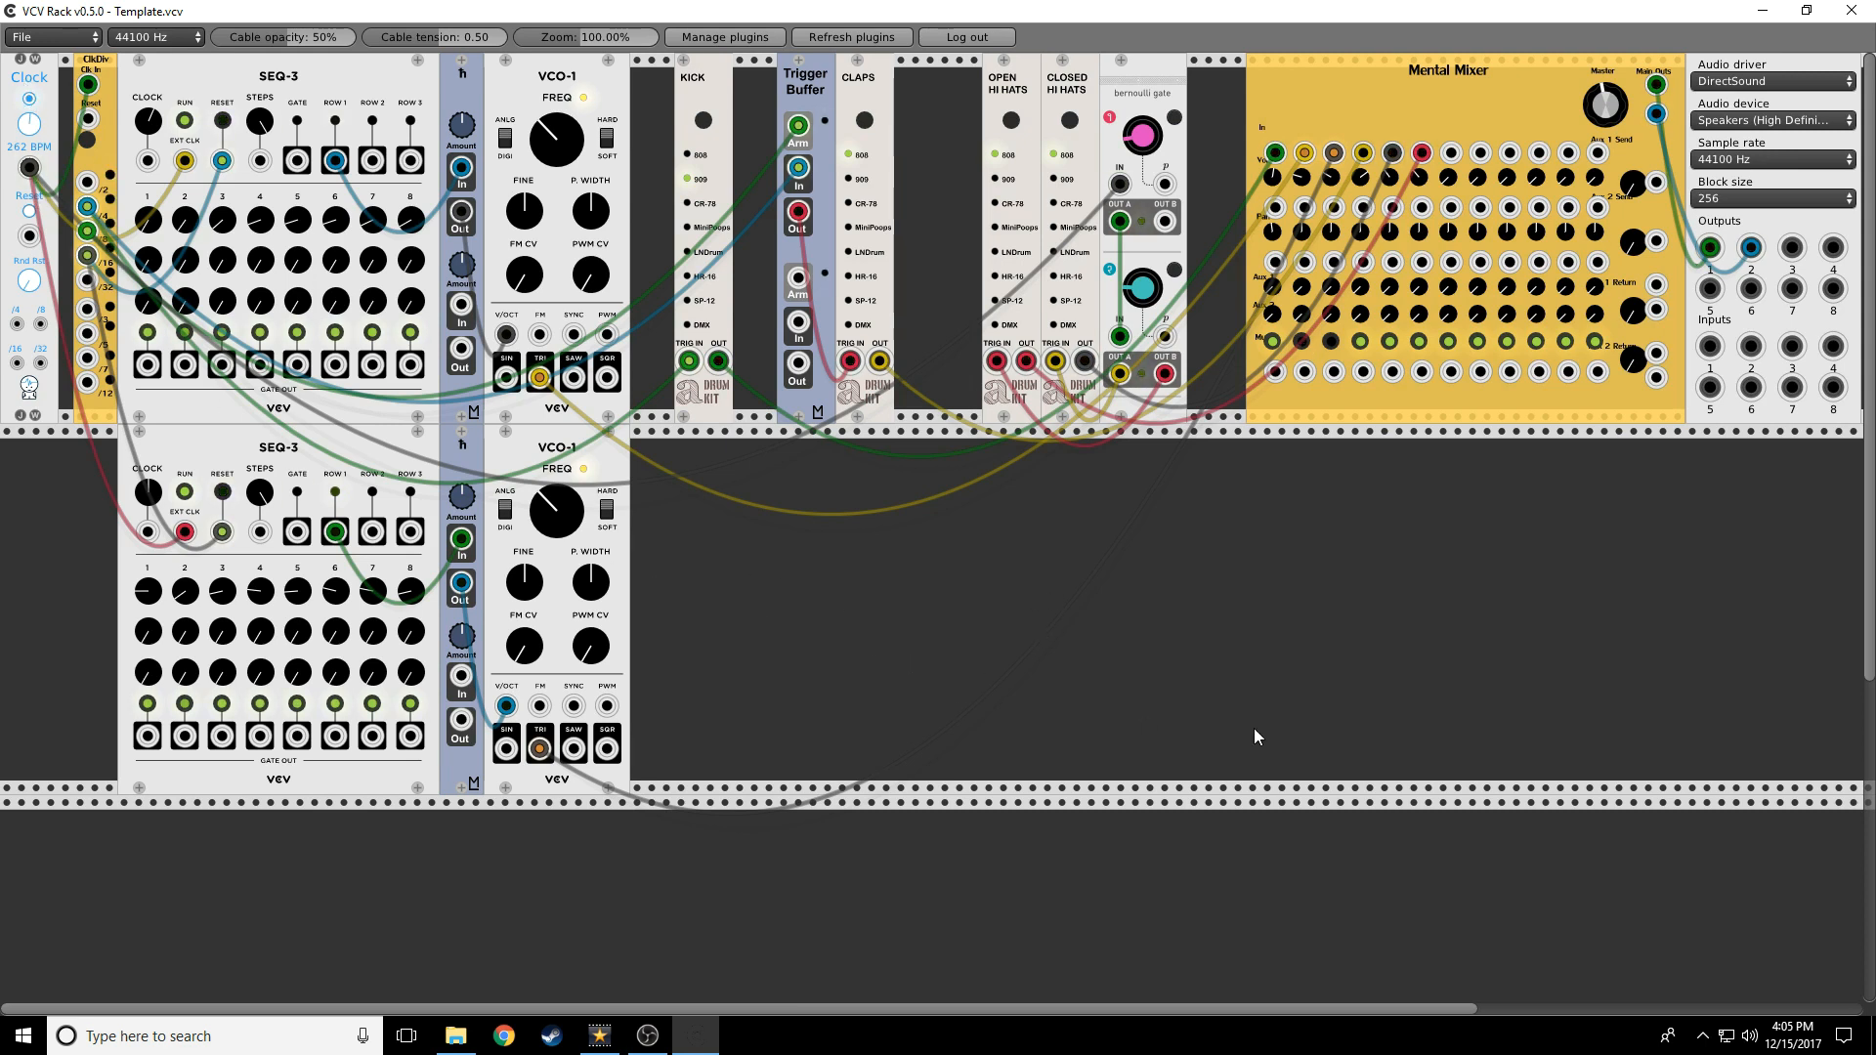